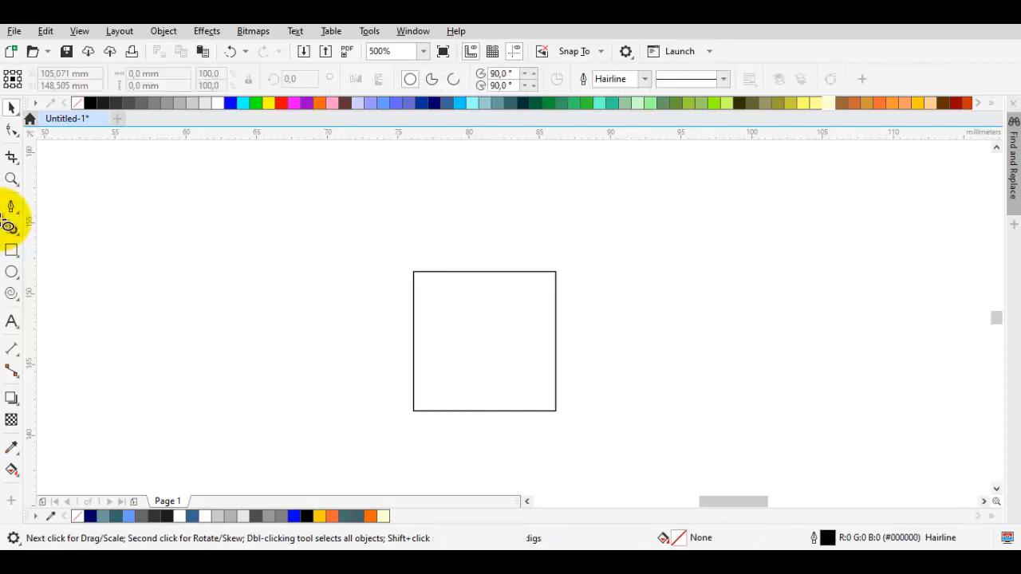
Draw an ellipse as wide as the square, centred on its top edge, and stretch it to about 10.1 by 8.6 mm.
left_click_drag(413, 272, 556, 332)
key("space")
left_click_drag(485, 272, 485, 209)
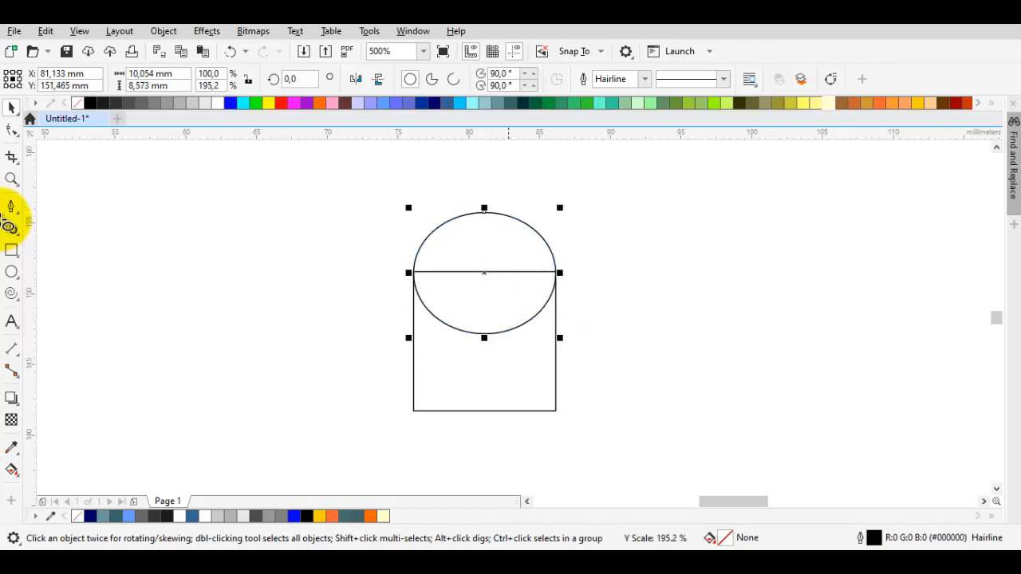
Scale the square and ellipse down together to a width of about 2.5 mm.
key("space")
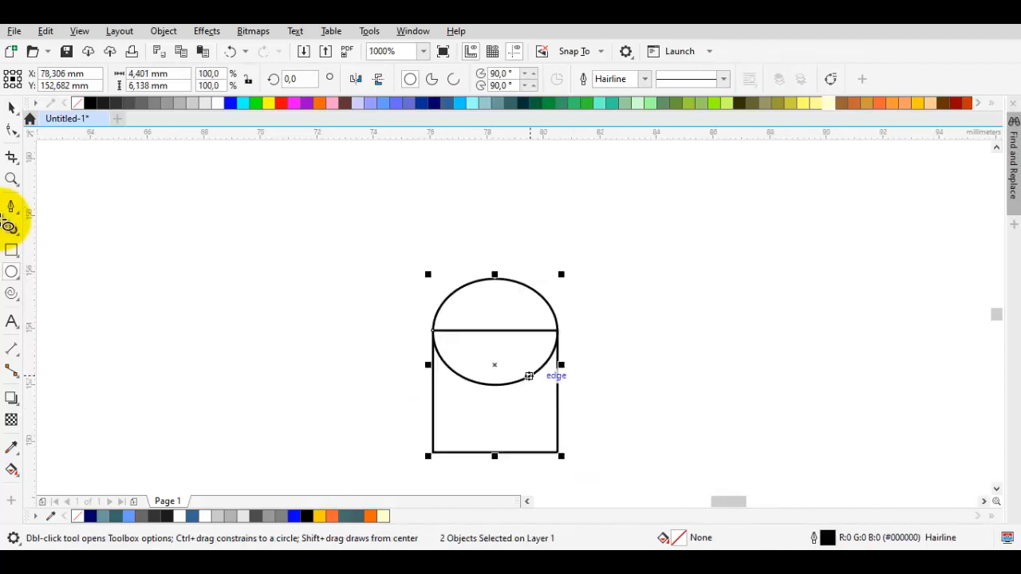
left_click_drag(529, 376, 511, 314)
mouse_move(544, 395)
left_mouse_down()
mouse_move(490, 319)
mouse_move(478, 325)
left_mouse_up()
scroll(459, 283, "up", 1)
key("space")
Round the square's corners to a radius of about 0.6 mm and move it up into the ellipse.
key("Tab")
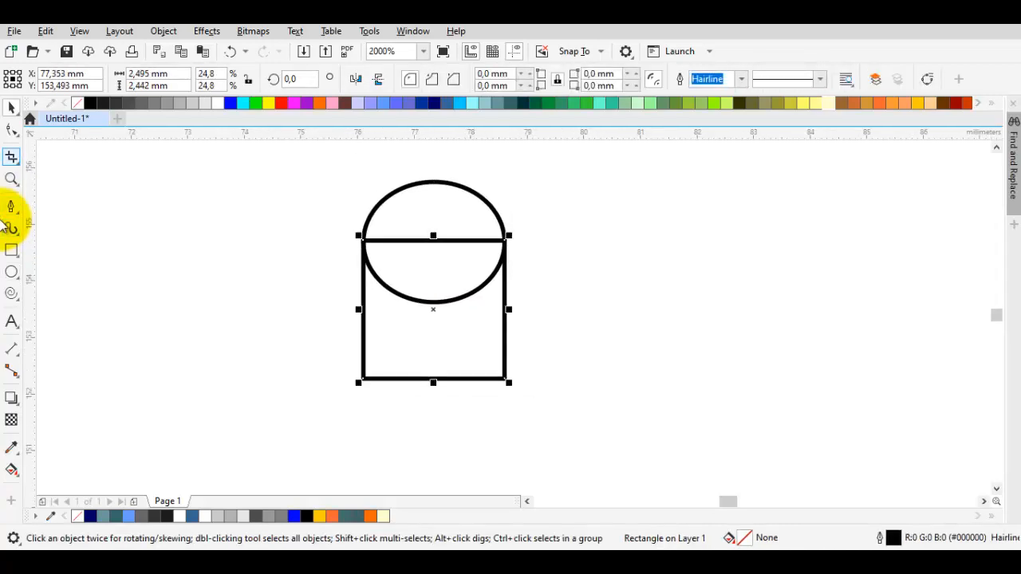
key("F10")
left_click_drag(388, 378, 397, 378)
key("space")
left_click_drag(475, 240, 476, 209)
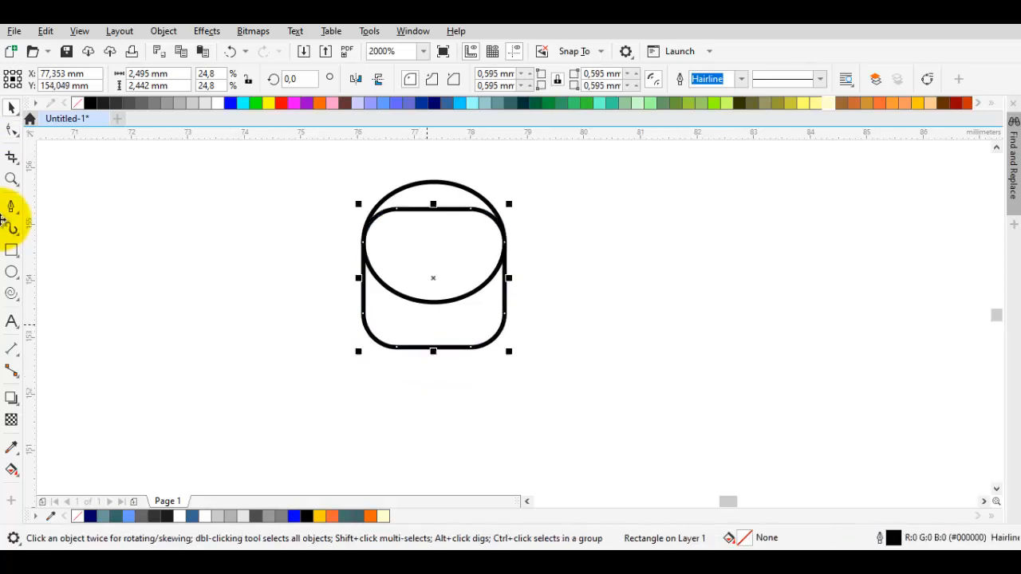
scroll(476, 209, "up", 1)
scroll(513, 286, "down", 2)
left_click(513, 286)
left_click(456, 405)
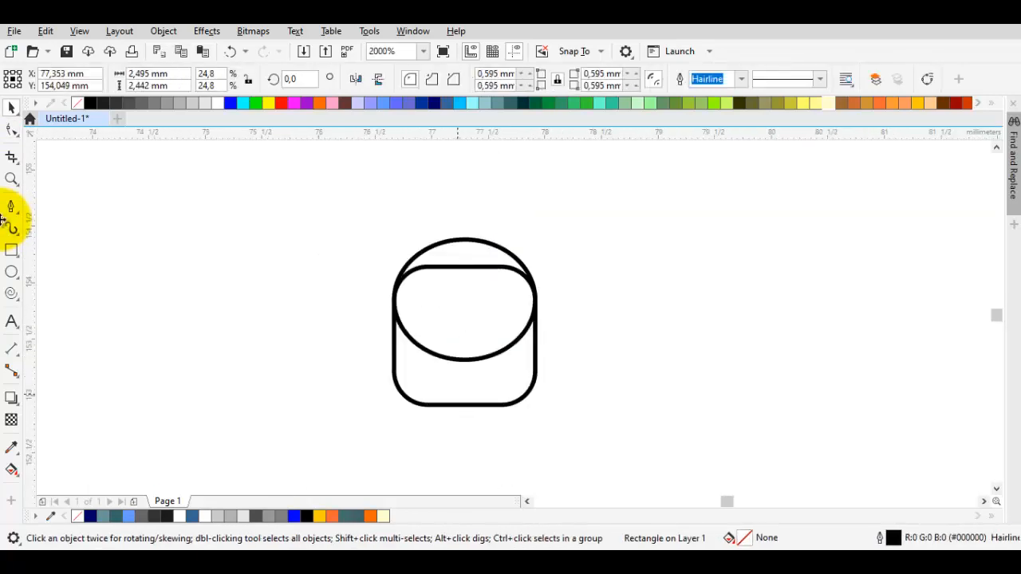
Round the square's corners further and raise it until its top edge sits just below the top of the ellipse.
scroll(457, 398, "up", 1)
key("F10")
left_click_drag(418, 411, 424, 411)
left_click_drag(424, 411, 366, 434)
key("space")
left_click(720, 375)
Weld the ellipse and rounded square into one outline and delete its surplus side nodes to smooth the curve.
scroll(522, 379, "down", 1)
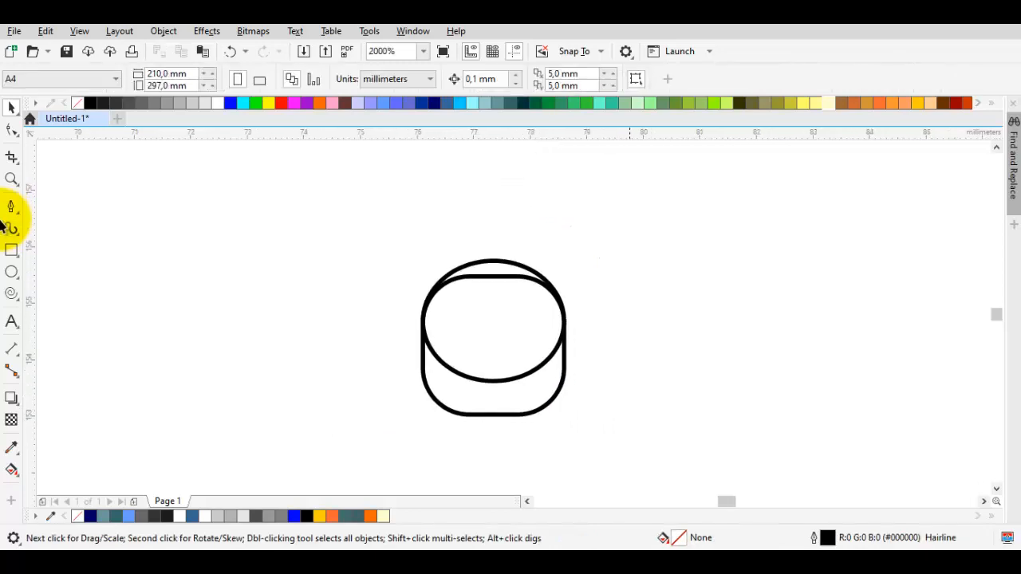
left_click_drag(617, 381, 592, 366)
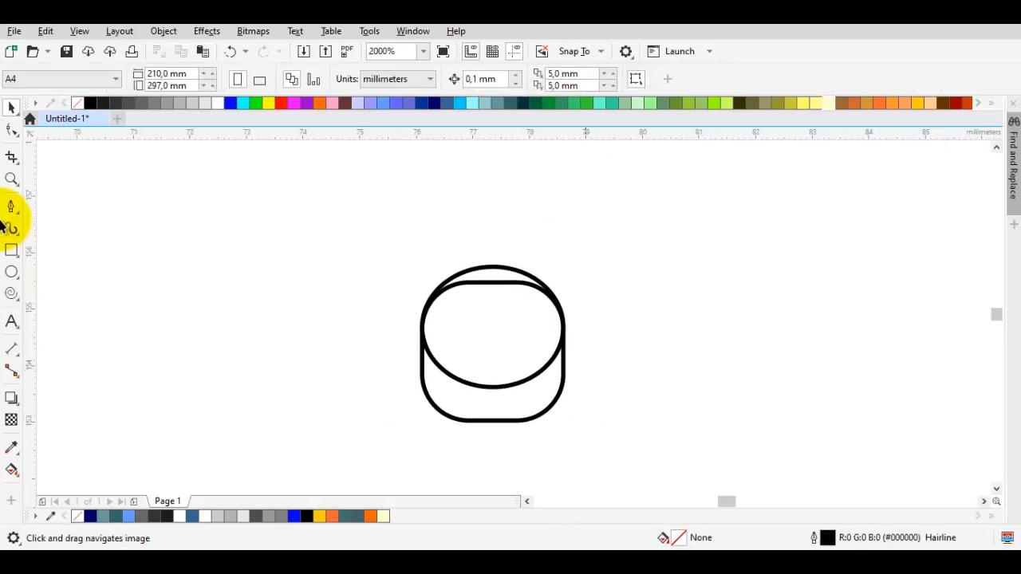
left_click_drag(561, 315, 547, 295)
scroll(479, 252, "up", 1)
scroll(377, 177, "down", 1)
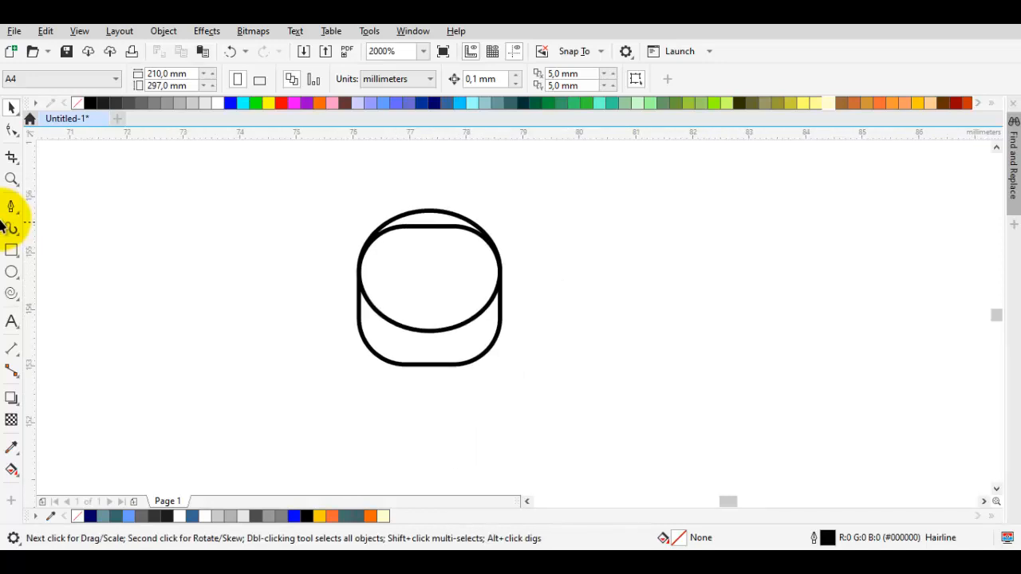
left_click_drag(575, 409, 576, 410)
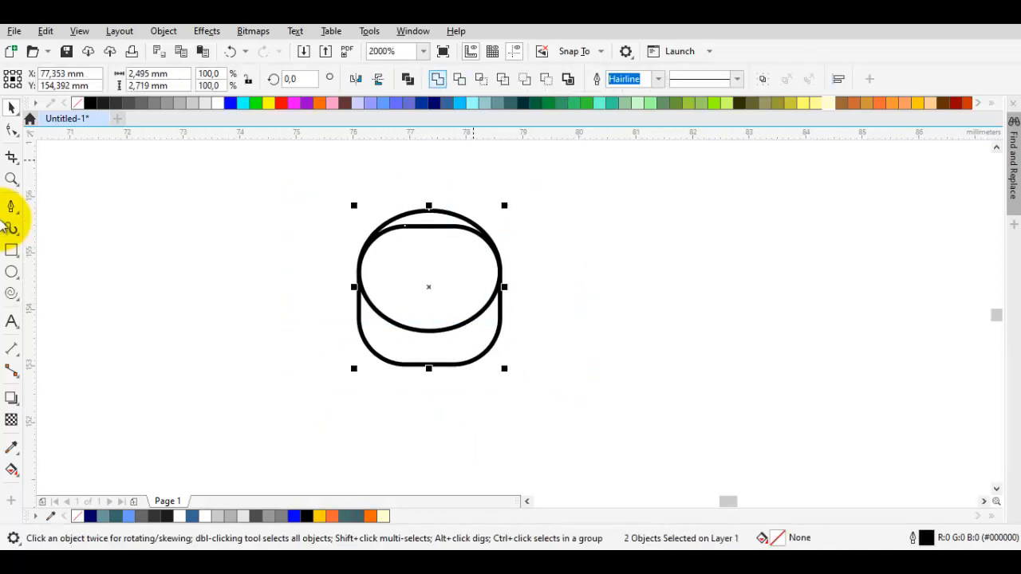
left_click(438, 80)
key("F10")
key("Delete")
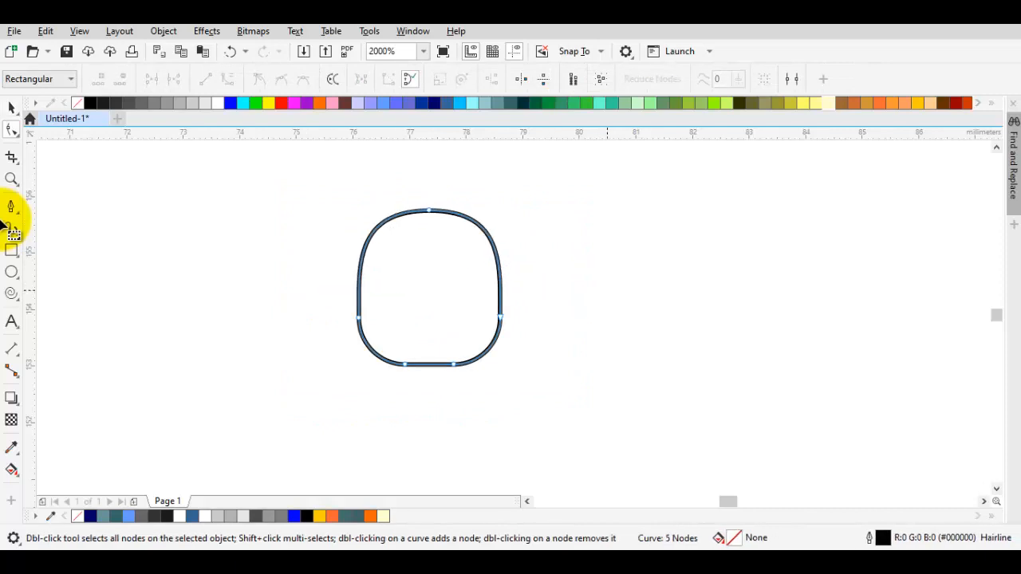
key("space")
scroll(430, 232, "up", 1)
key("space")
left_click_drag(456, 429, 495, 339)
key("space")
key("Escape")
scroll(522, 319, "down", 1)
left_click_drag(556, 293, 525, 307)
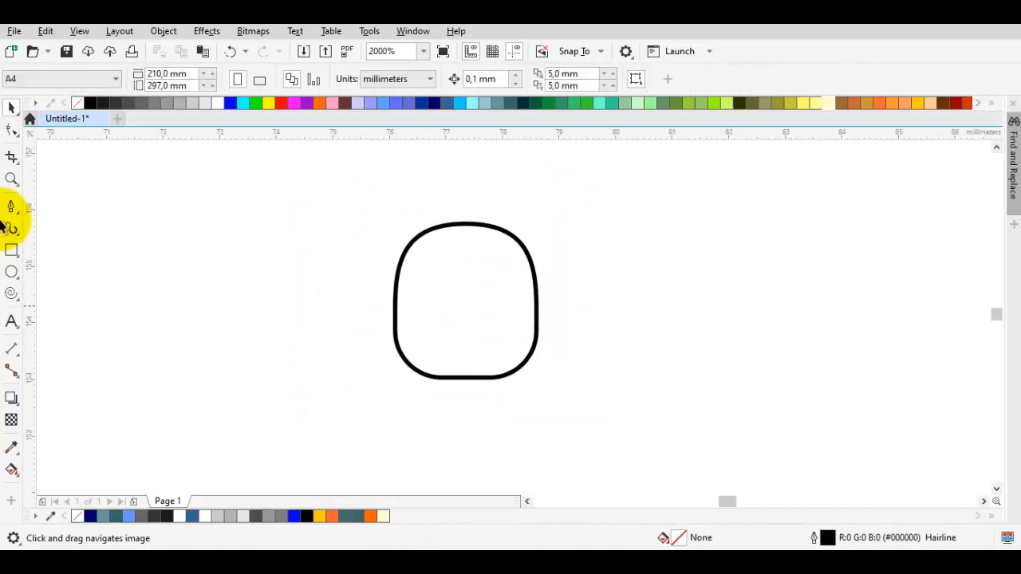
Scale the welded shape down proportionally to about 1.74 by 1.90 mm.
left_click(526, 295)
left_click_drag(540, 218, 495, 199)
scroll(451, 294, "up", 1)
key("Escape")
left_click(523, 183)
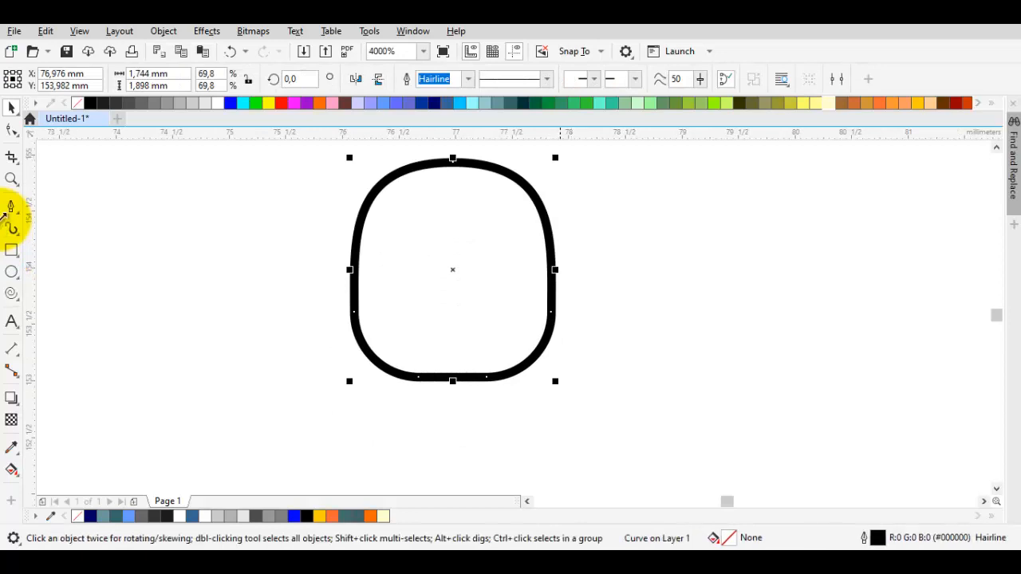
Make a centred, scaled-down copy of the shape, about 0.69 by 0.75 mm, and move it down over the large shape's bottom edge.
left_click_drag(555, 158, 493, 227)
right_click(509, 210)
left_click(476, 362, "shift")
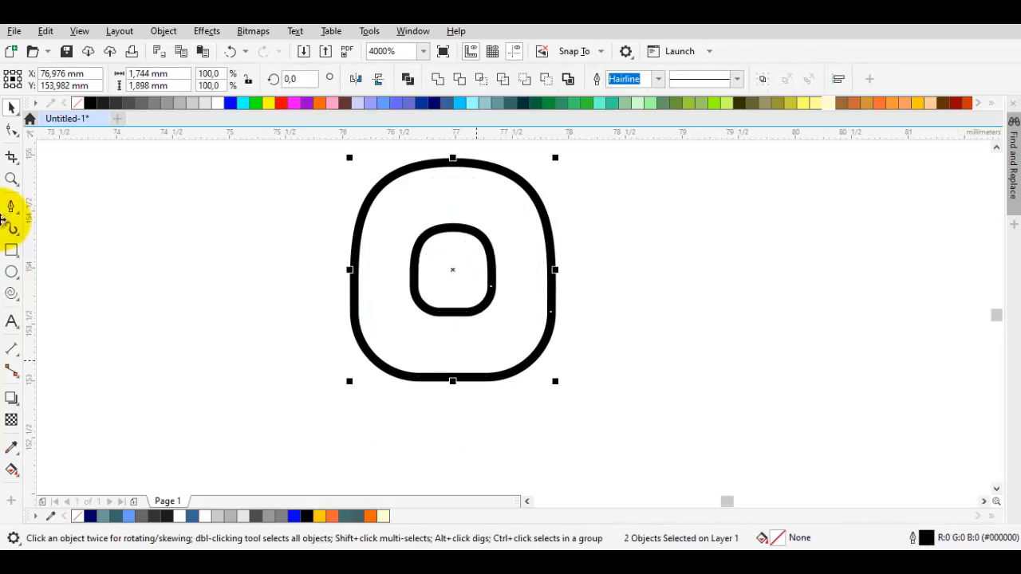
key("Escape")
left_click_drag(492, 282, 490, 377)
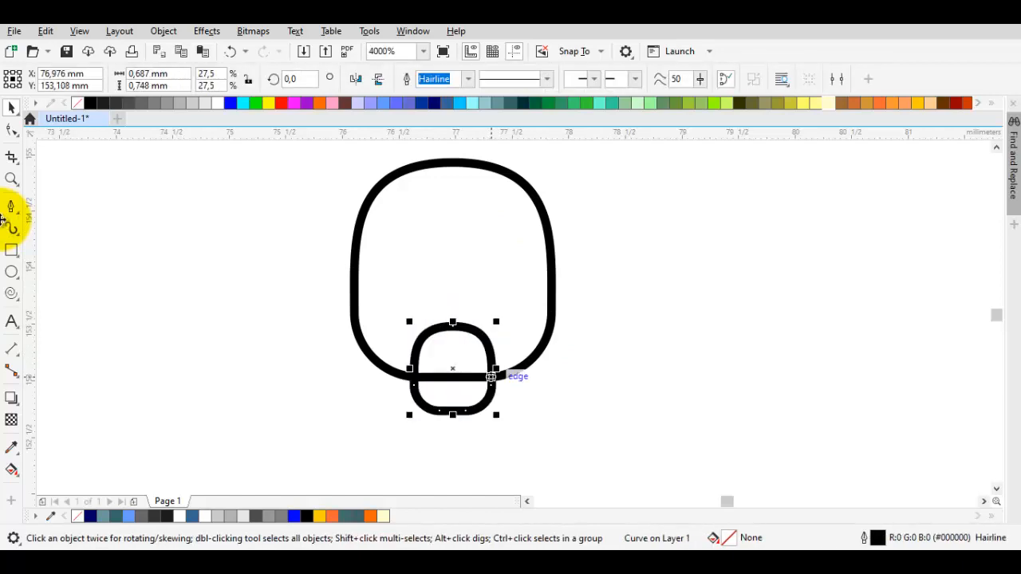
Widen the small shape to about 0.77 mm and raise its bottom edge to reduce its height to about 0.6 mm.
scroll(501, 374, "up", 1)
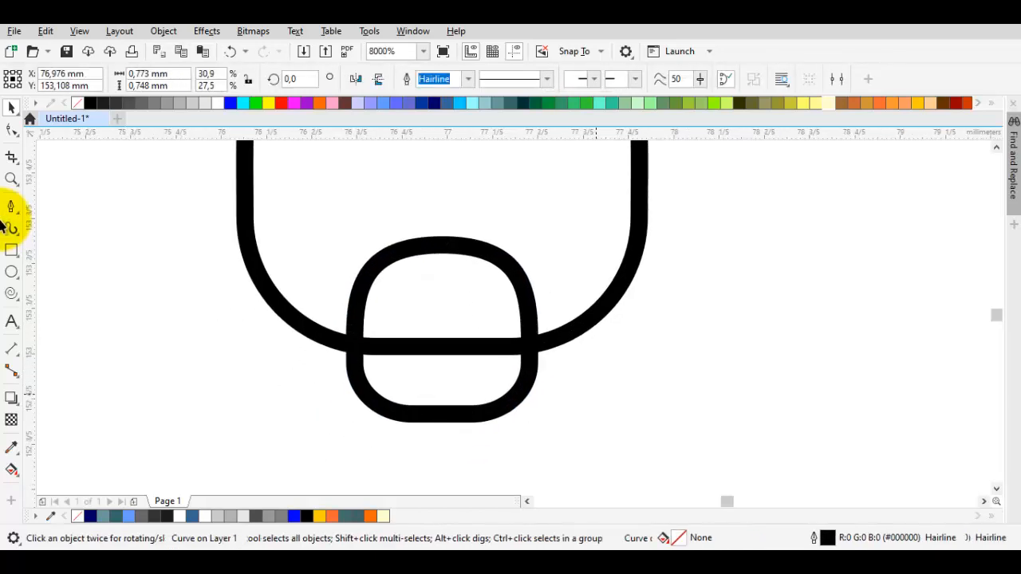
key("Escape")
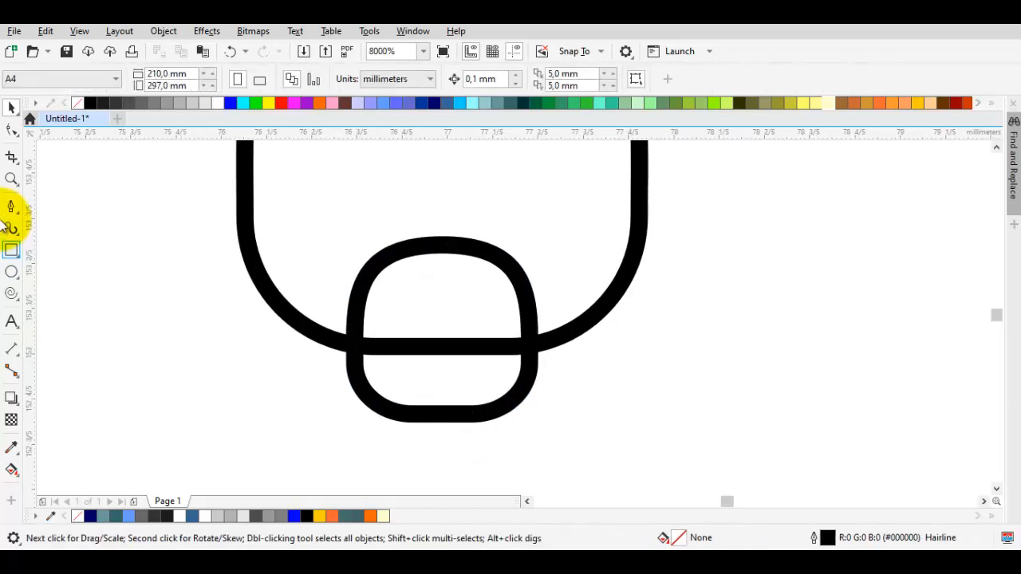
left_click(11, 250)
left_click_drag(395, 349, 402, 330)
key("space")
left_click(449, 376)
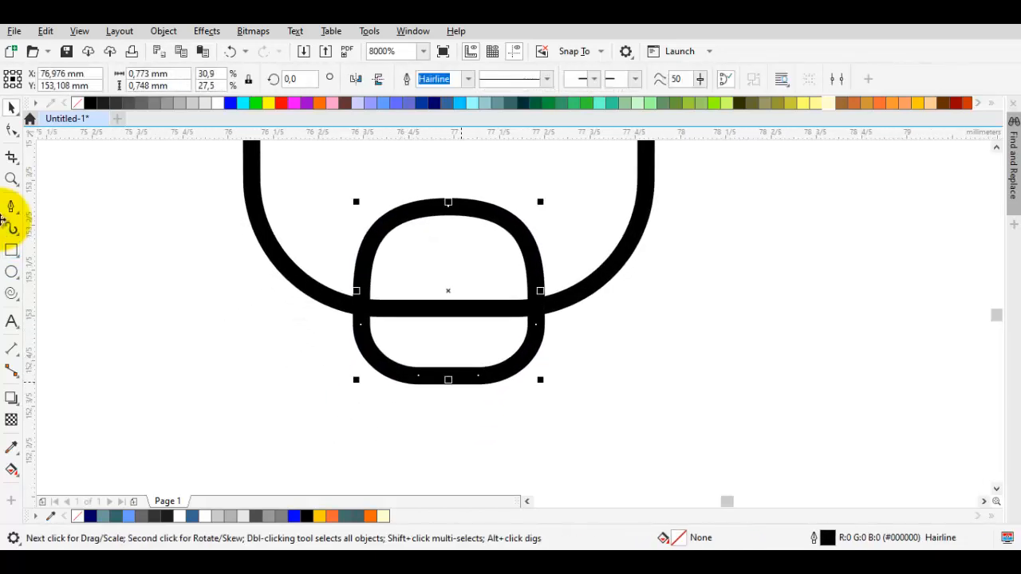
left_click_drag(449, 376, 450, 345)
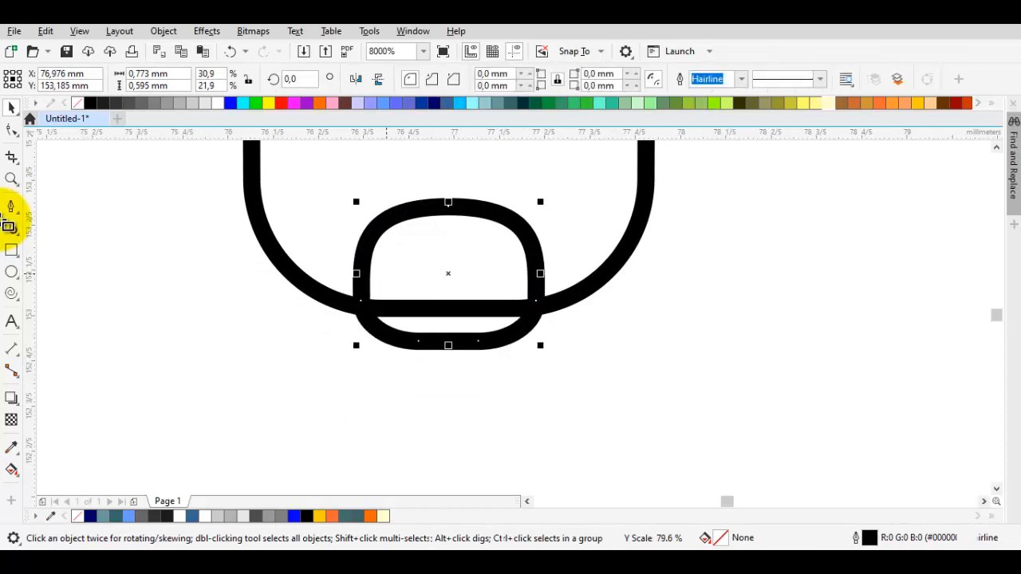
left_click(11, 250)
key("F10")
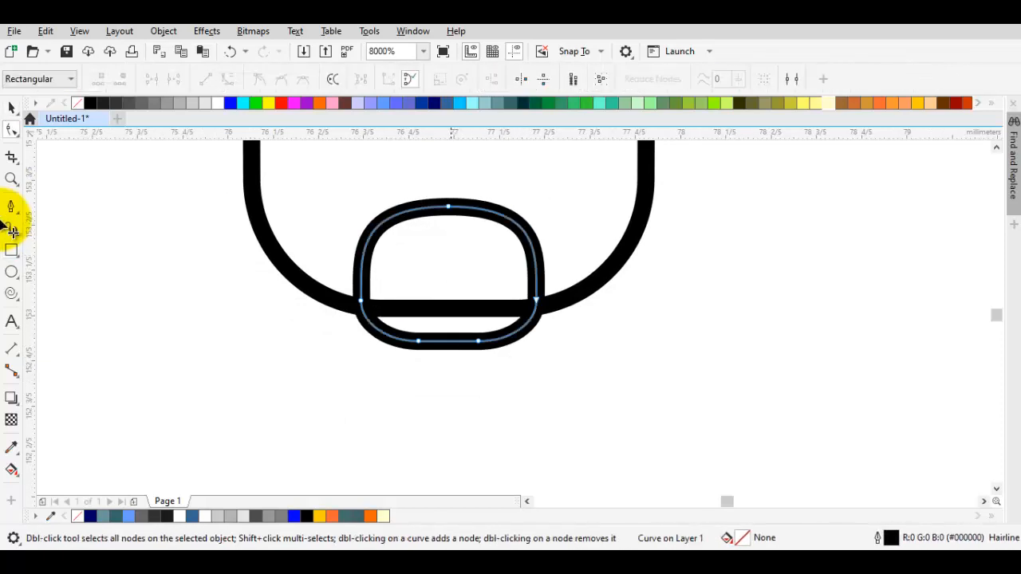
key("space")
key("space")
key("space")
key("Escape")
left_click(459, 340)
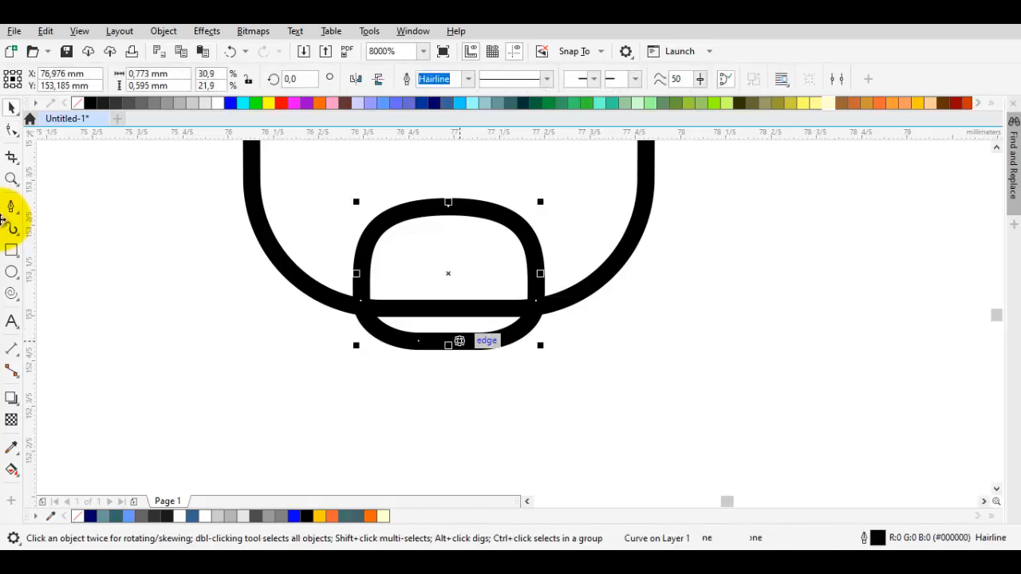
key("Escape")
Fill both the large and the small shape with dark teal (#336666).
left_click(462, 281)
scroll(462, 282, "down", 1)
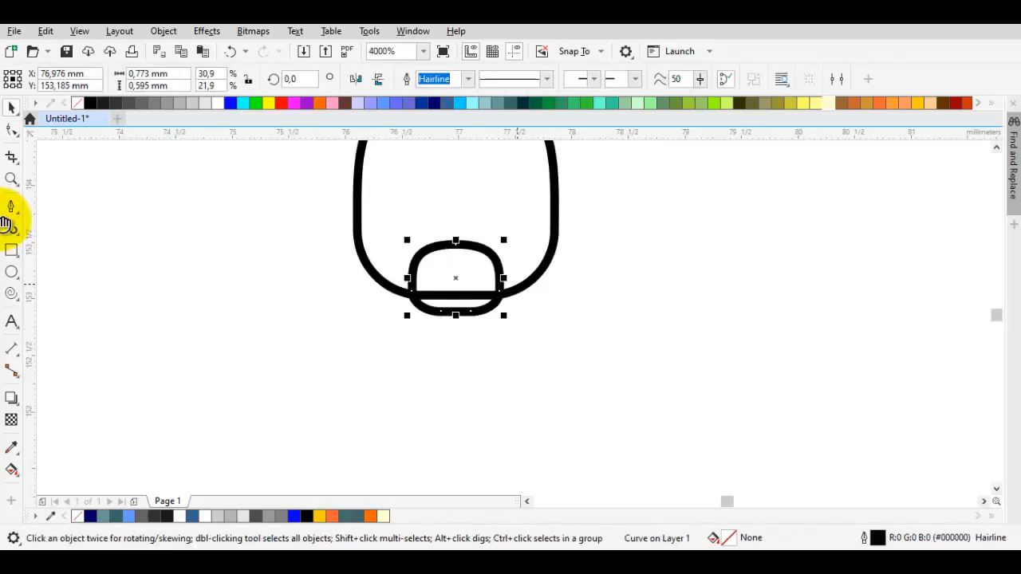
left_click_drag(462, 281, 397, 393)
left_click_drag(649, 454, 266, 149)
left_click_drag(266, 190, 187, 205)
left_click(510, 103)
key("Escape")
Draw a rectangle about 0.58 by 0.56 mm, centred on the bottom edge of the small teal shape.
left_click_drag(377, 388, 467, 323)
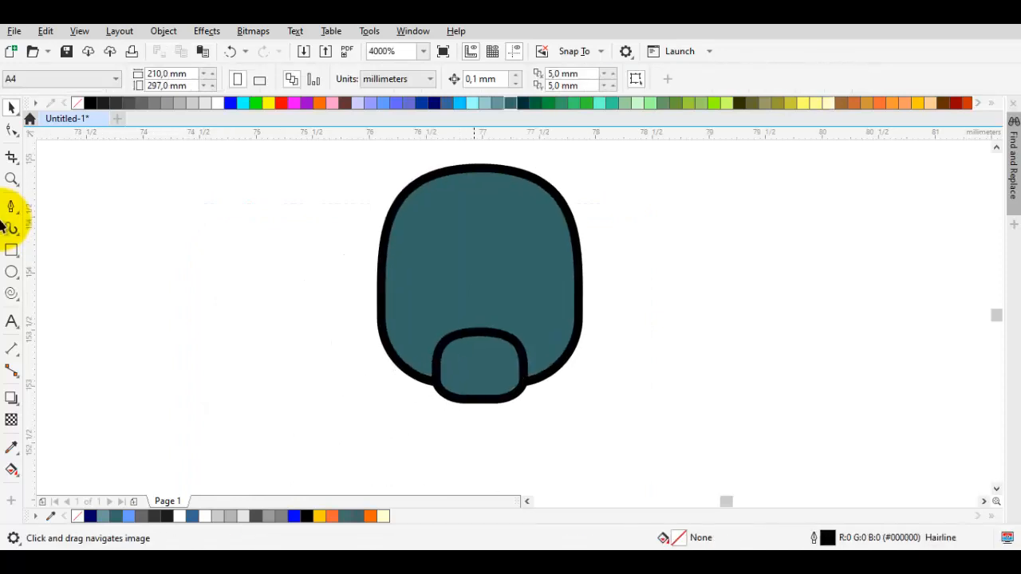
scroll(477, 350, "up", 1)
scroll(483, 350, "down", 1)
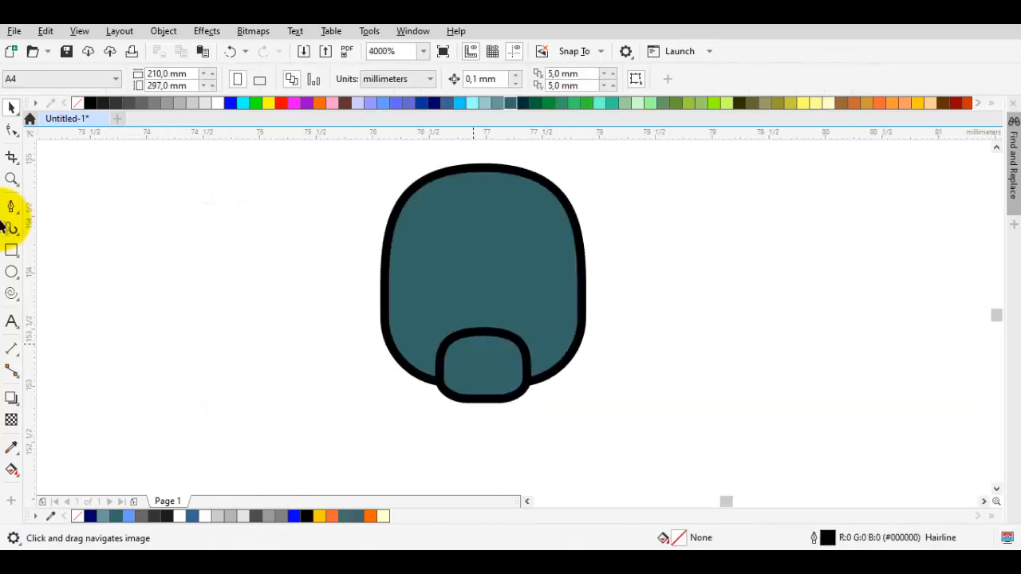
left_click(8, 225)
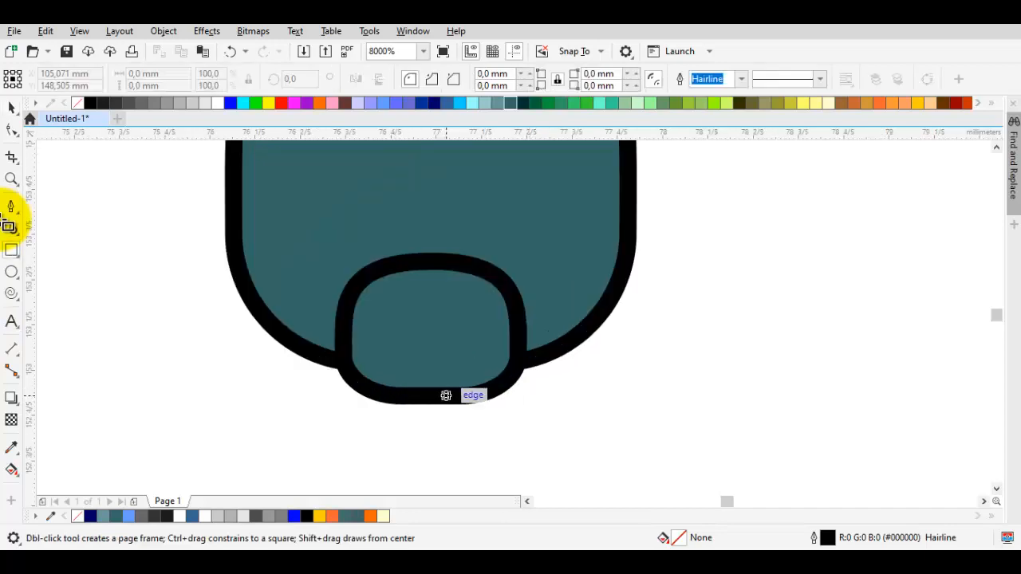
mouse_move(430, 394)
left_mouse_down()
mouse_move(502, 442)
mouse_move(492, 440)
mouse_move(496, 461)
left_mouse_up()
key("space")
Round the new rectangle's corners to about 0.24 mm and stretch it upward to a height of about 0.75 mm.
key("F10")
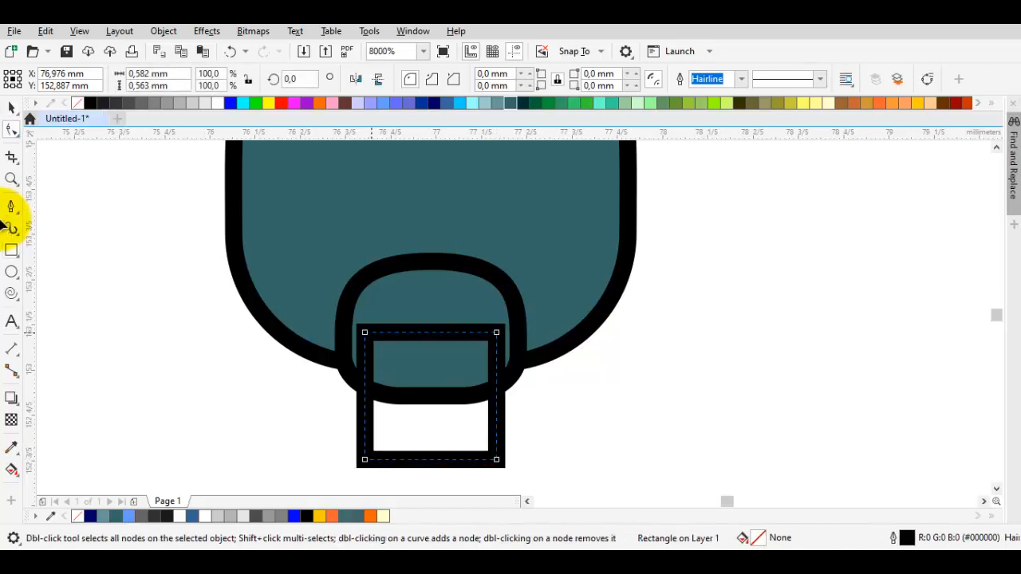
left_click_drag(387, 326, 430, 285)
key("space")
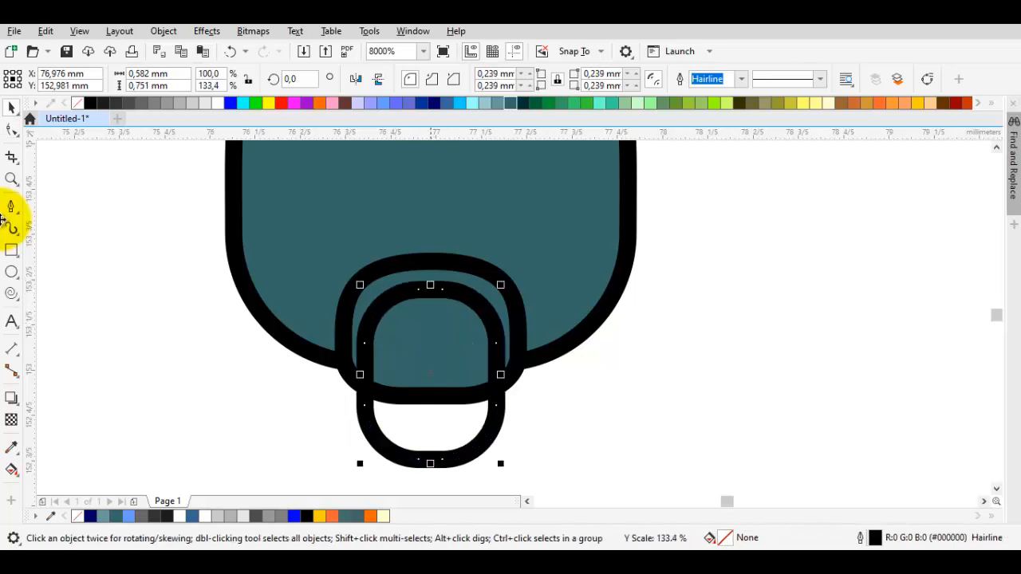
Send the rounded rectangle behind the teal shapes and fill it with dark grey.
key("shift+Page_Down")
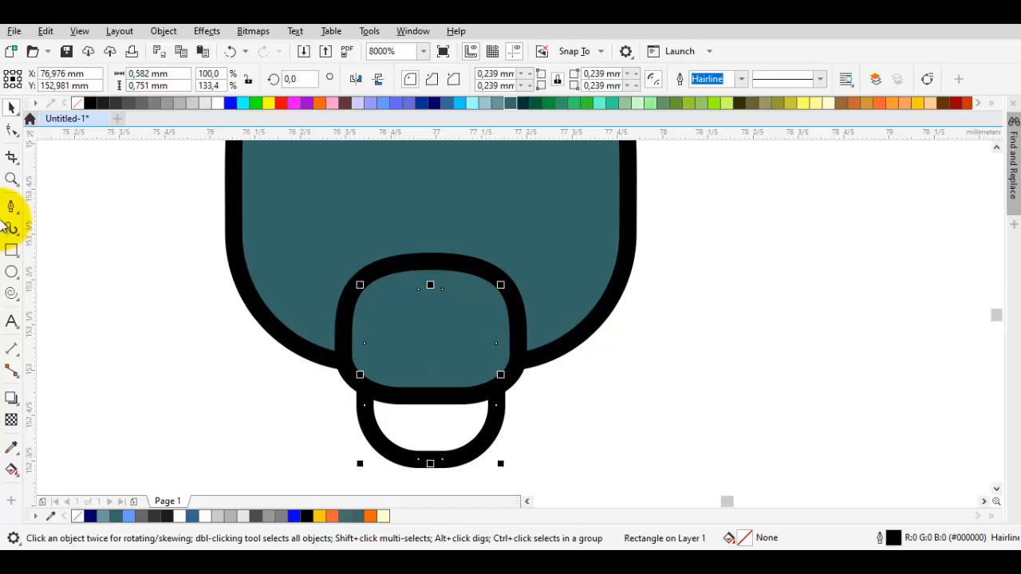
left_click(115, 103)
left_click(660, 392)
scroll(646, 388, "down", 1)
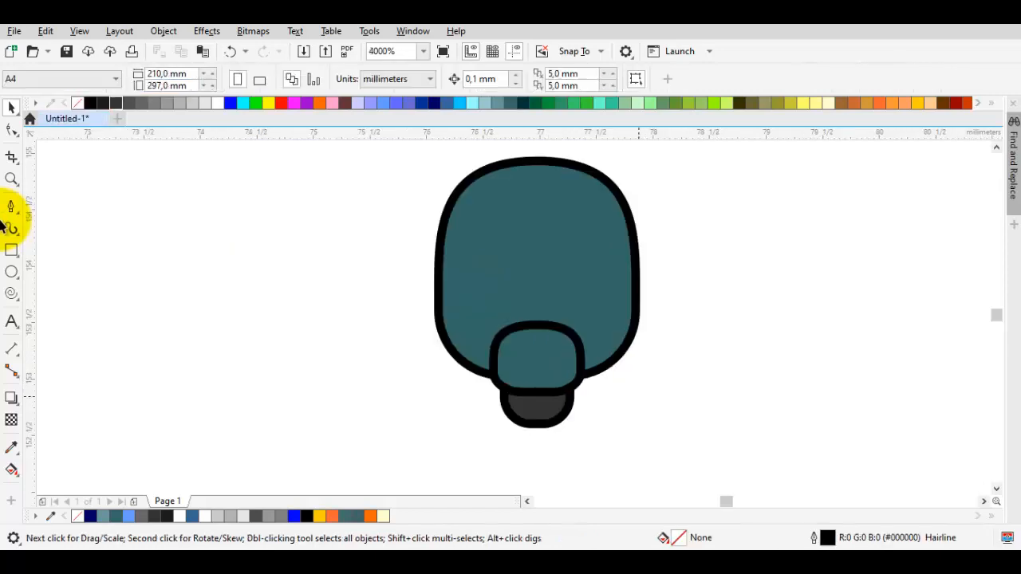
Widen the small teal shape symmetrically to about 0.93 mm and stretch its top edge slightly upward.
left_click_drag(647, 387, 609, 389)
scroll(596, 399, "down", 1)
scroll(509, 412, "up", 2)
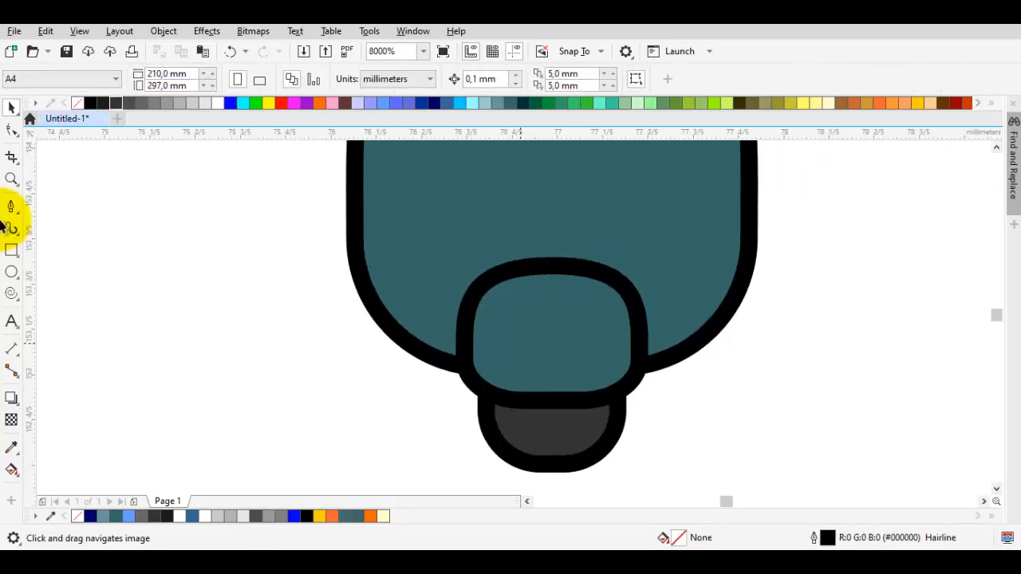
left_click_drag(645, 332, 663, 333)
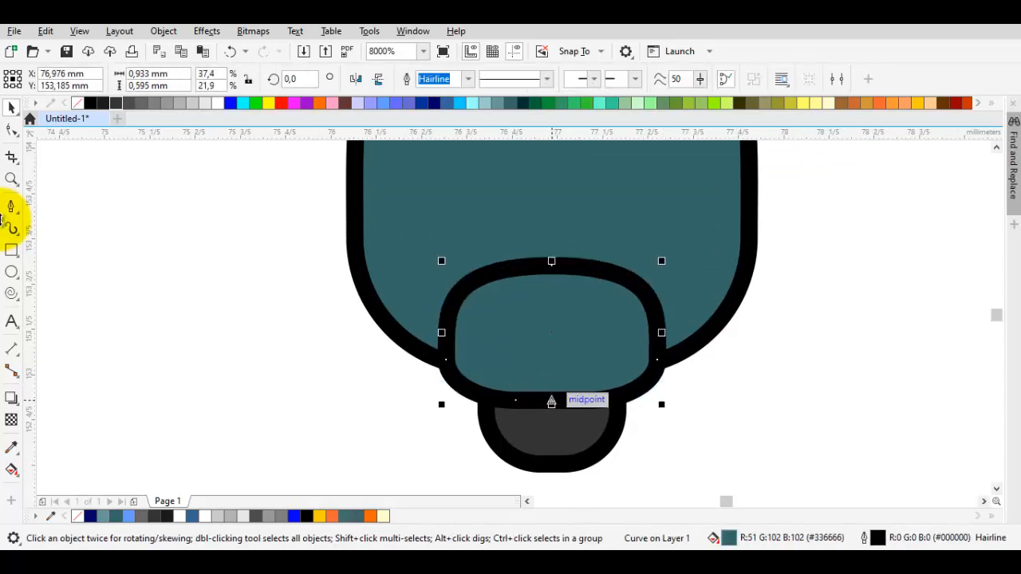
left_click_drag(554, 264, 554, 253)
key("Escape")
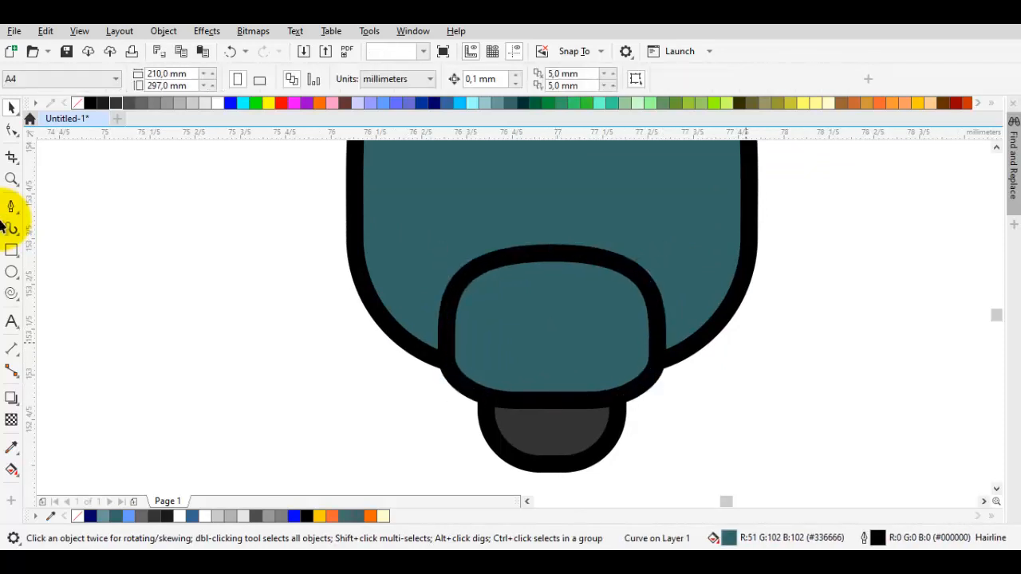
Draw a narrow, fully rounded upright bar about 0.19 by 0.36 mm at the small teal shape's lower-left corner and fill it near-black (#1A1A1A).
mouse_move(702, 332)
left_mouse_down()
mouse_move(692, 354)
mouse_move(599, 348)
mouse_move(598, 358)
left_mouse_up()
scroll(675, 348, "down", 1)
left_click_drag(535, 357, 516, 357)
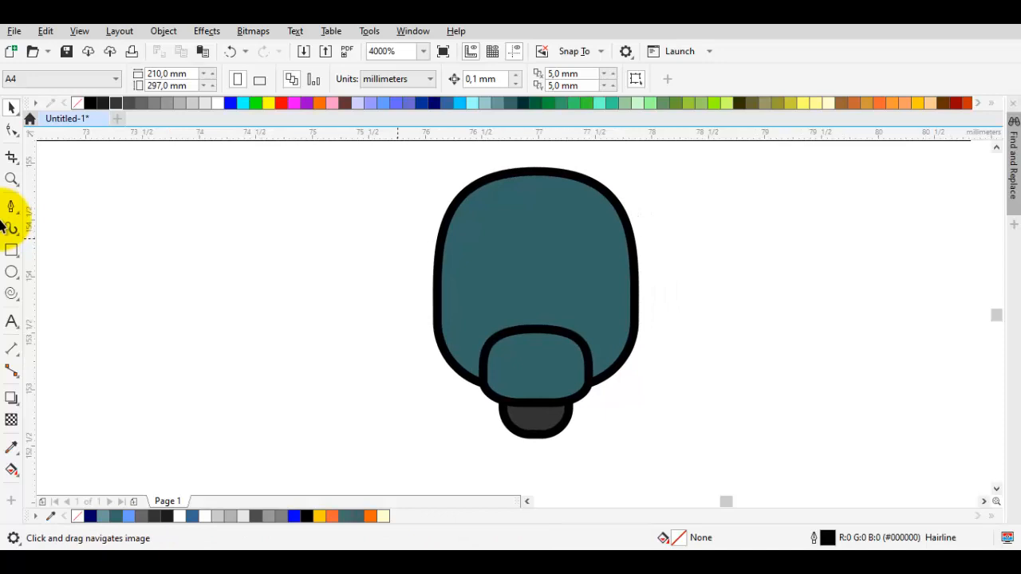
scroll(399, 239, "down", 1)
scroll(475, 253, "up", 1)
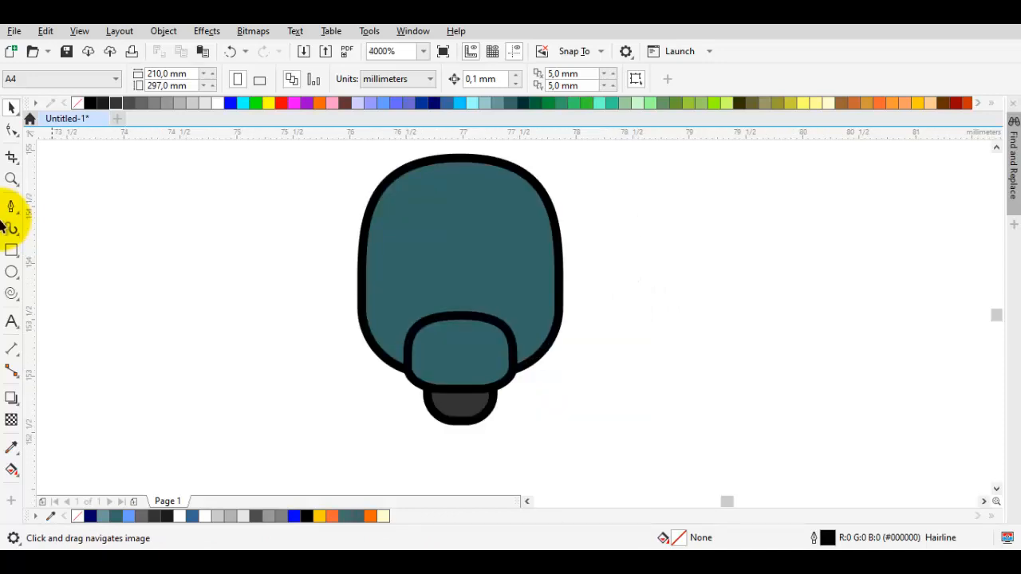
scroll(408, 366, "up", 1)
left_click_drag(450, 424, 407, 364)
key("space")
key("F10")
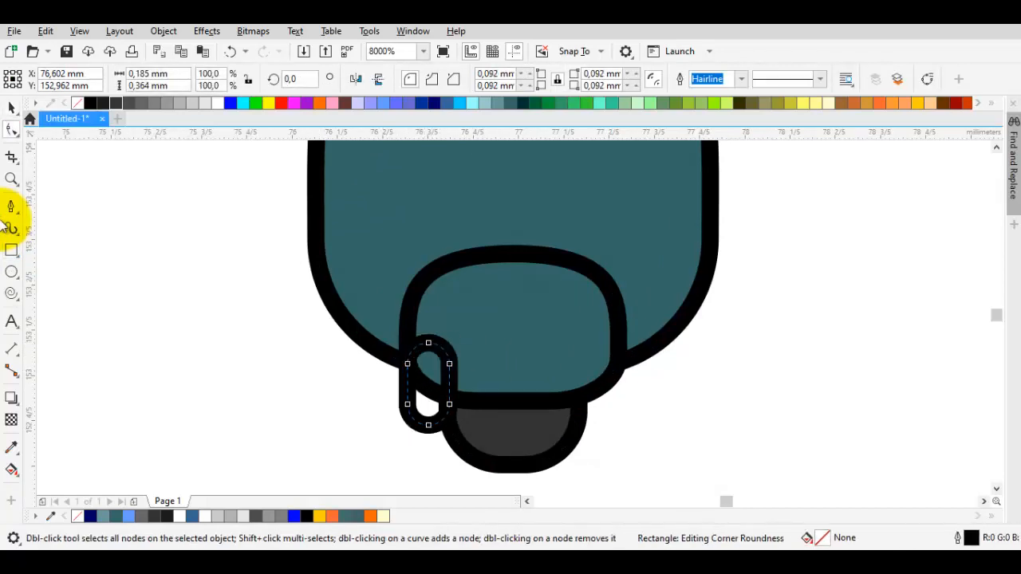
left_click(103, 103)
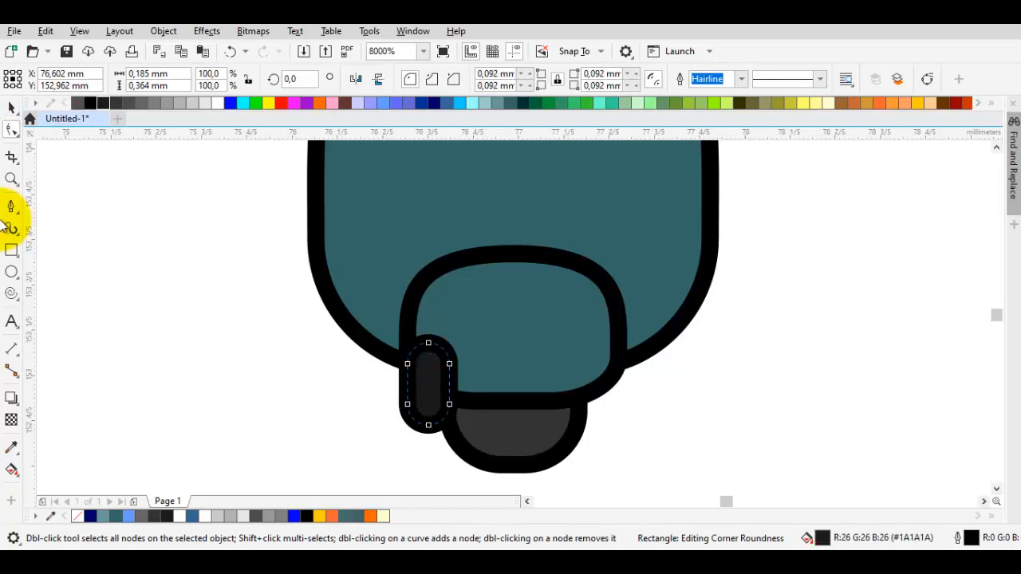
Remove the near-black bar's outline and send the bar behind the teal and dark grey shapes.
left_click(709, 93)
key("space")
left_click(513, 435, "shift")
left_click_drag(513, 434, 572, 425)
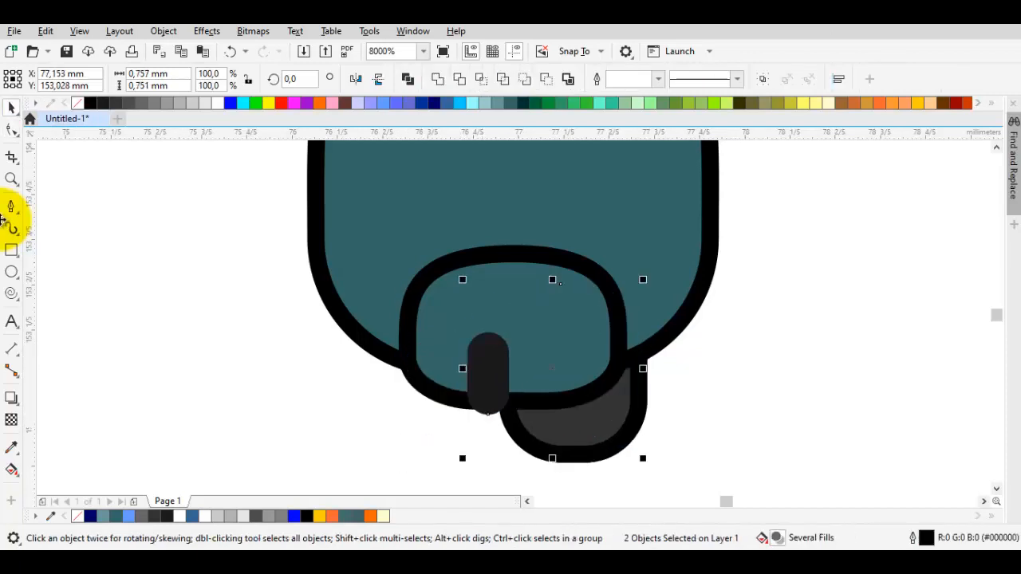
key("ctrl+z")
key("shift+Page_Down")
left_click(733, 414)
scroll(447, 423, "up", 1)
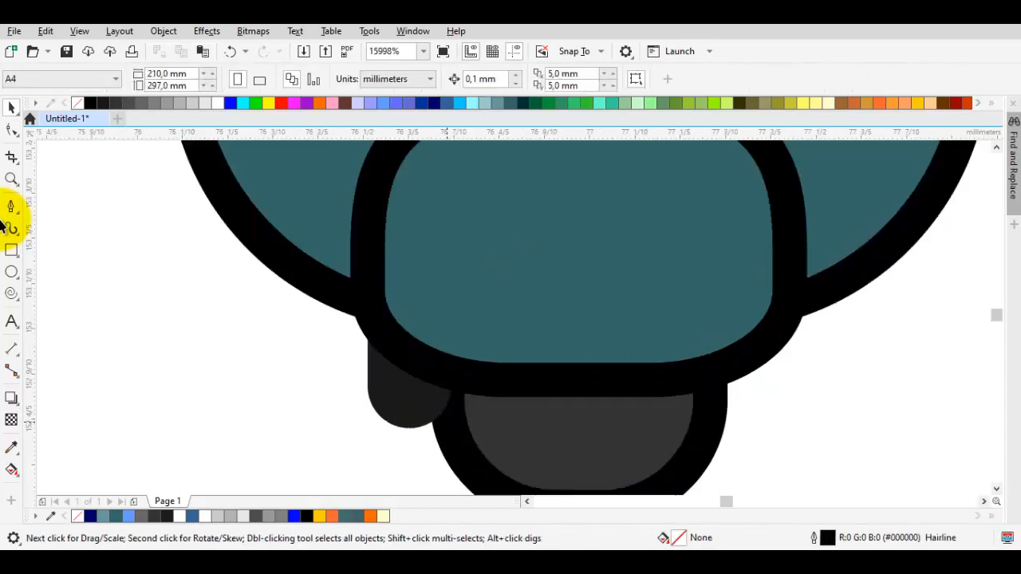
Give the near-black bar a black hairline outline.
left_click(420, 407)
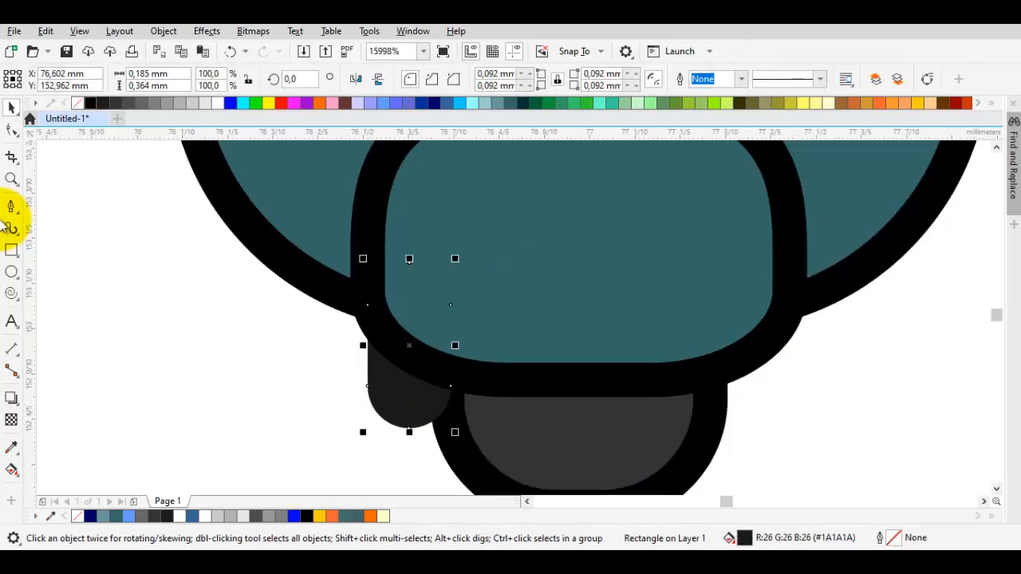
key("Down")
key("Return")
left_click(330, 420)
scroll(339, 415, "down", 2)
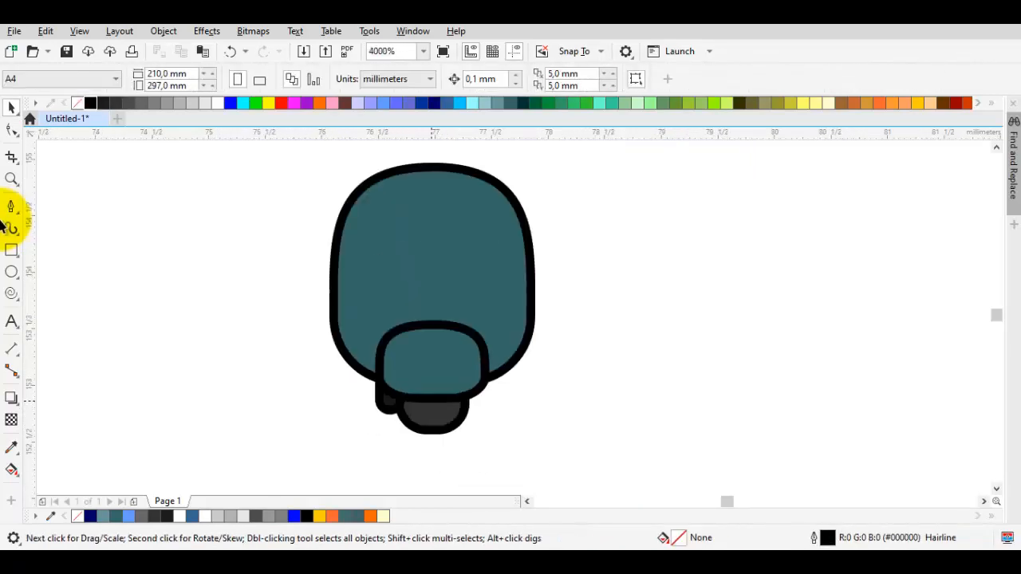
Reposition the near-black bar at the small teal shape's lower-left edge and place a copy of it at the lower-right edge.
scroll(433, 404, "up", 1)
left_click(347, 401)
scroll(471, 399, "up", 1)
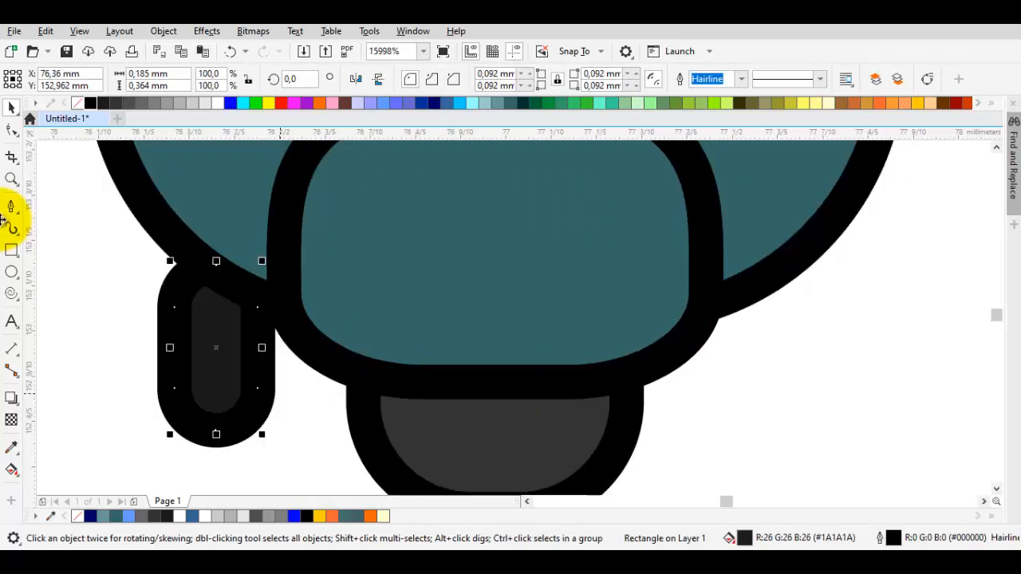
left_click_drag(258, 400, 362, 394)
left_click_drag(279, 393, 627, 401)
right_click(626, 400)
Bring the small teal shape to the front so it overlaps both side bars.
left_click(567, 381)
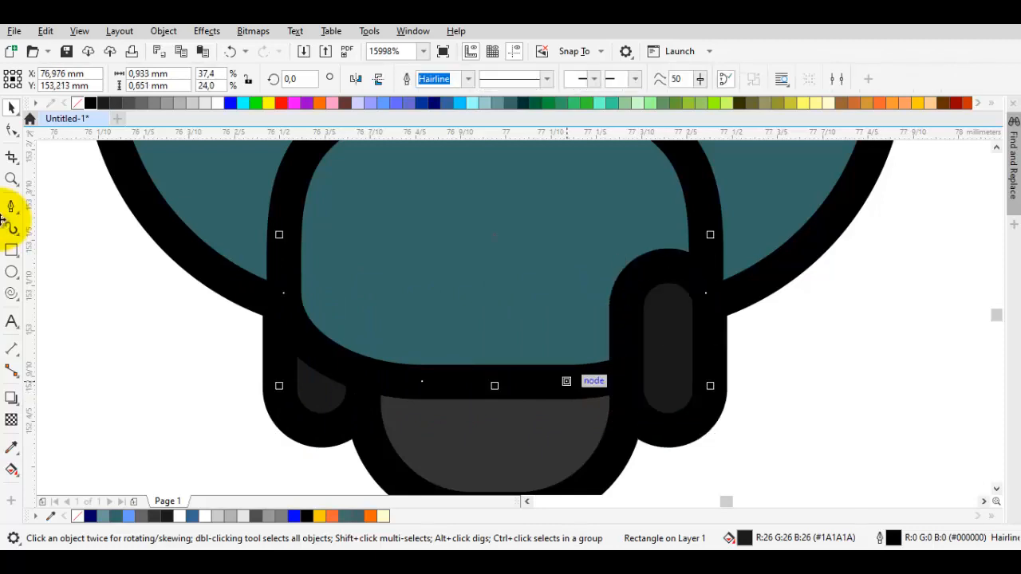
key("shift+Page_Up")
left_click(887, 431)
scroll(887, 431, "down", 1)
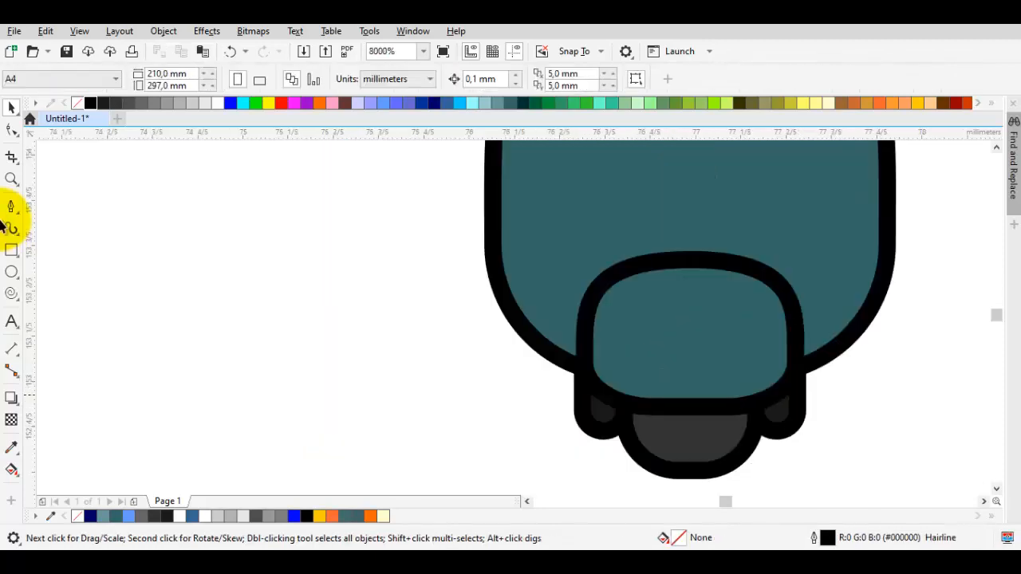
Narrow both side bars to about 0.15 mm and tuck them back under the small teal shape's lower corners.
scroll(794, 401, "up", 1)
left_click(769, 426)
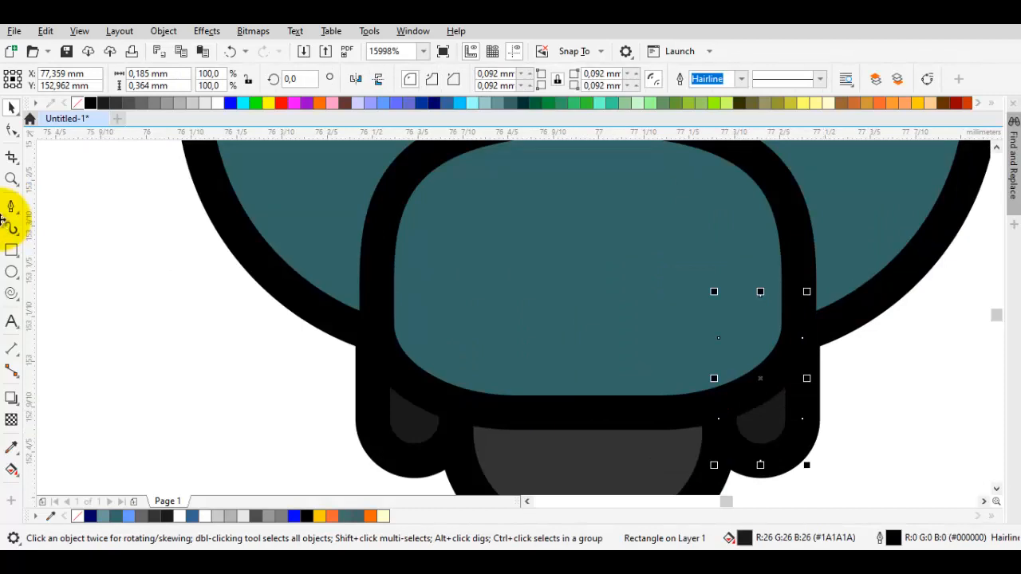
left_click_drag(812, 382, 763, 380)
left_click_drag(753, 441, 879, 440)
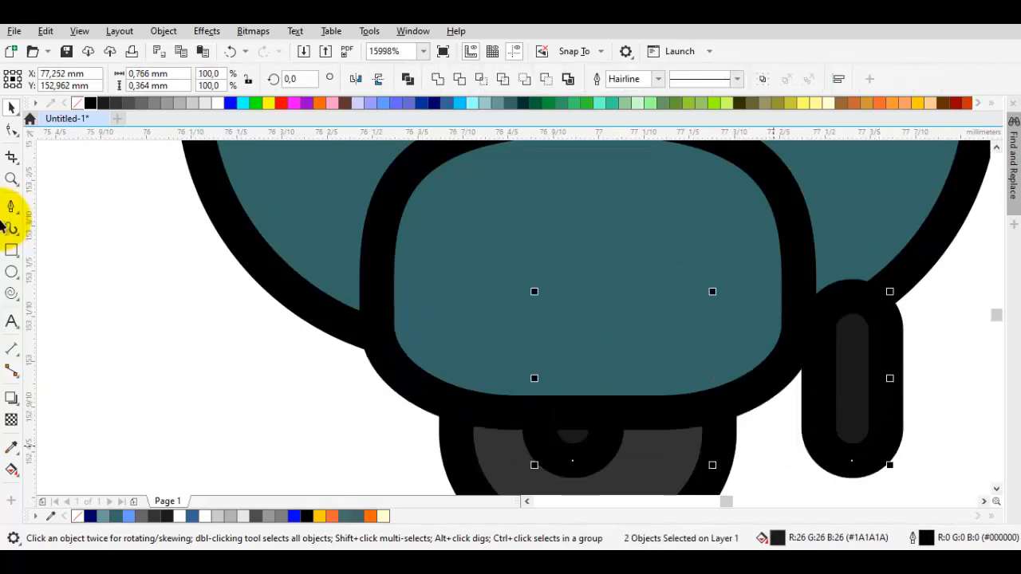
left_click(941, 430)
left_click_drag(815, 400, 732, 428)
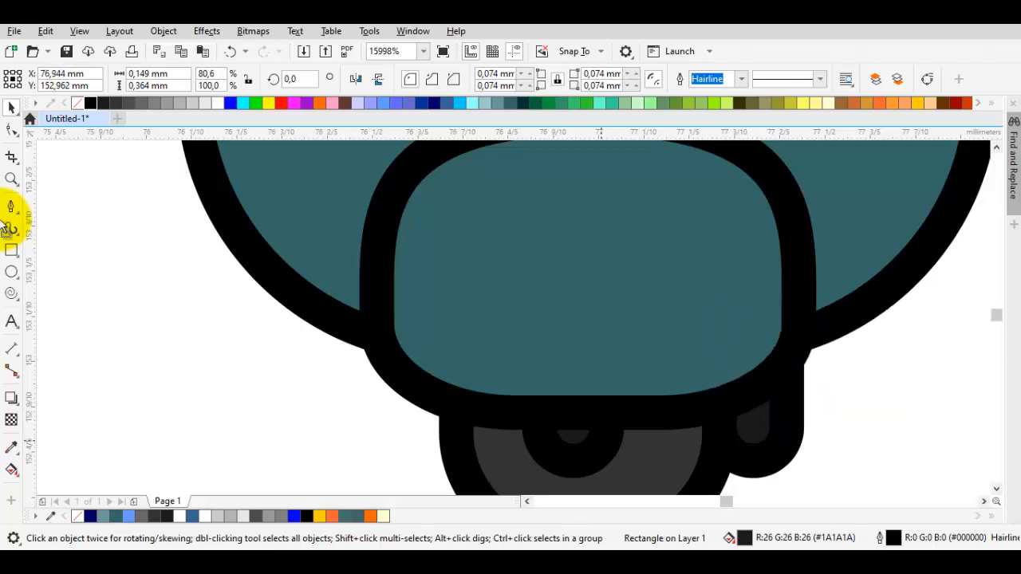
left_click_drag(601, 441, 456, 432)
left_click(328, 408)
scroll(328, 408, "down", 1)
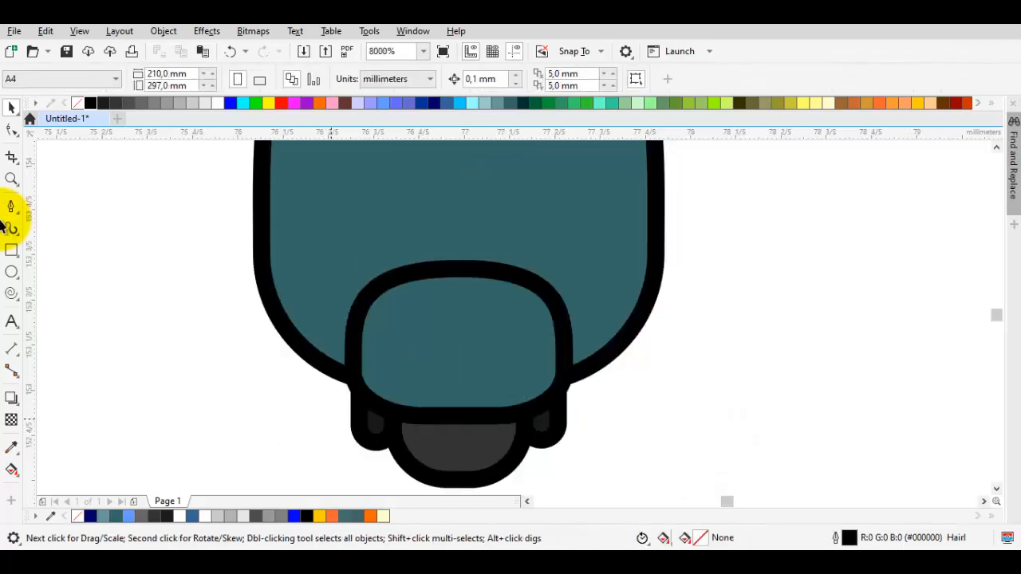
scroll(347, 410, "down", 1)
Fill both side bars with a lighter dark grey (#4D4D4D).
scroll(425, 435, "up", 2)
left_click(506, 400)
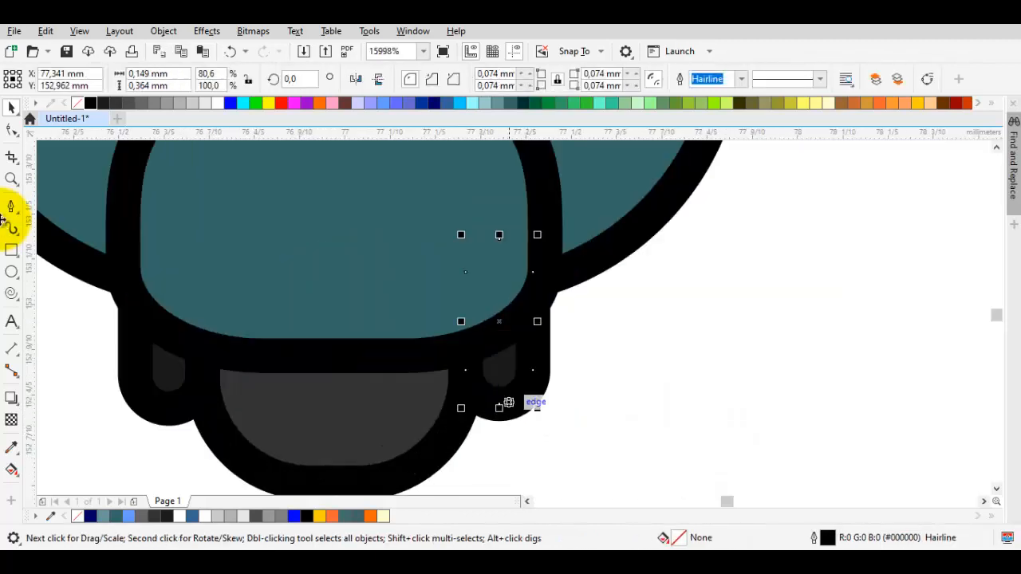
left_click(169, 399, "shift")
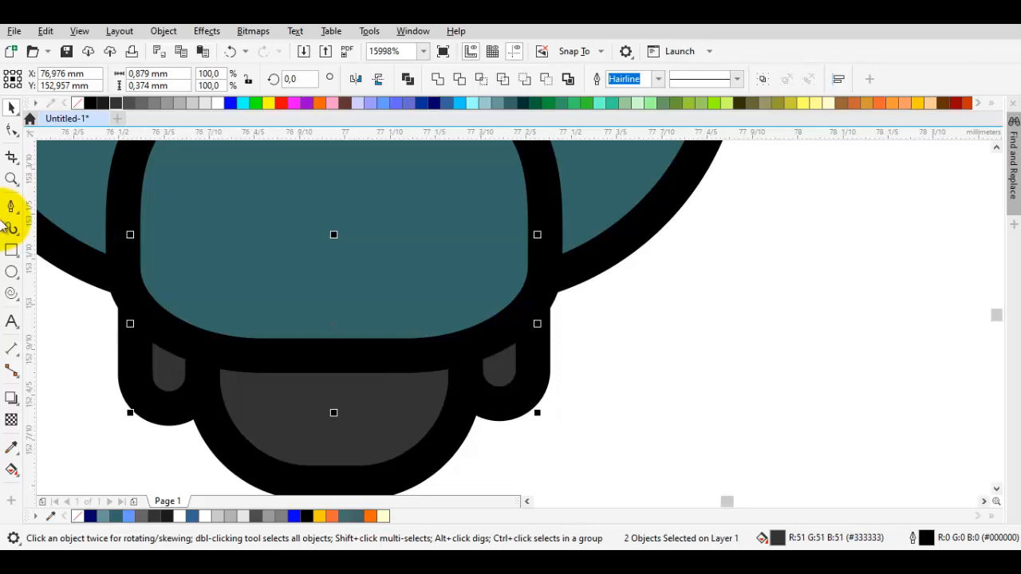
left_click(128, 103)
left_click(88, 399)
scroll(159, 350, "down", 2)
Draw a circle about 0.77 mm in diameter on the large teal body above the small teal shape and fill it white.
left_click_drag(209, 307, 360, 406)
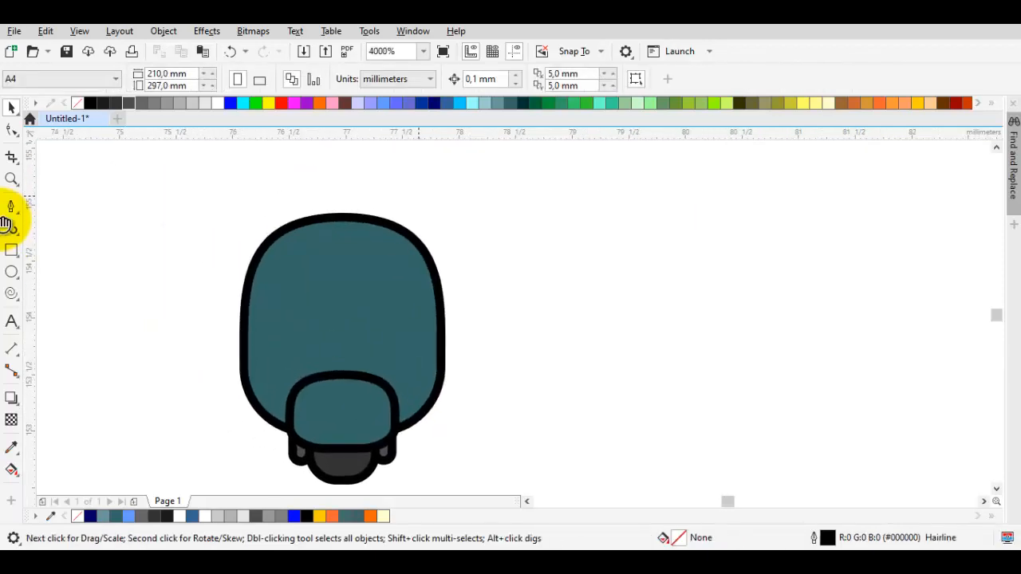
scroll(385, 266, "down", 1)
scroll(392, 294, "up", 1)
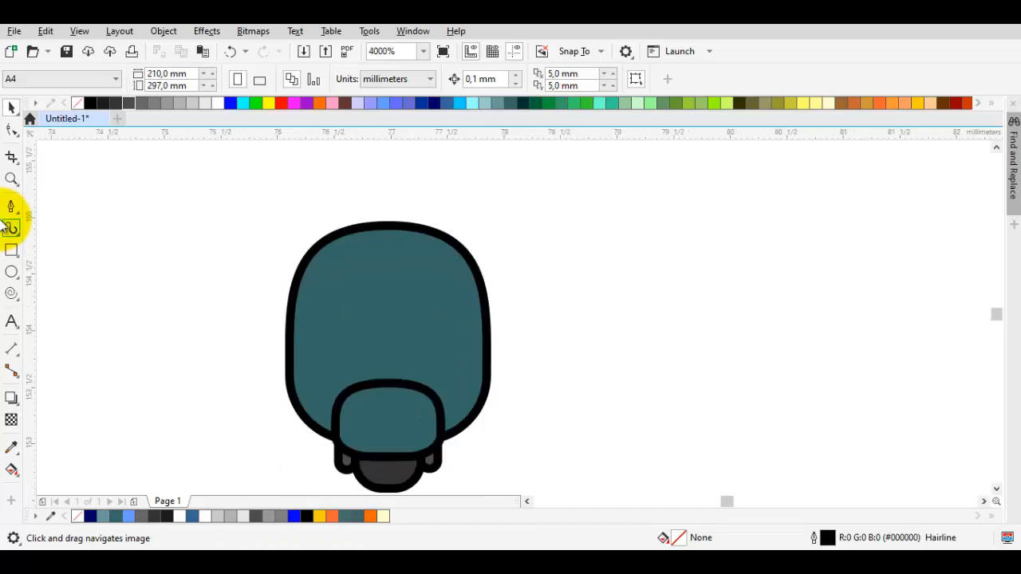
left_click(12, 272)
left_click_drag(389, 267, 389, 294)
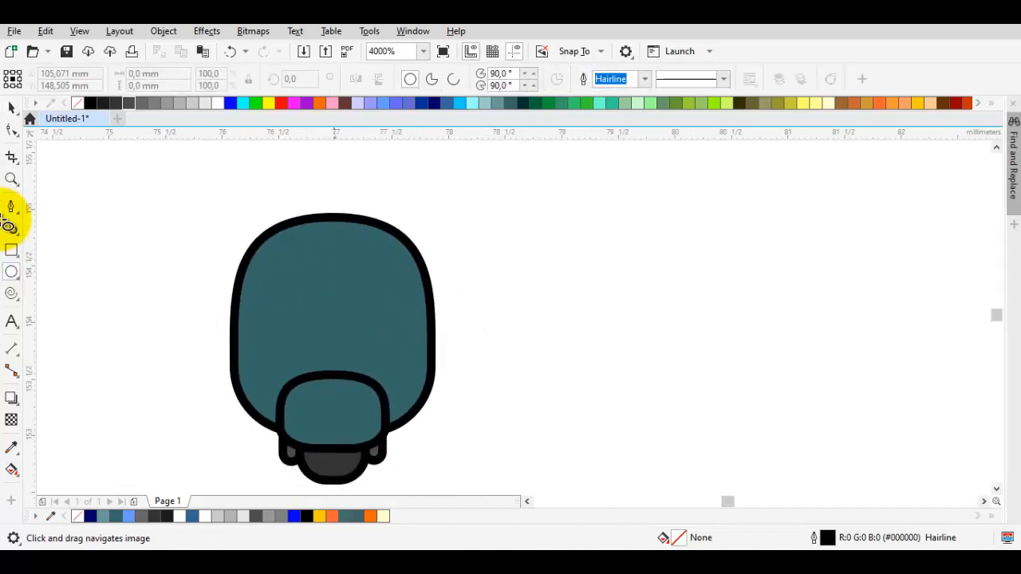
left_click_drag(332, 374, 375, 299)
key("space")
scroll(362, 260, "up", 1)
left_click_drag(399, 250, 373, 280)
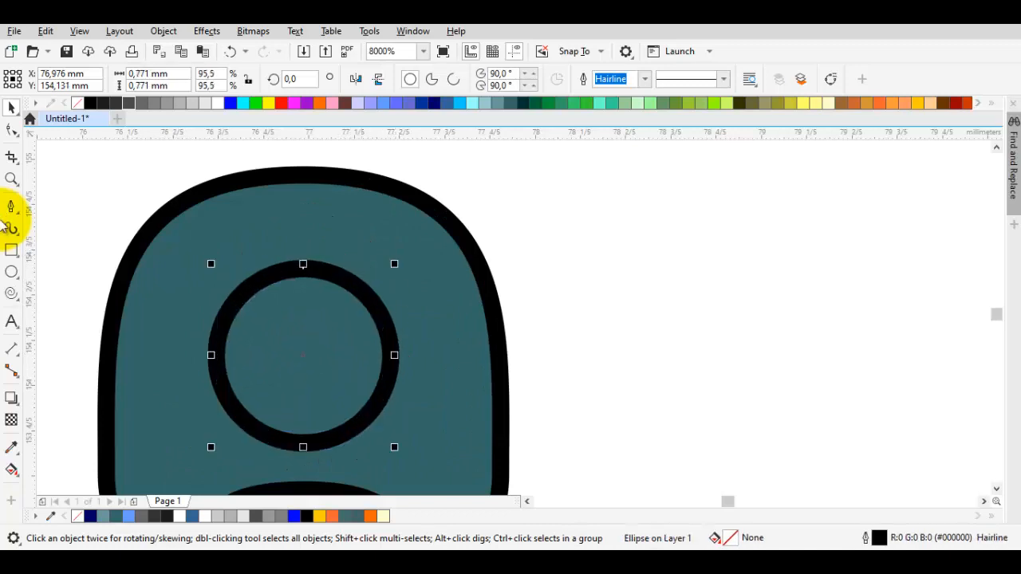
left_click(217, 103)
scroll(356, 245, "down", 1)
left_click(391, 257, "shift")
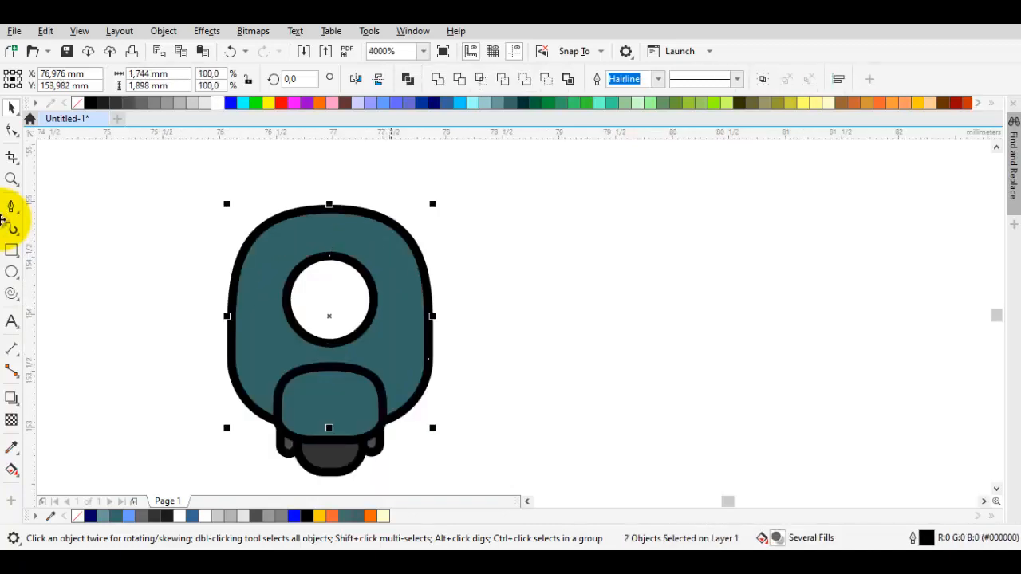
key("Escape")
Add a concentric copy of the white circle scaled to about 0.55 mm and fill the outer circle with grey.
scroll(344, 292, "up", 1)
scroll(344, 292, "down", 1)
middle_click(320, 268)
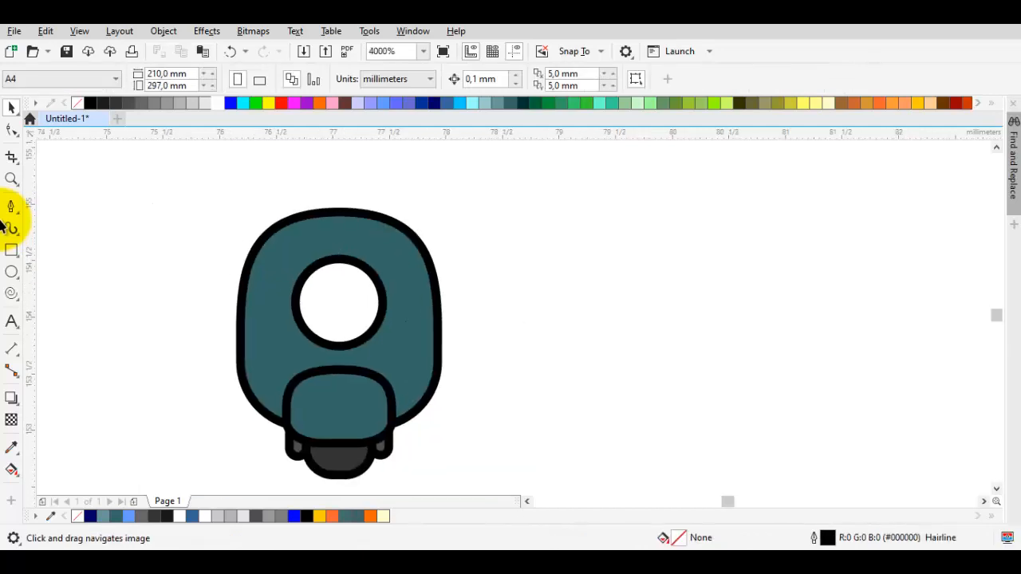
scroll(329, 271, "up", 1)
left_click(343, 279)
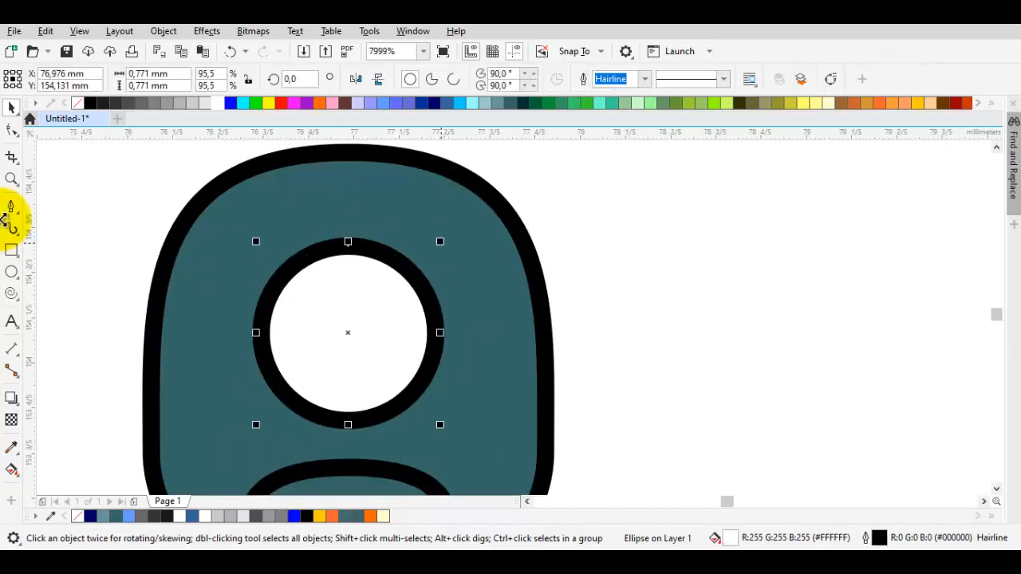
left_click_drag(440, 242, 415, 266)
right_click(414, 267)
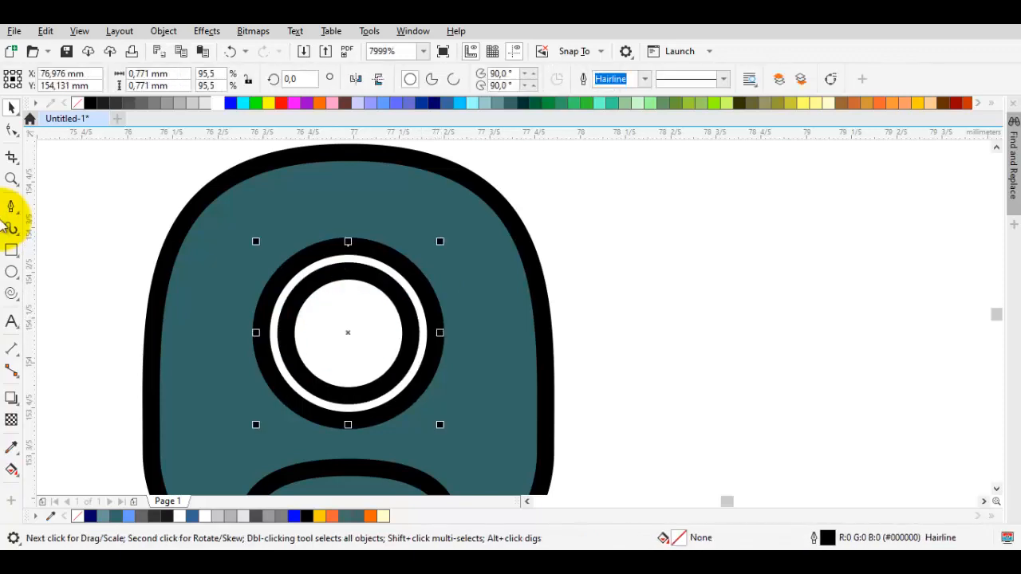
key("shift+Tab")
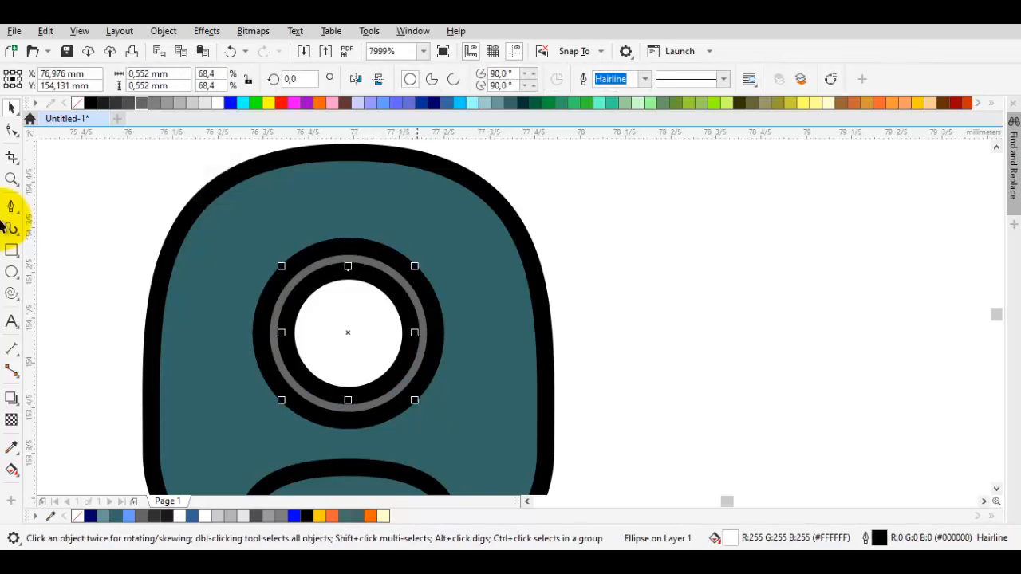
Convert the inner circle's outline into a separate white ring and delete the circle's fill.
key("ctrl+shift+q")
left_click(378, 310)
key("Delete")
left_click(398, 282)
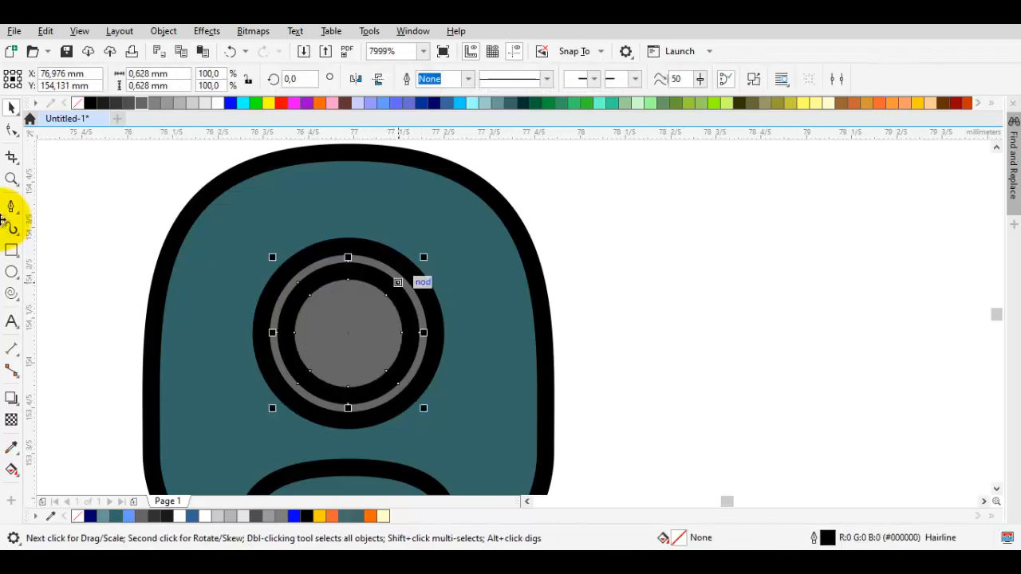
key("Escape")
scroll(304, 298, "up", 1)
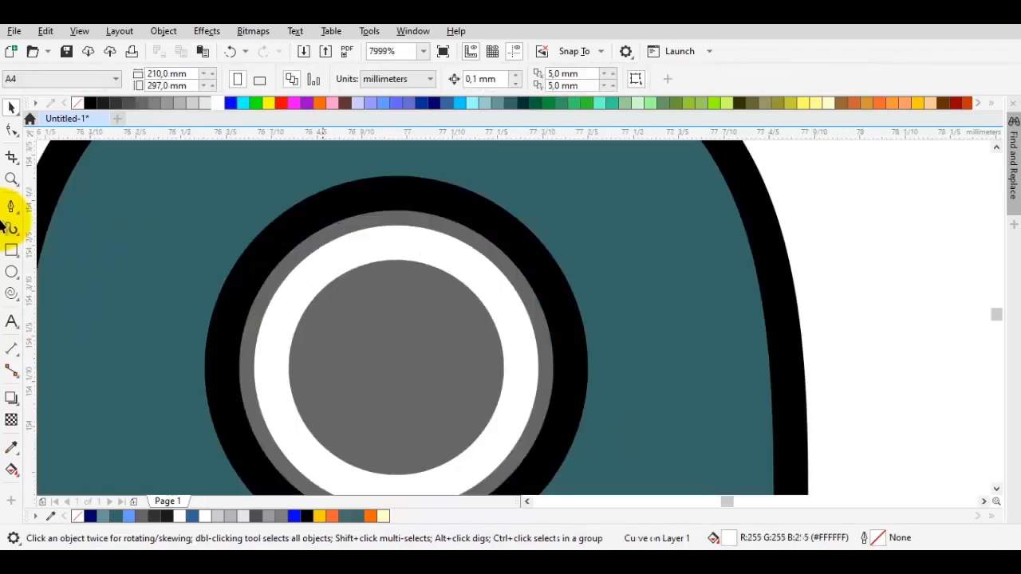
Draw a square about 0.21 mm wide centred on the ring's inner top edge and round its corners to about 0.07 mm.
left_click_drag(304, 294, 264, 247)
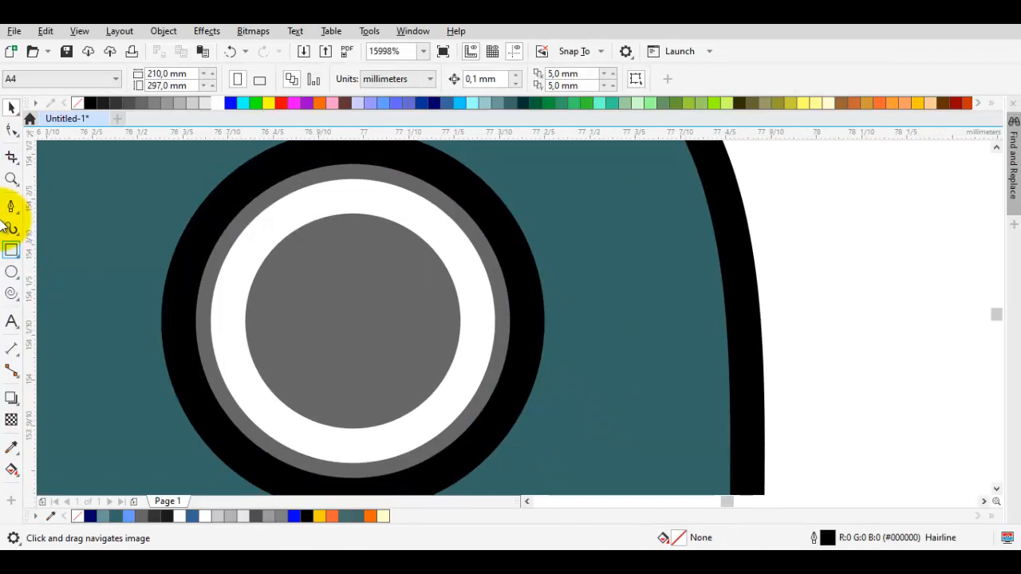
key("F6")
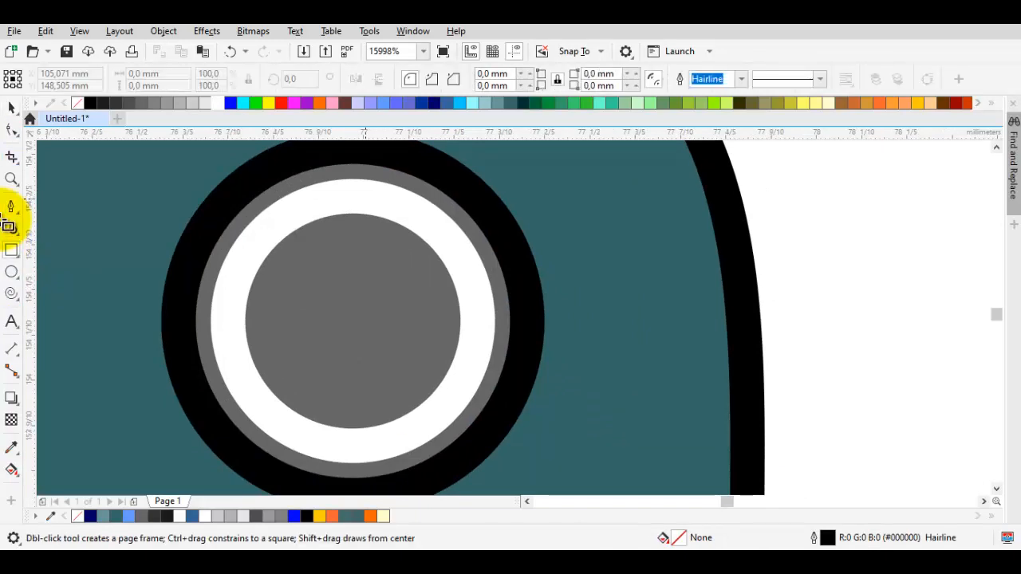
mouse_move(353, 213)
left_mouse_down()
mouse_move(399, 260)
mouse_move(367, 260)
left_mouse_up()
key("space")
key("F10")
key("space")
Remove the rounded square's outline and fill it with dark grey (#333333).
left_click(103, 103)
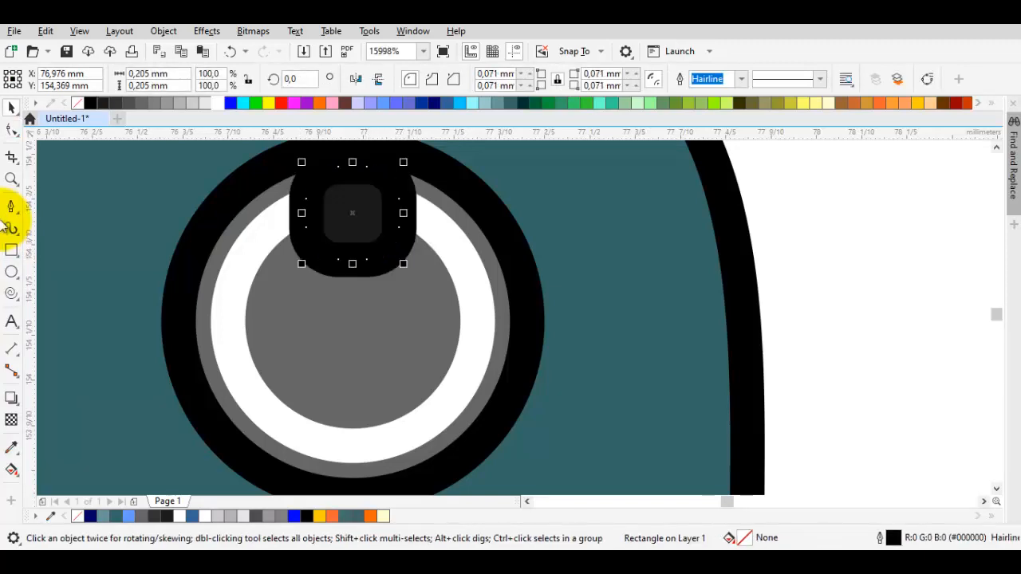
left_click(128, 103)
right_click(77, 103)
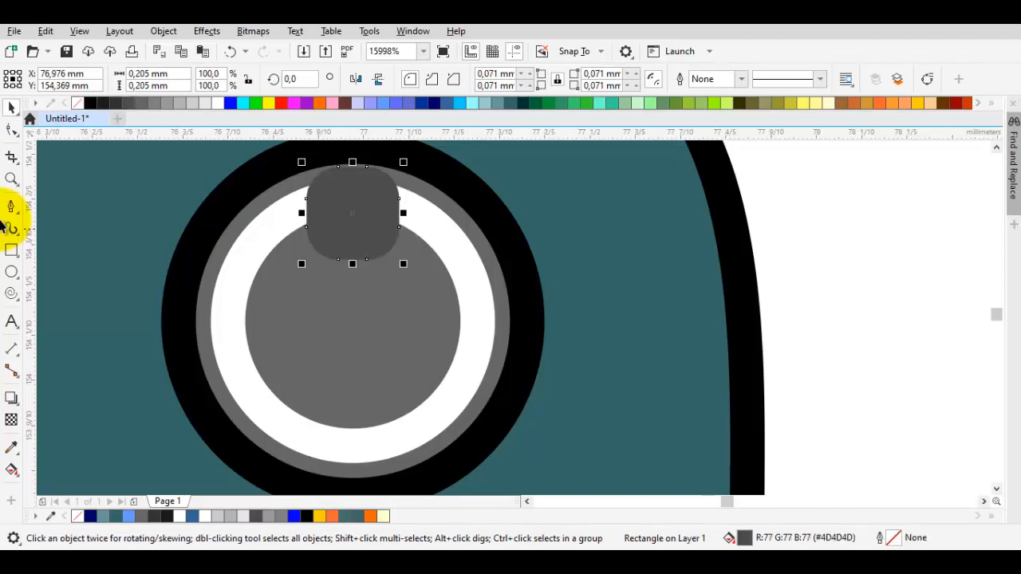
left_click(116, 103)
Centre the rounded square vertically within the grey circle.
left_click(232, 199, "shift")
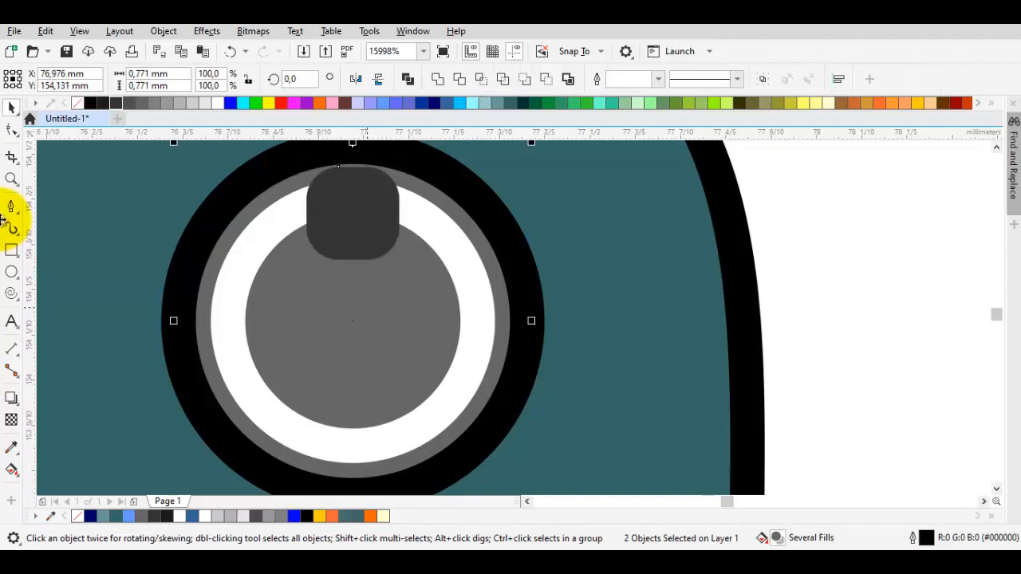
key("e")
left_click(889, 327)
Create a flattened copy of the rounded square directly above it, about 0.21 by 0.06 mm.
scroll(478, 323, "down", 3)
scroll(470, 323, "up", 2)
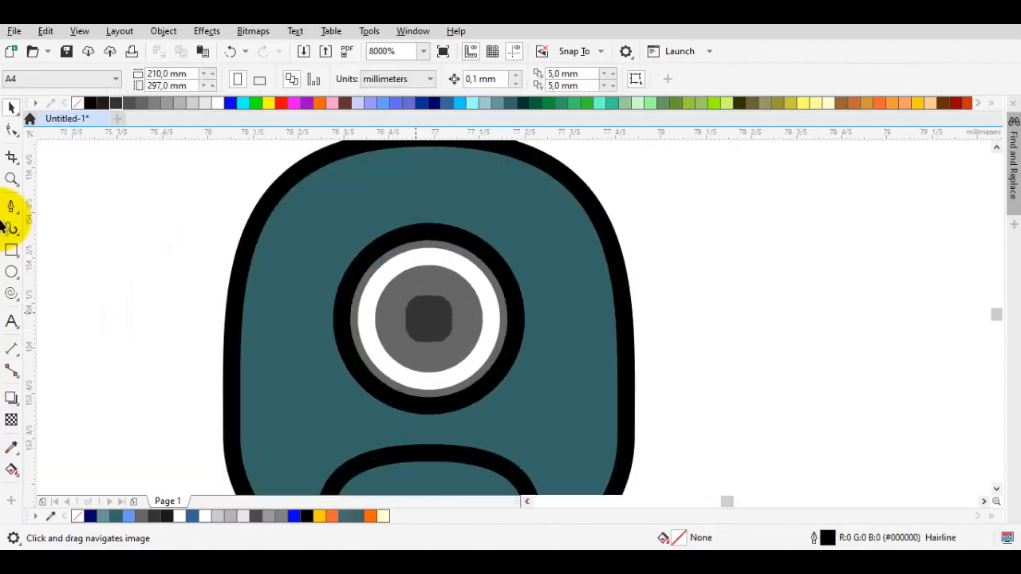
left_click(437, 322)
scroll(440, 321, "up", 2)
left_click_drag(384, 408, 384, 162)
scroll(368, 321, "up", 1)
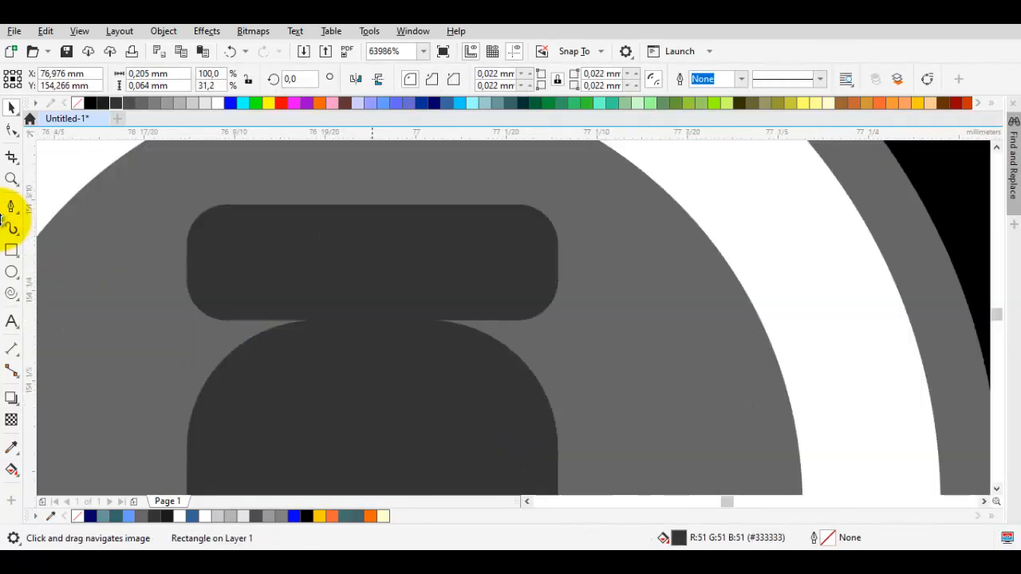
Shorten the rounded square from its top edge to open a gap under the narrow bar and centre the pair in the circle.
left_click(373, 351)
left_click_drag(372, 327, 378, 401)
key("Escape")
scroll(379, 343, "down", 2)
left_click(385, 321)
left_click(378, 387, "shift")
key("Escape")
scroll(379, 346, "up", 1)
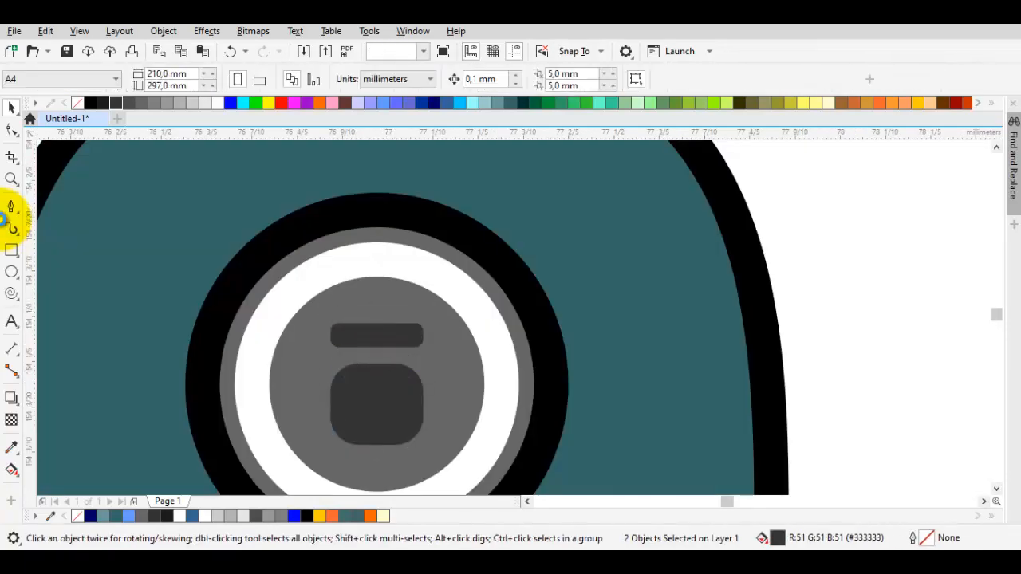
Move the narrow bar down closer to the rounded square's top edge.
left_click_drag(388, 322, 390, 344)
scroll(390, 344, "down", 1)
left_click(398, 376, "shift")
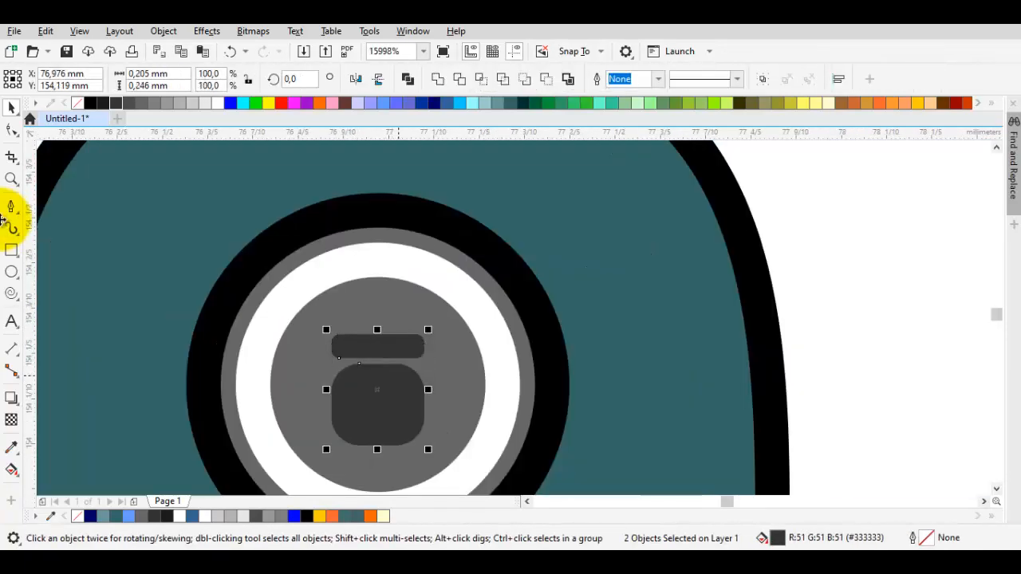
scroll(415, 383, "down", 1)
left_click(713, 358)
scroll(606, 327, "down", 1)
left_click_drag(601, 327, 582, 291)
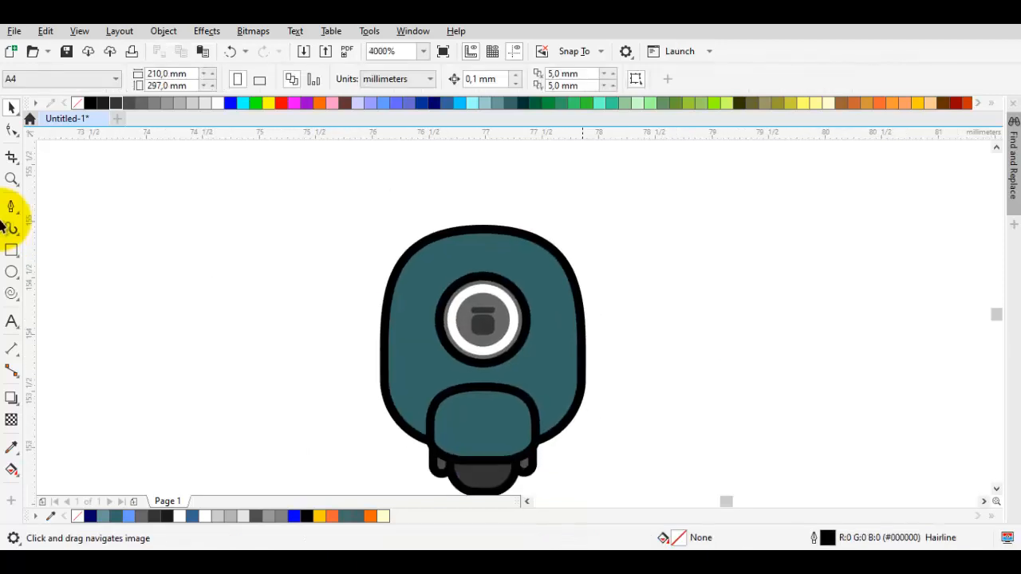
left_click_drag(501, 317, 522, 308)
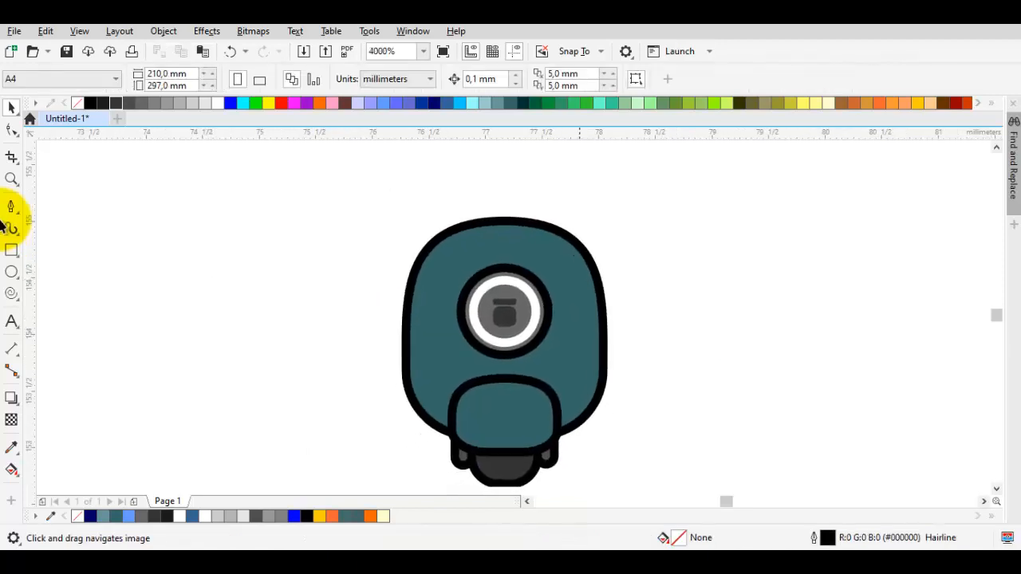
Scale the whole figure down proportionally to about 85% of its size.
scroll(522, 309, "up", 2)
scroll(542, 309, "down", 2)
left_click_drag(599, 294, 531, 274)
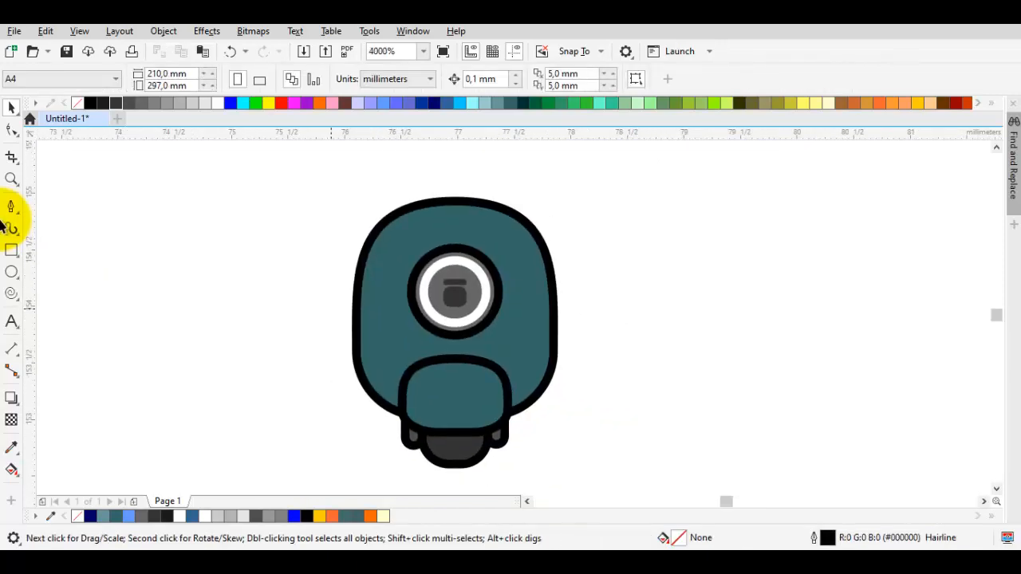
scroll(332, 308, "up", 1)
left_click(575, 283)
scroll(582, 292, "down", 2)
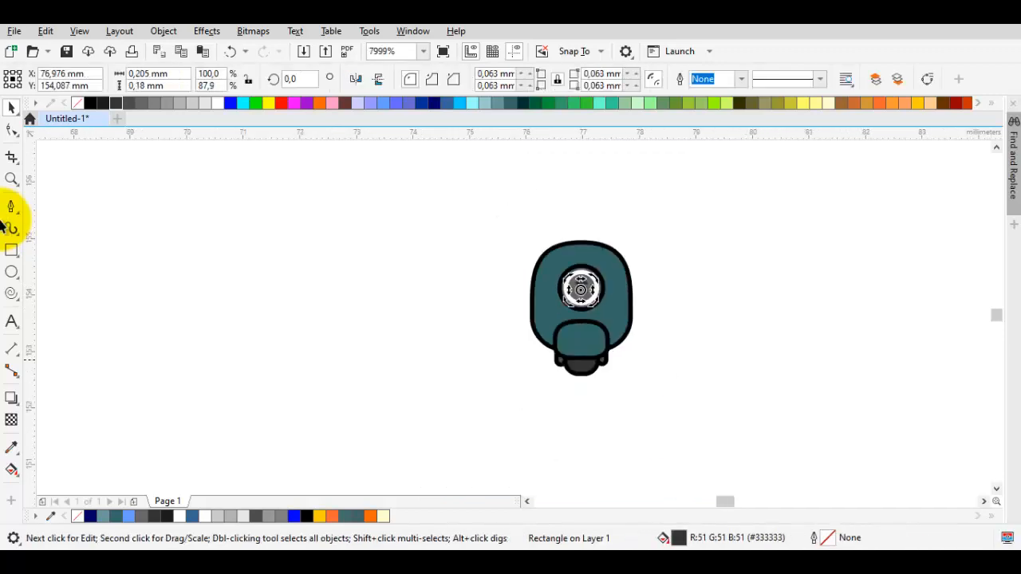
left_click_drag(714, 417, 467, 200)
left_click_drag(635, 237, 619, 259)
key("Escape")
Place a copy of the emblem's dark grey rounded square on the left edge of the teal body.
scroll(572, 301, "up", 2)
left_click(572, 308)
left_click_drag(558, 310, 476, 332)
left_click_drag(413, 361, 412, 359)
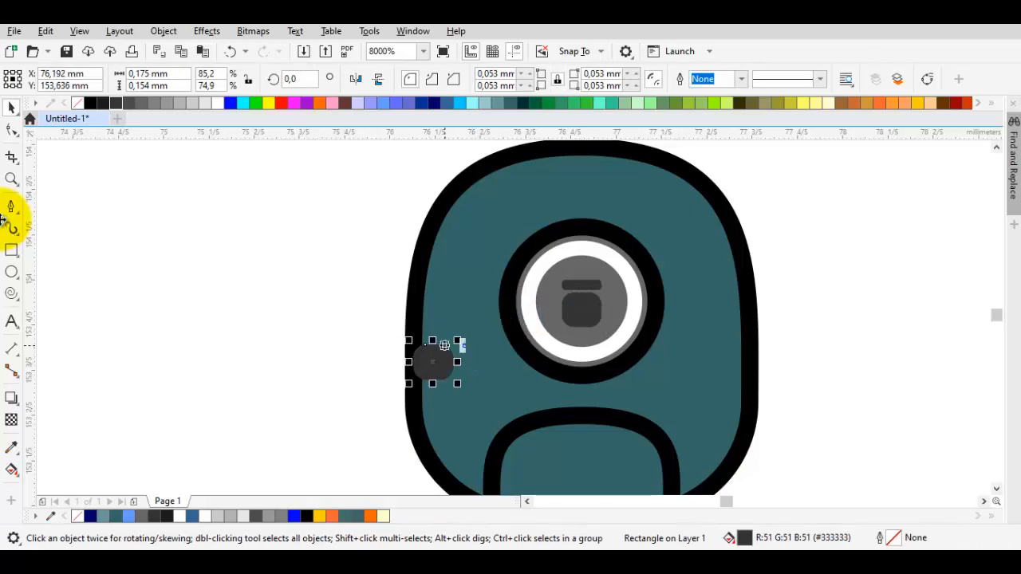
Create a copy of the edge square just above it, reduced to a small bar about 0.12 by 0.06 mm.
scroll(445, 339, "up", 1)
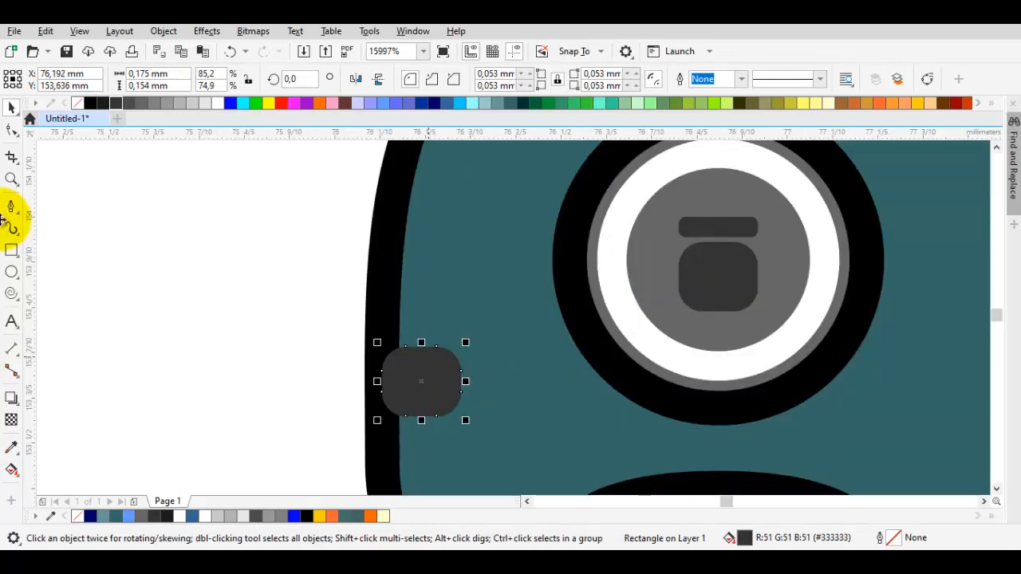
left_click_drag(422, 295, 418, 306)
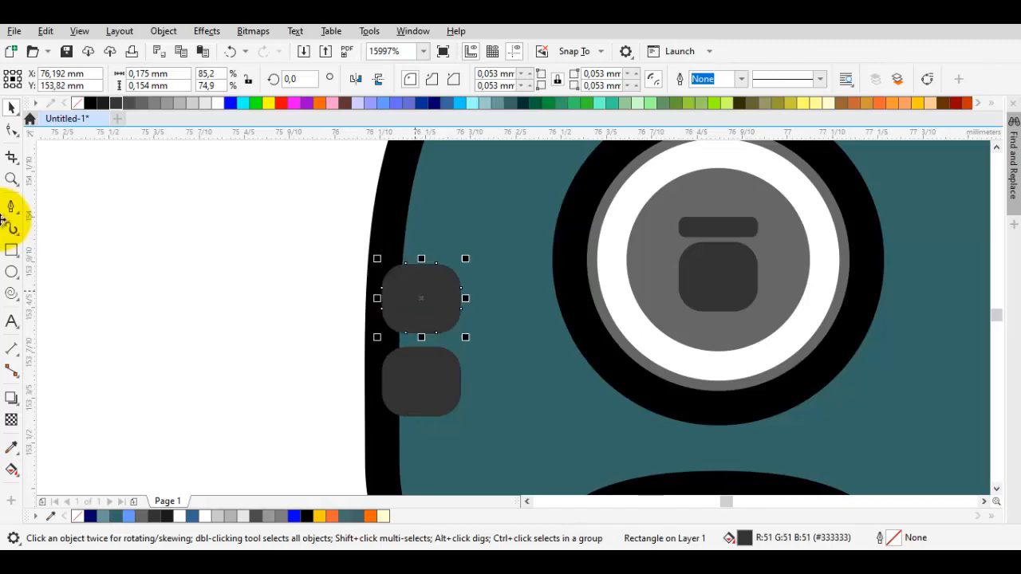
left_click_drag(417, 262, 432, 311)
key("ctrl+z")
scroll(420, 319, "up", 2)
scroll(437, 323, "down", 2)
scroll(435, 342, "up", 2)
scroll(431, 318, "down", 2)
Fill the small bar and the rounded square below it with yellow (#FFCC00).
left_click(431, 356, "shift")
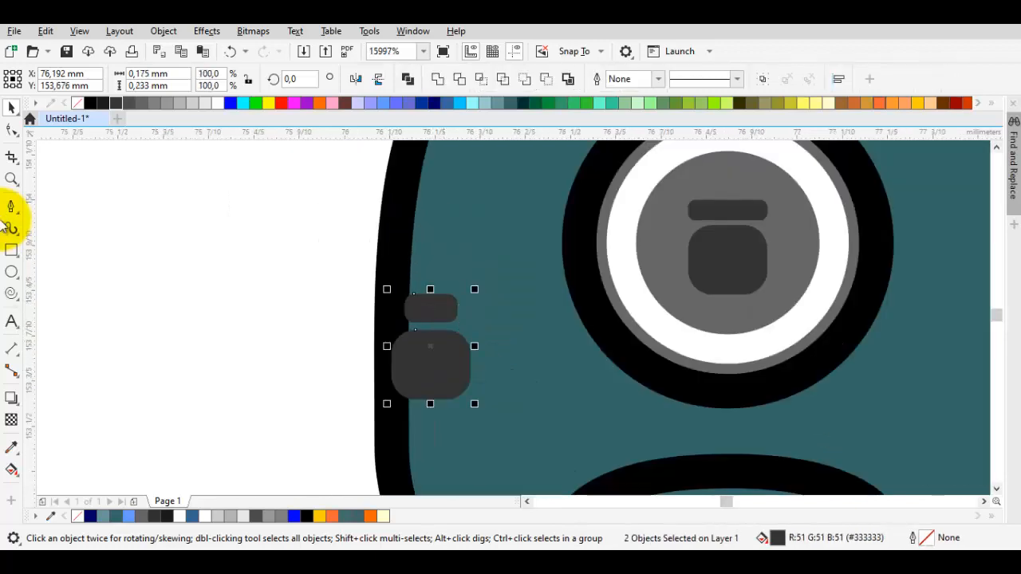
left_click(332, 516)
scroll(585, 267, "down", 1)
left_click(431, 280)
scroll(508, 308, "up", 1)
left_click_drag(410, 253, 621, 383)
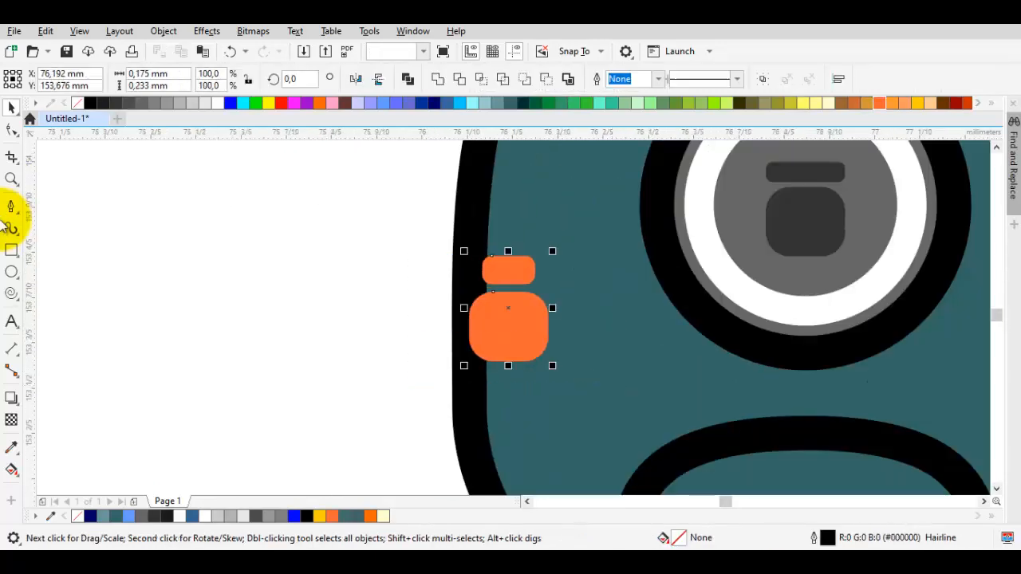
left_click(917, 103)
Convert the teal body's thick black outline into a separate object.
left_click_drag(554, 235, 581, 234)
key("ctrl+z")
left_click(581, 234)
key("ctrl+shift+q")
key("Escape")
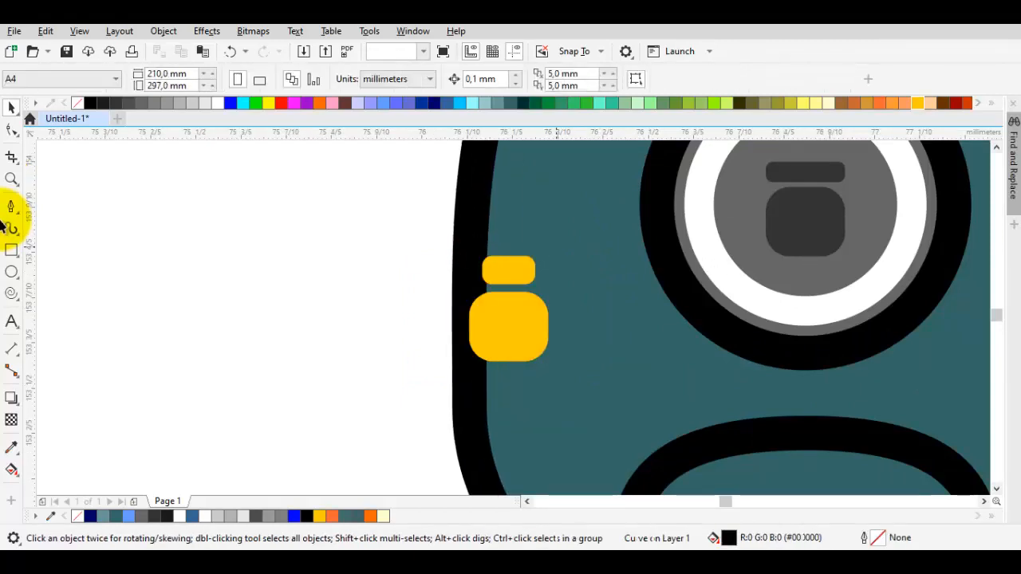
left_click(582, 235)
key("F10")
left_click(510, 272)
left_click(511, 316)
key("space")
Place a copy of the yellow bar and square at the same height on the body's right edge.
scroll(540, 290, "down", 1)
left_click_drag(539, 290, 430, 270)
left_click_drag(292, 225, 478, 340)
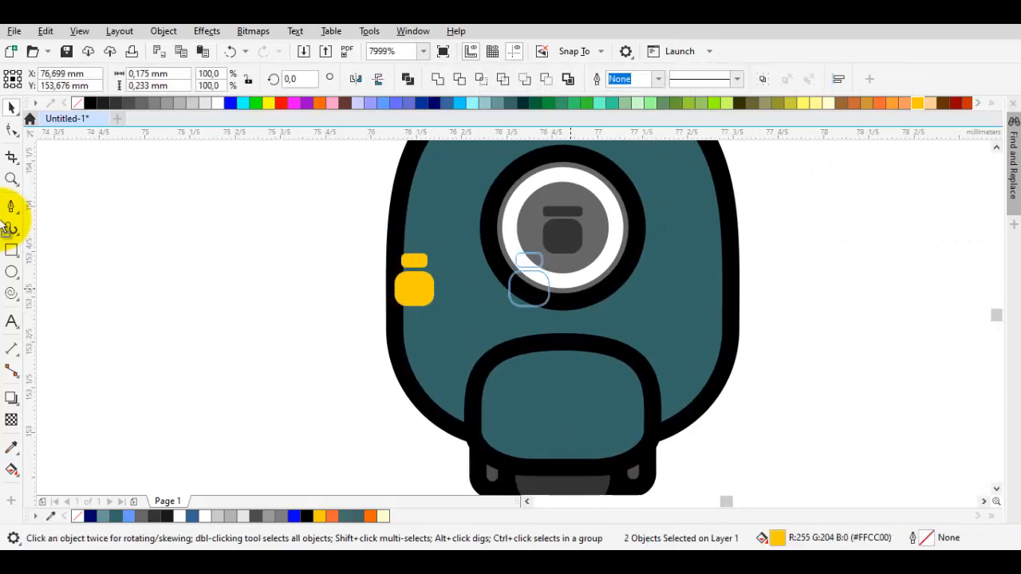
left_click_drag(717, 283, 734, 283)
right_click(734, 283)
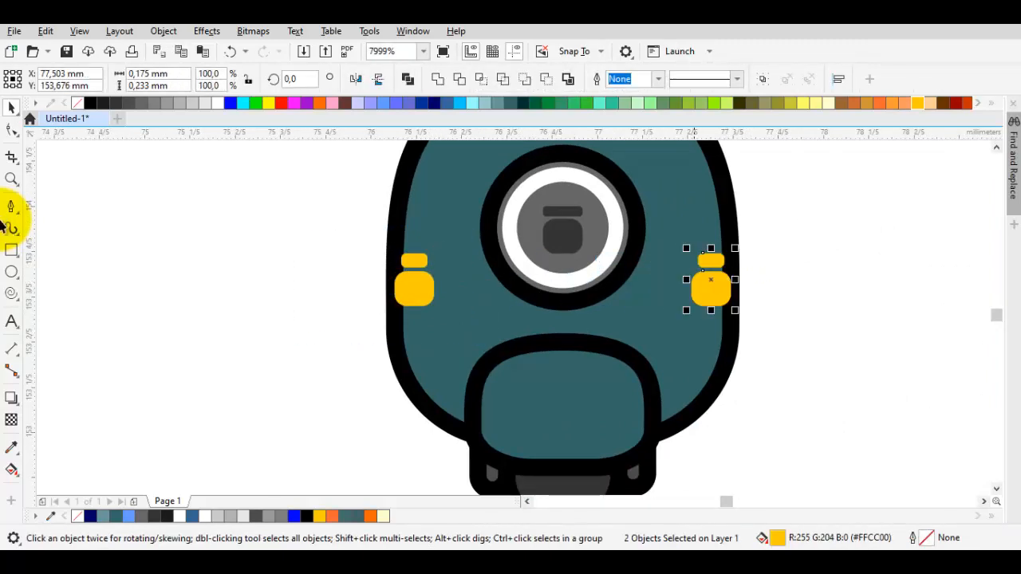
Order all four yellow shapes directly in front of the teal body so they sit behind its black outline.
left_click(683, 213, "shift")
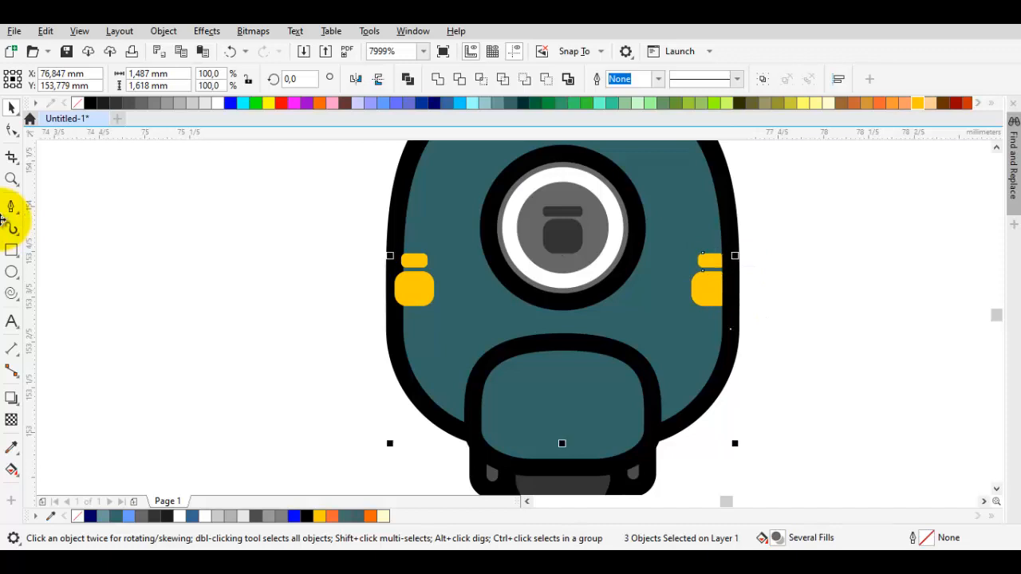
key("ctrl+z")
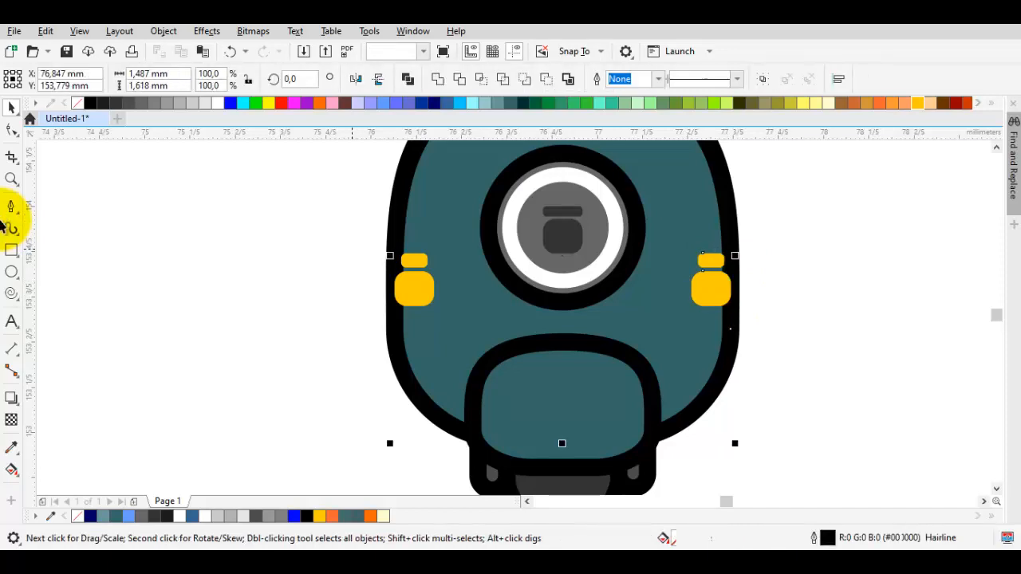
left_click_drag(359, 245, 472, 311)
left_click_drag(678, 241, 672, 233)
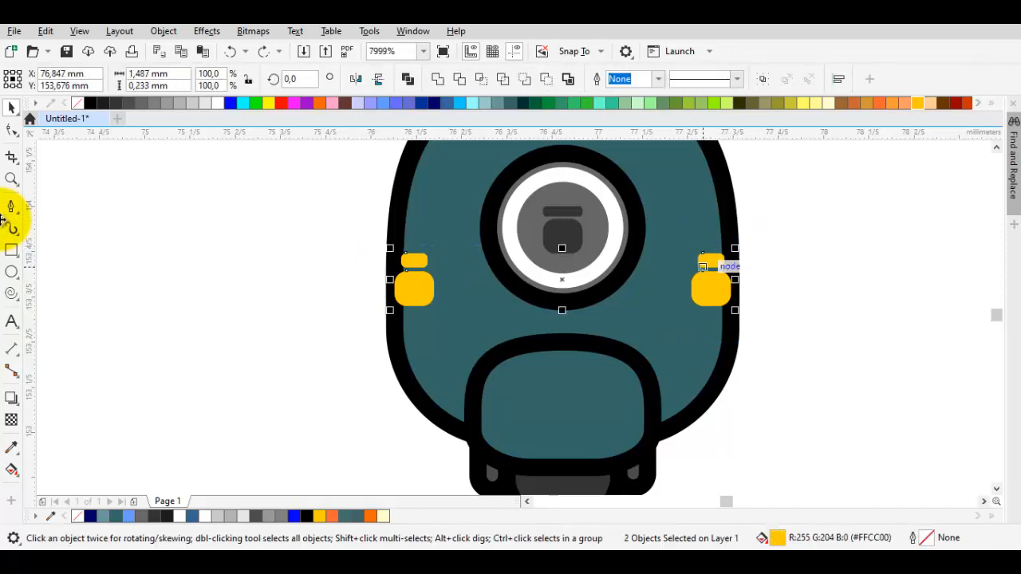
right_click(712, 267)
mouse_move(747, 269)
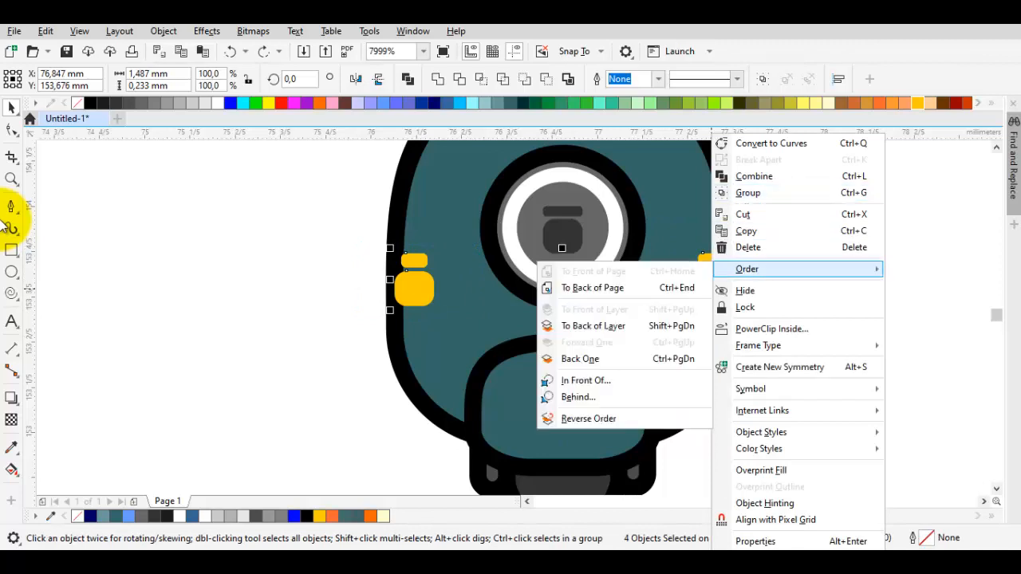
left_click(586, 381)
left_click(672, 319)
scroll(718, 330, "down", 1)
left_click(748, 325)
left_click_drag(722, 327, 703, 358)
Place a copy of the left yellow bar inside the yellow square below it and fill the copy with white.
scroll(704, 304, "up", 2)
scroll(703, 304, "up", 1)
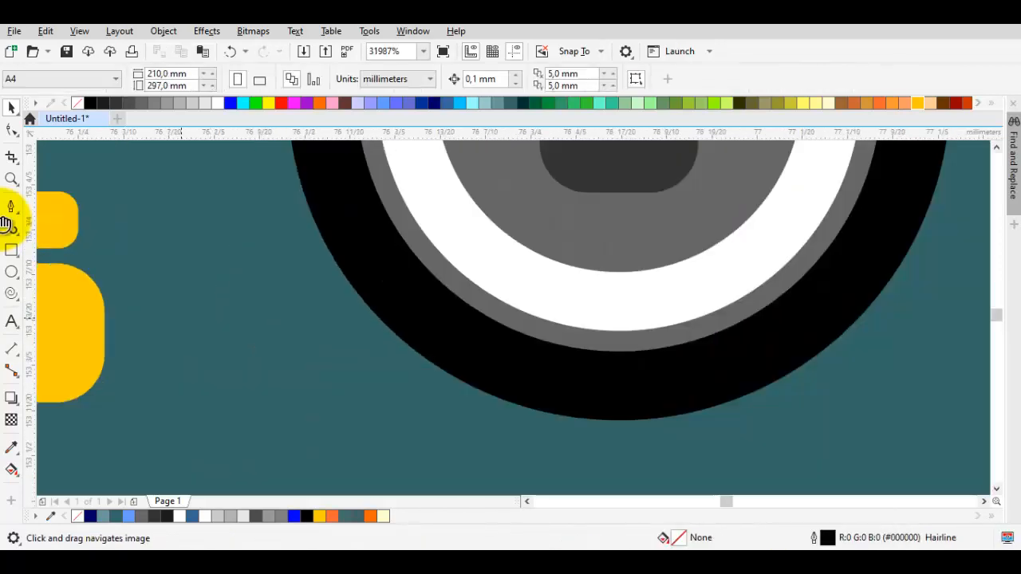
scroll(714, 182, "down", 1)
left_click(392, 188)
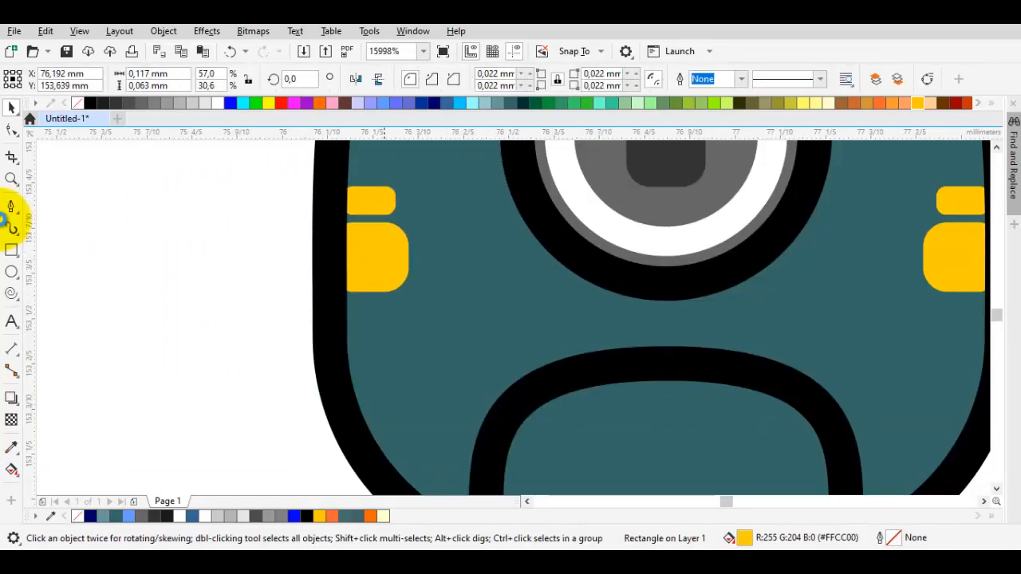
scroll(389, 253, "up", 1)
left_click(217, 103)
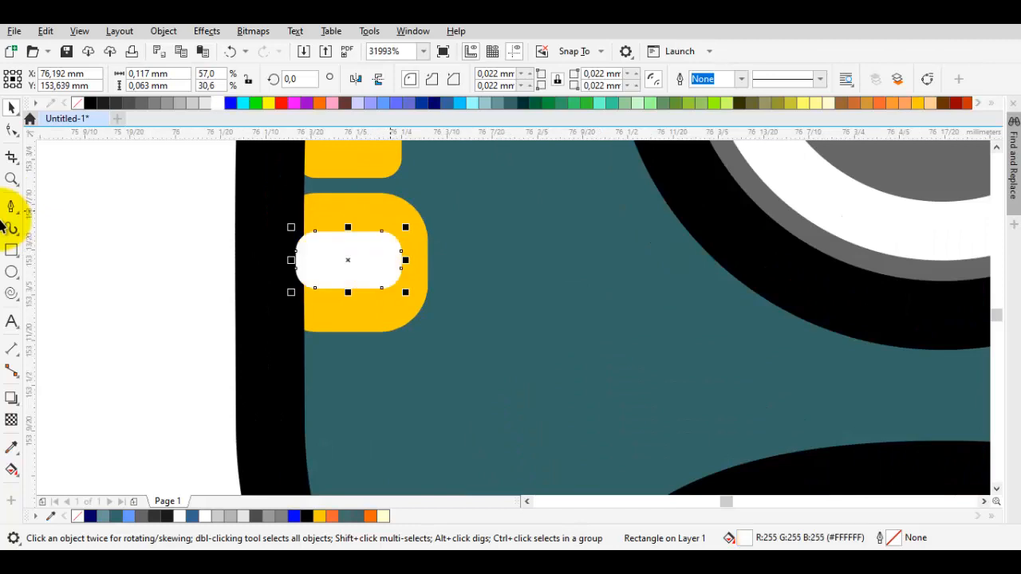
Centre the white bar vertically on the left yellow square and order it directly in front of that square.
left_click(391, 212, "shift")
key("e")
left_click(350, 253)
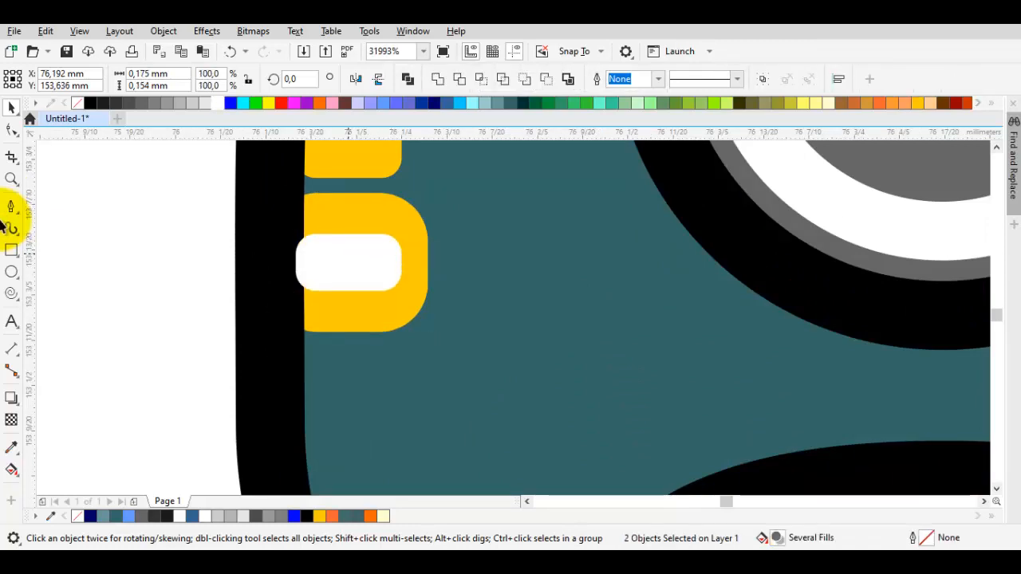
scroll(350, 253, "down", 1)
scroll(356, 240, "up", 1)
left_click_drag(356, 240, 287, 243)
right_click(300, 272)
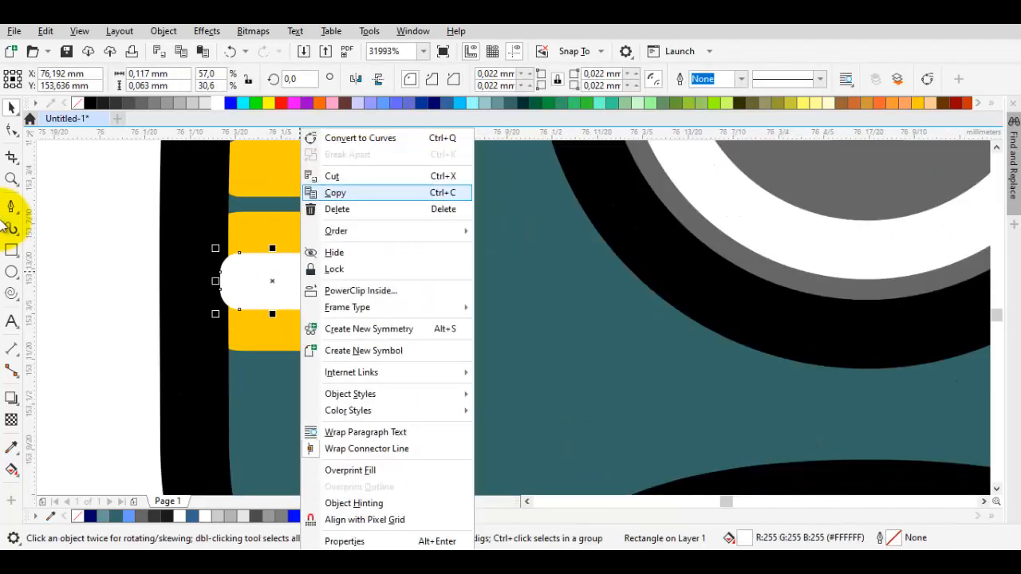
mouse_move(414, 231)
left_click(518, 341)
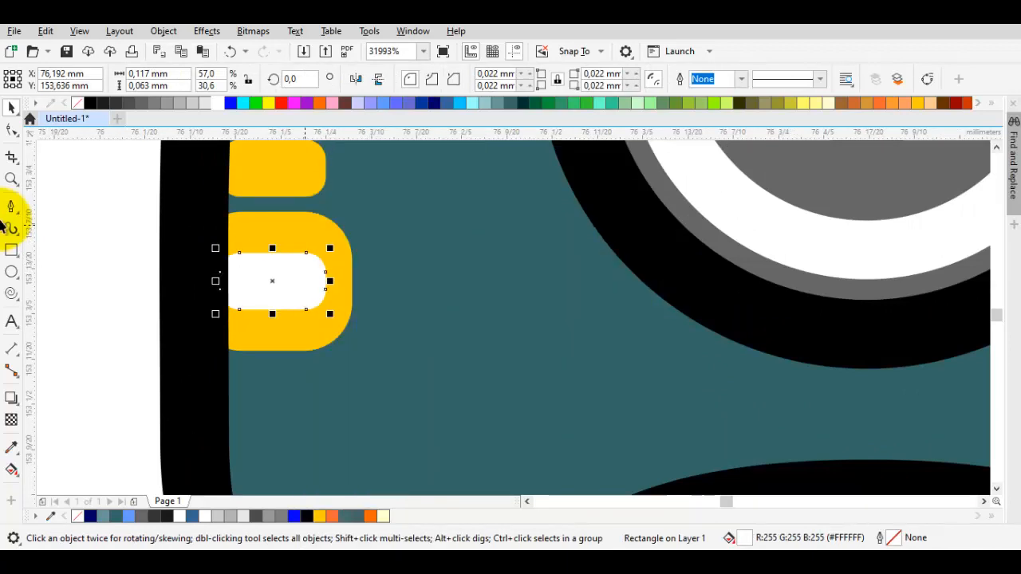
Place a copy of the white bar on the right yellow square and centre it horizontally there.
scroll(307, 230, "down", 1)
left_click_drag(857, 256, 853, 244)
left_click(877, 233, "shift")
key("c")
key("Escape")
scroll(854, 269, "up", 1)
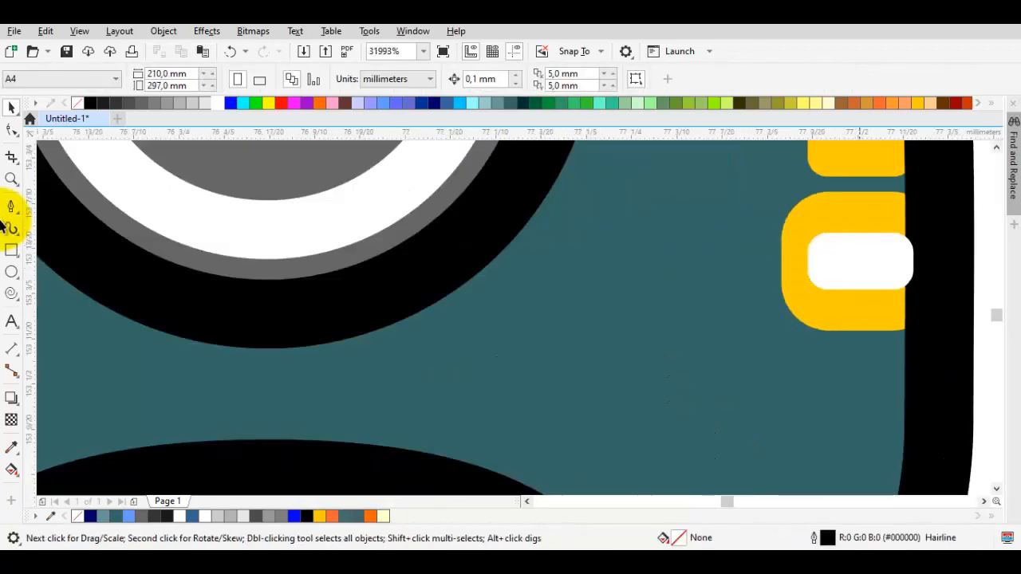
Order the right white bar directly in front of its yellow square, behind the black body outline.
right_click(858, 267)
mouse_move(772, 231)
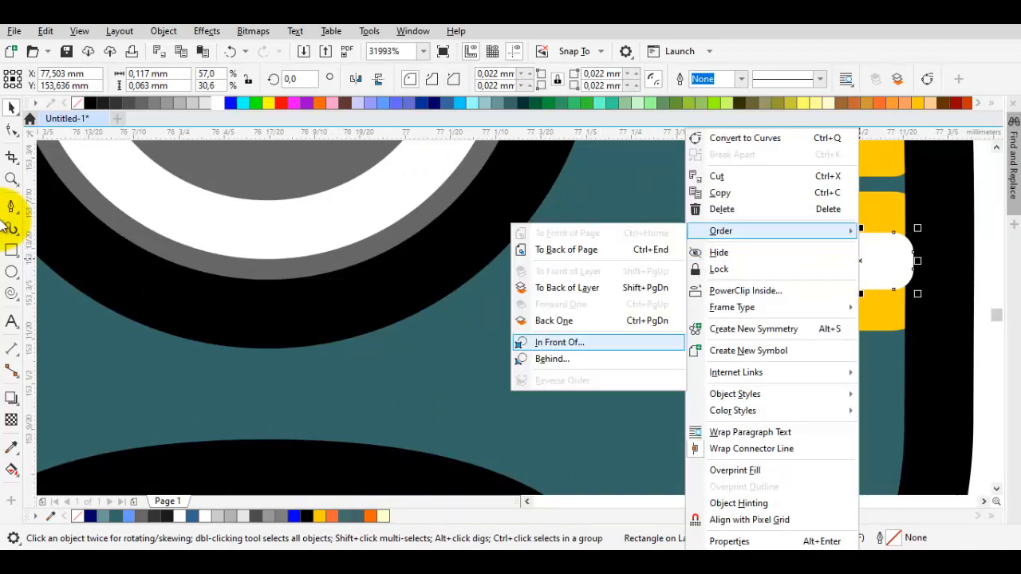
left_click(559, 342)
left_click(809, 215)
scroll(811, 224, "down", 2)
left_click(865, 259)
scroll(868, 262, "down", 2)
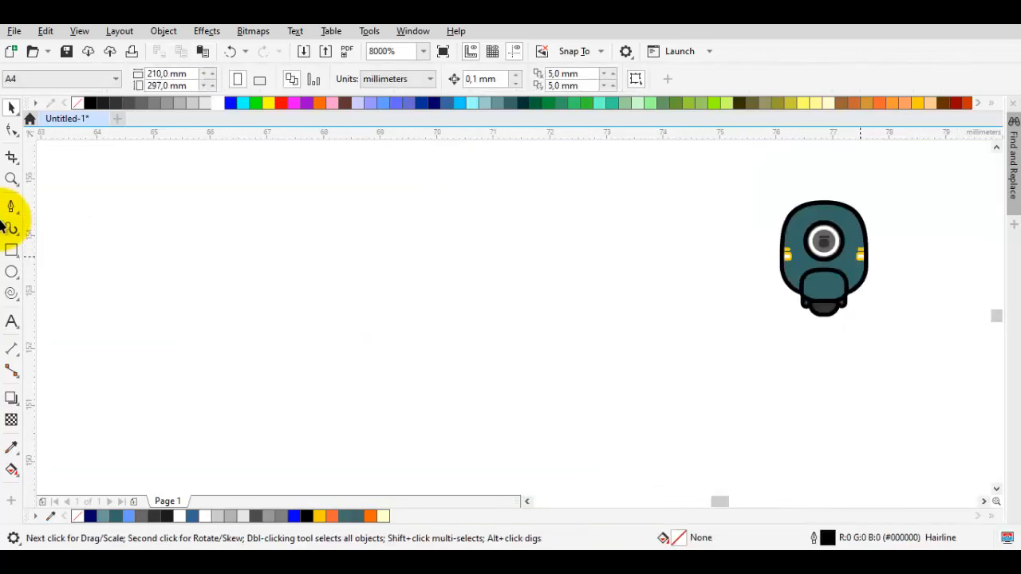
left_click_drag(788, 228, 651, 271)
scroll(652, 272, "up", 1)
left_click_drag(4, 223, 1, 226)
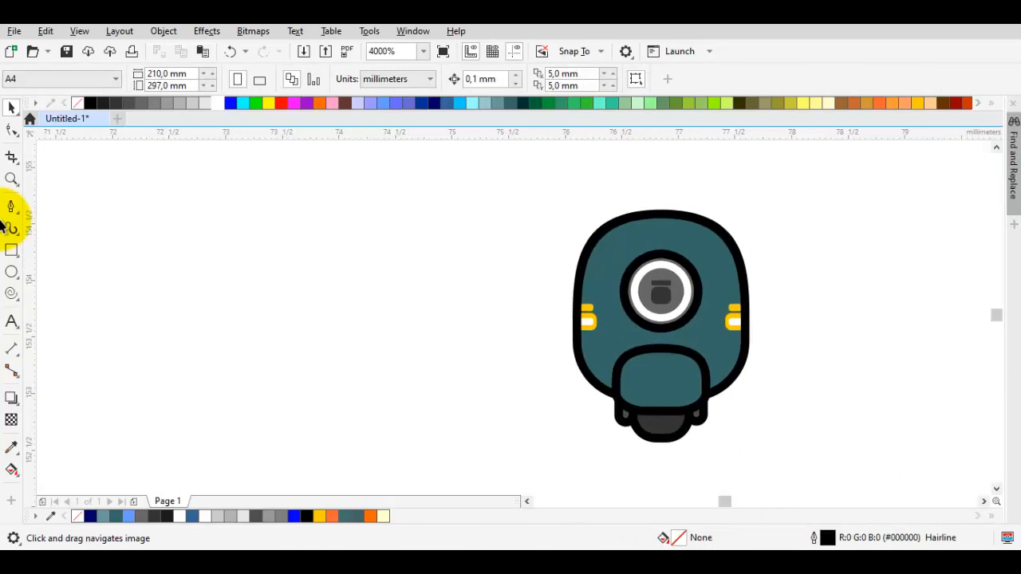
scroll(686, 215, "up", 1)
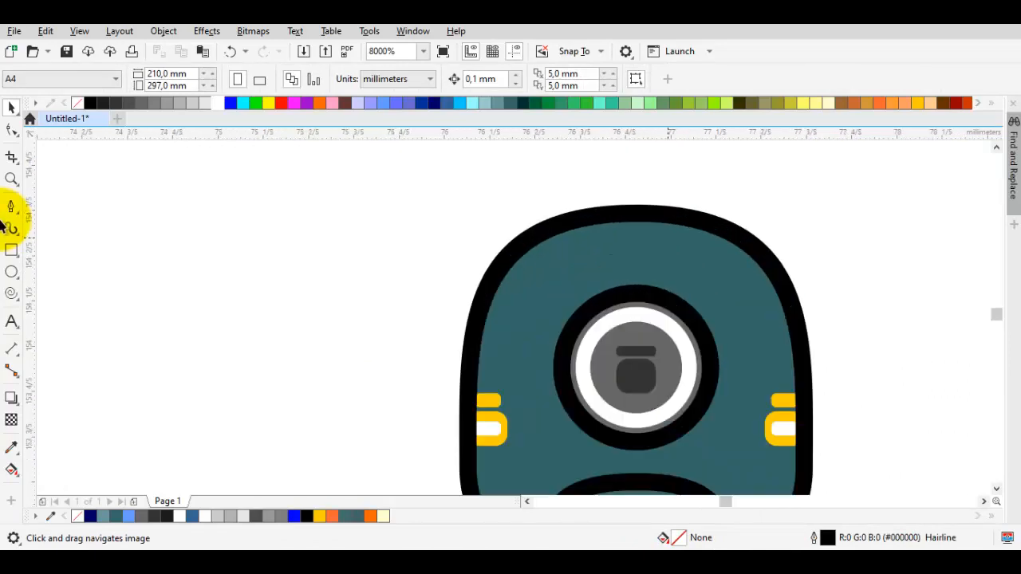
scroll(663, 262, "down", 1)
left_click_drag(777, 229, 736, 236)
left_click_drag(646, 228, 627, 243)
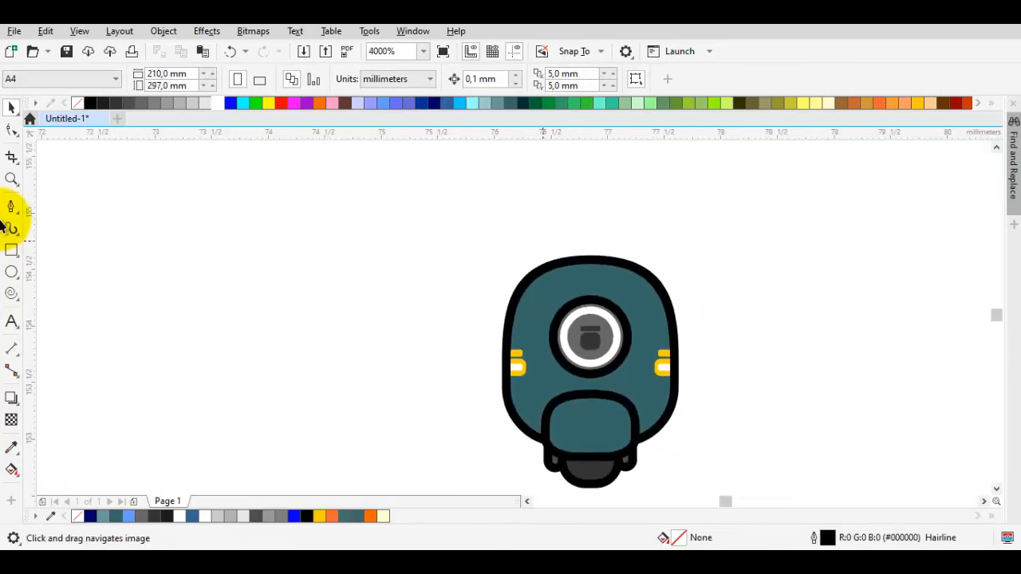
scroll(561, 242, "up", 1)
Draw a square about 0.34 mm wide, centred on the top midpoint of the teal body.
left_click(623, 311)
scroll(623, 311, "down", 1)
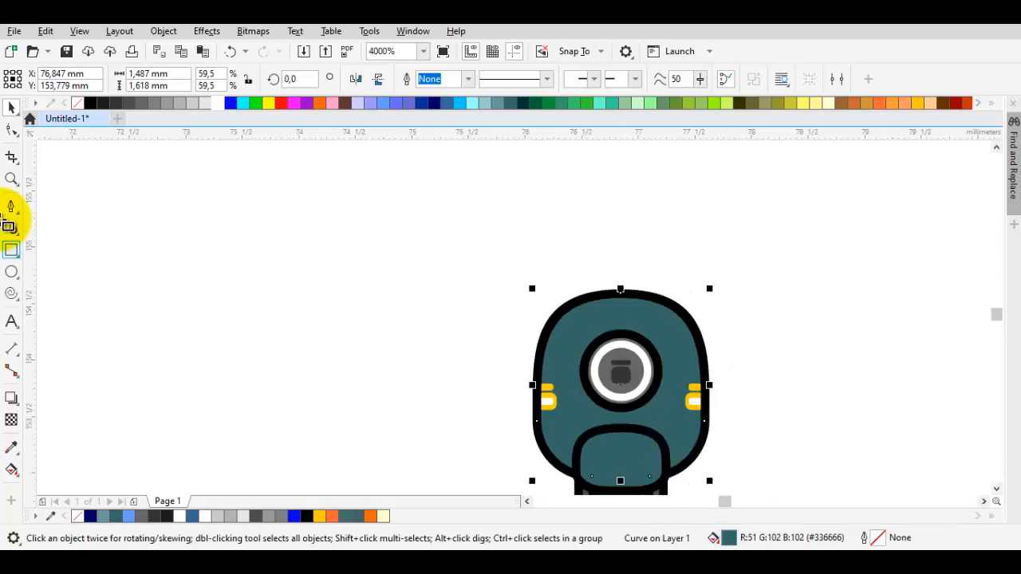
scroll(603, 302, "up", 1)
left_click_drag(633, 287, 673, 327)
key("space")
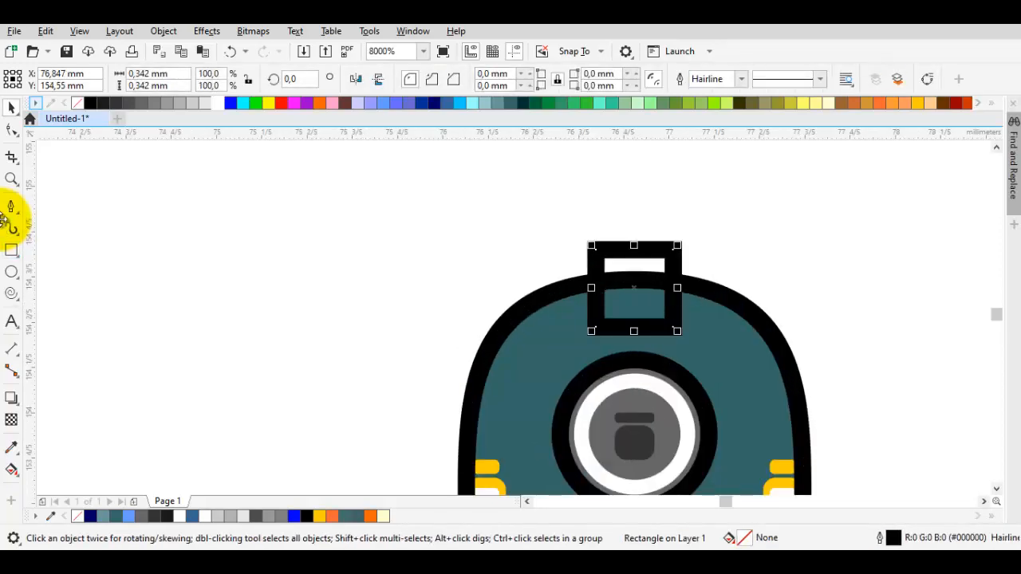
Round the corners of the top square and reduce its height to about 0.23 mm.
key("F10")
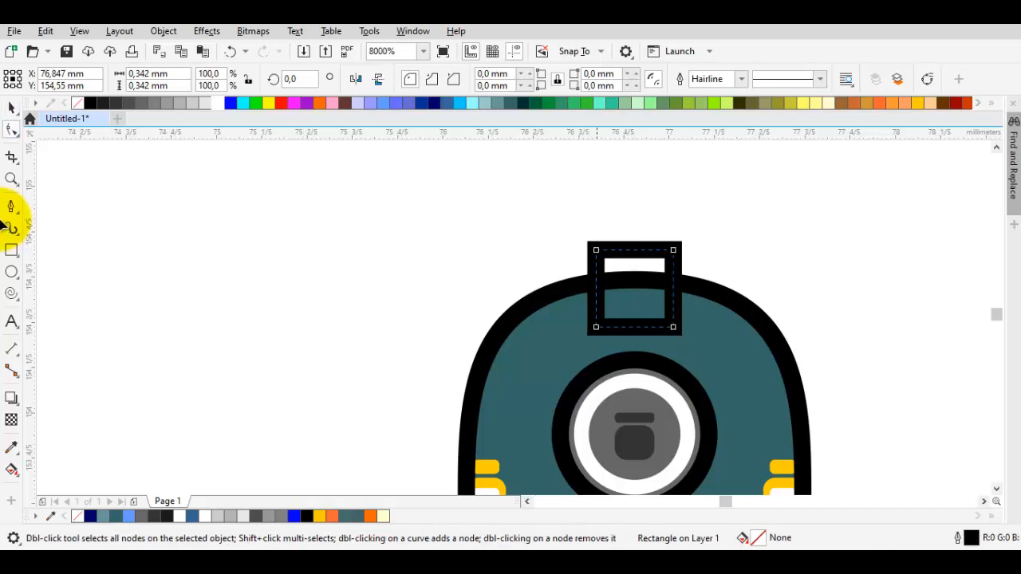
mouse_move(634, 250)
left_mouse_down()
mouse_move(652, 250)
mouse_move(638, 258)
left_mouse_up()
key("space")
scroll(641, 286, "up", 1)
left_click_drag(645, 323, 647, 274)
Fill the rounded rectangle on top with the teal colour sampled from the body.
key("i")
left_click(654, 327)
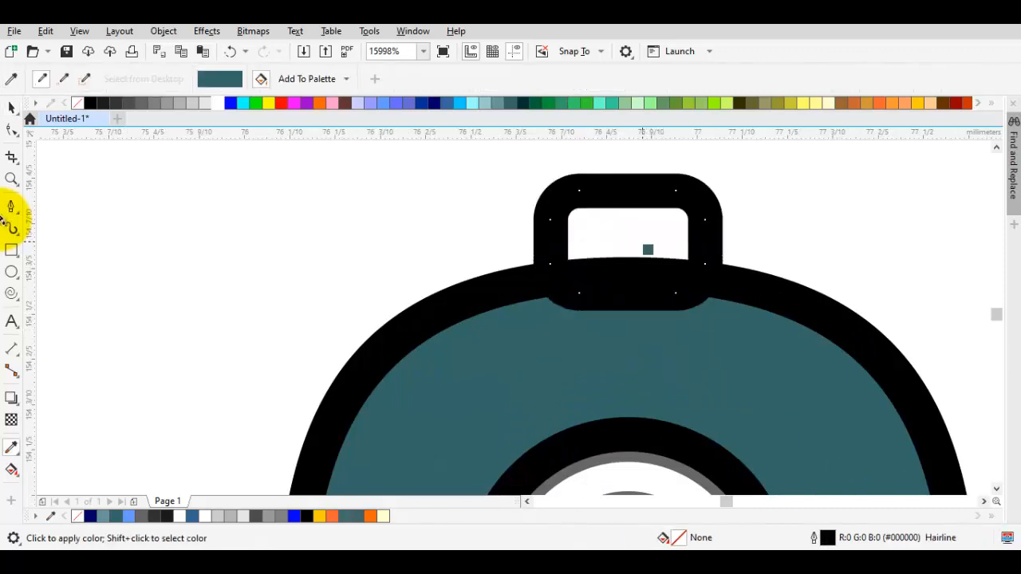
left_click(644, 237)
key("space")
scroll(643, 237, "down", 2)
left_click(738, 236)
scroll(657, 236, "up", 2)
Shorten the teal top piece from its upper edge to a height of about 0.21 mm.
left_click(638, 228)
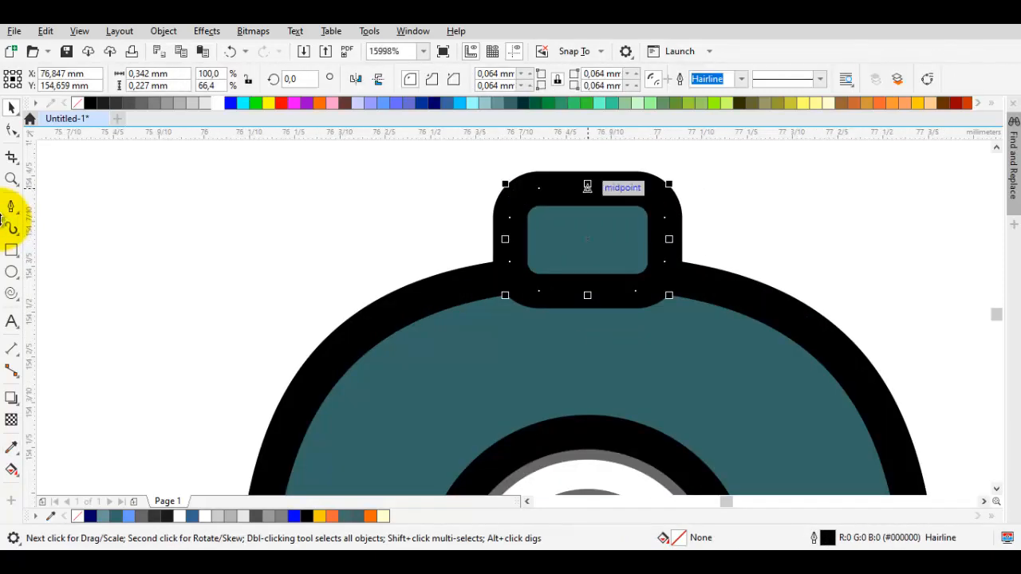
scroll(588, 183, "up", 1)
left_click_drag(593, 191, 594, 206)
scroll(605, 214, "down", 1)
left_click(748, 252)
scroll(749, 253, "down", 2)
middle_click(750, 255)
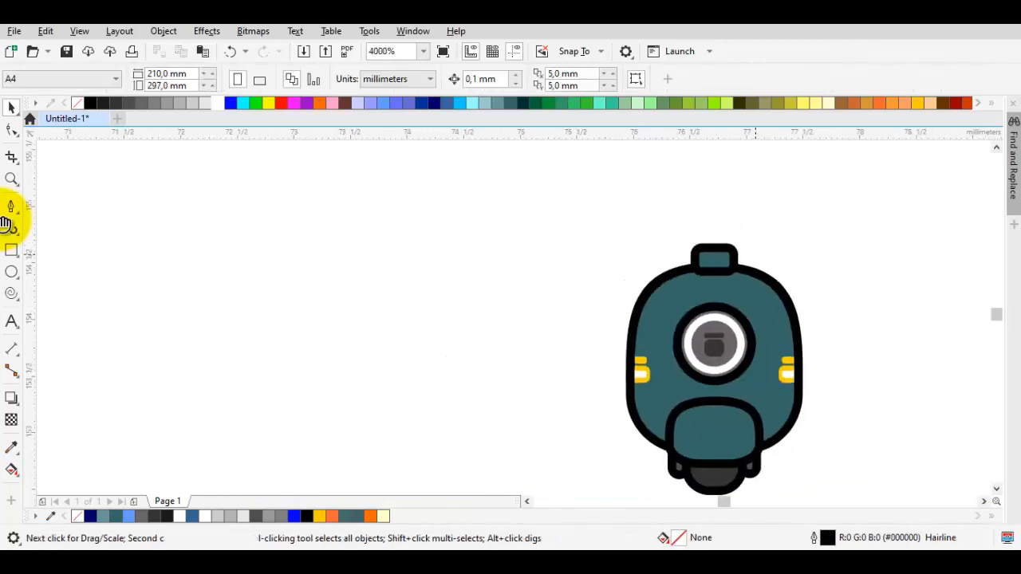
left_click_drag(712, 303, 798, 304)
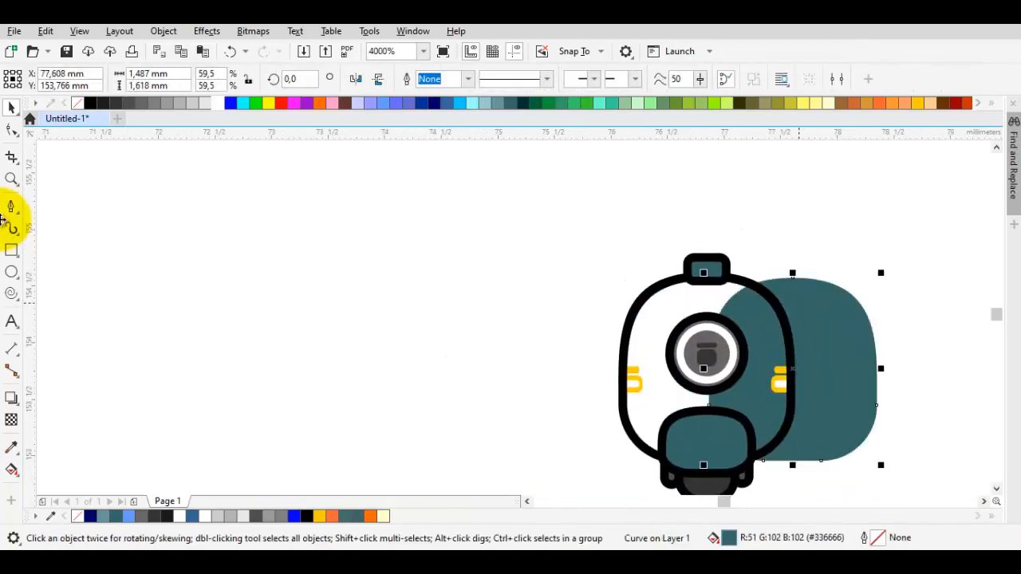
key("ctrl+z")
left_click(831, 289)
Convert the top piece's black outline into a separate object.
scroll(708, 270, "up", 1)
left_click(708, 269)
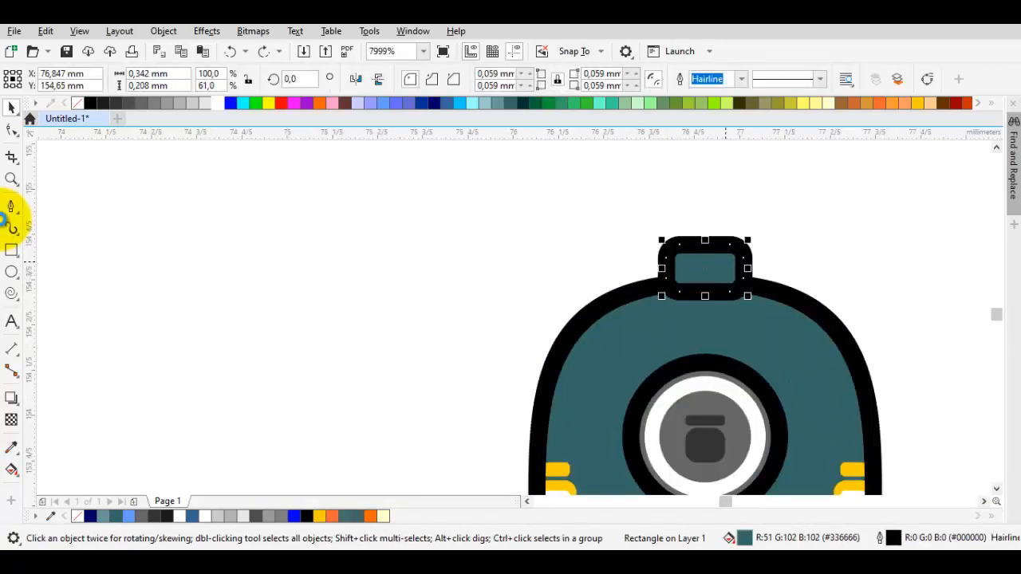
key("ctrl+shift+q")
key("Escape")
key("F3")
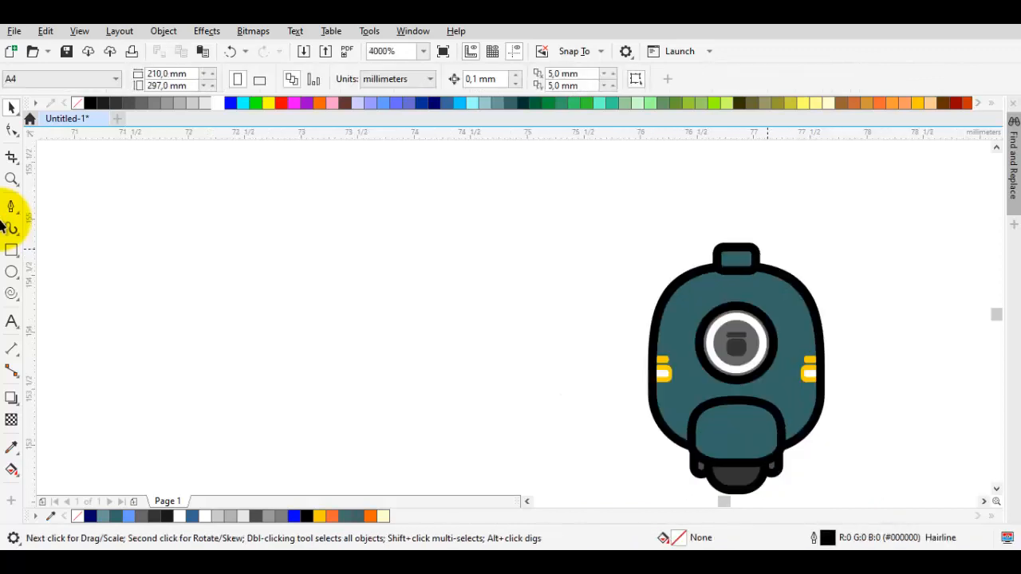
Draw a rectangle about 0.37 mm wide and 0.09 mm high above the body and round its corners fully into a capsule.
scroll(682, 266, "up", 2)
scroll(406, 310, "down", 2)
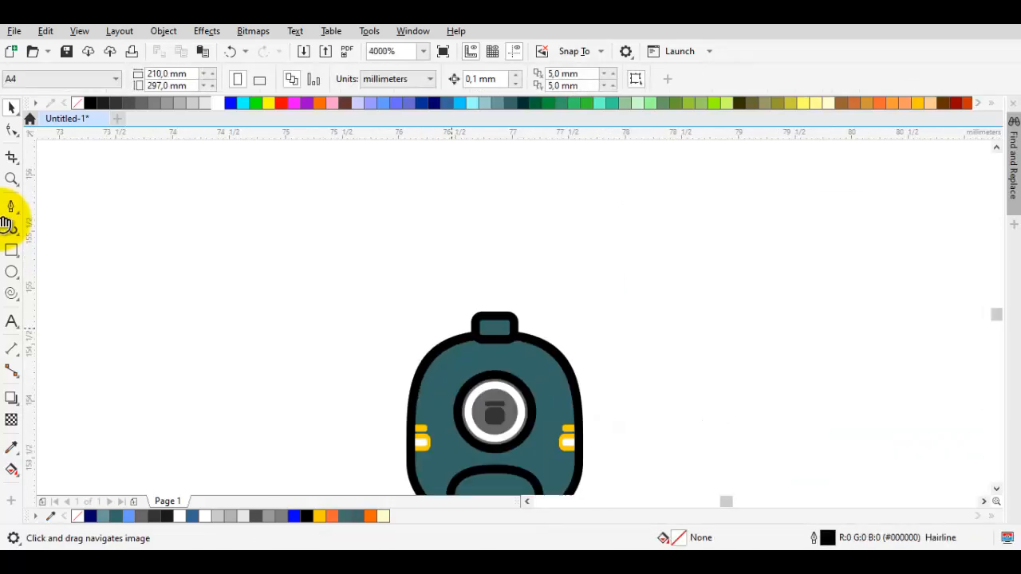
scroll(385, 302, "up", 1)
left_click(7, 227)
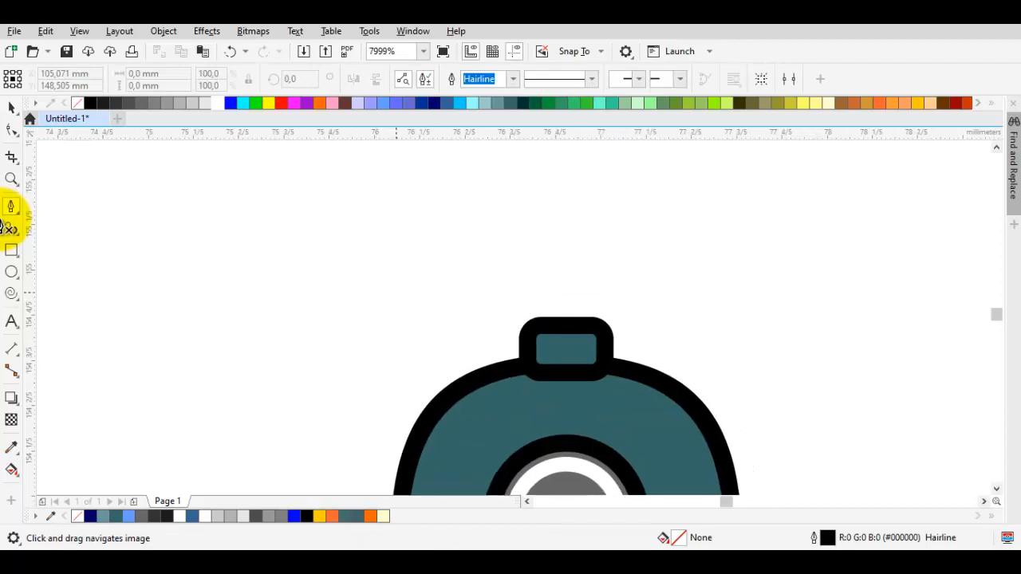
left_click_drag(390, 291, 397, 299)
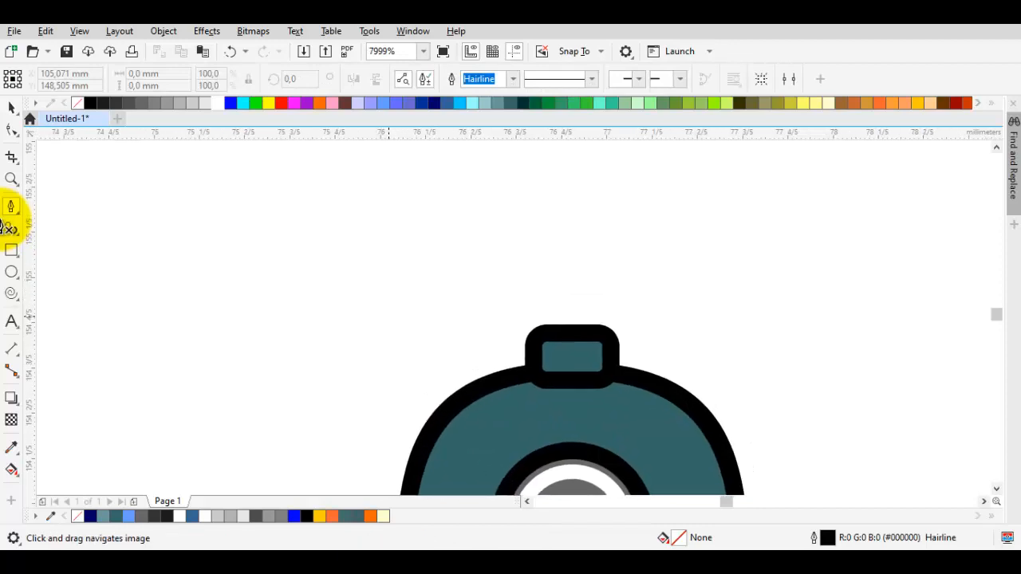
left_click(12, 250)
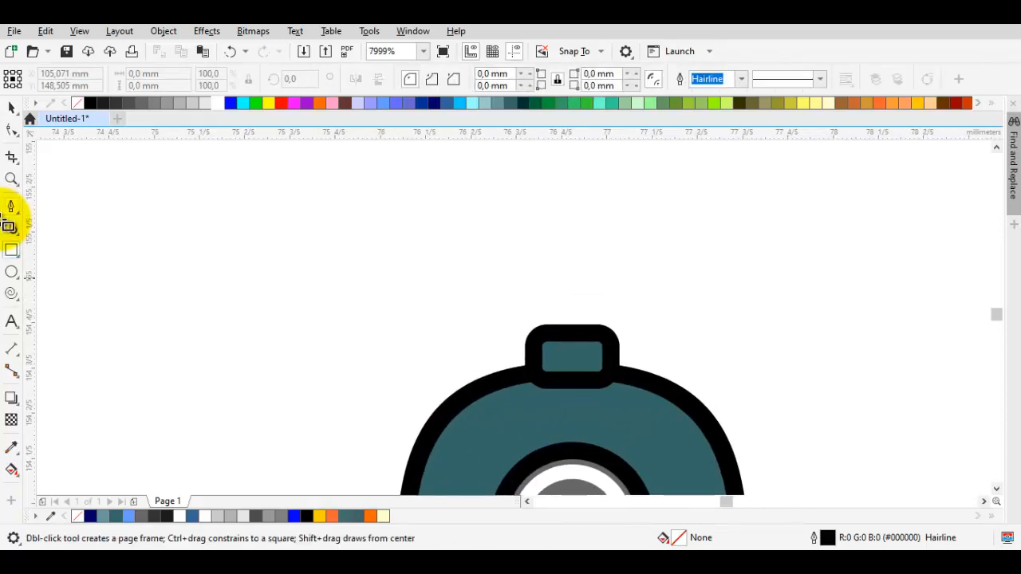
left_click_drag(315, 279, 400, 298)
left_click(12, 129)
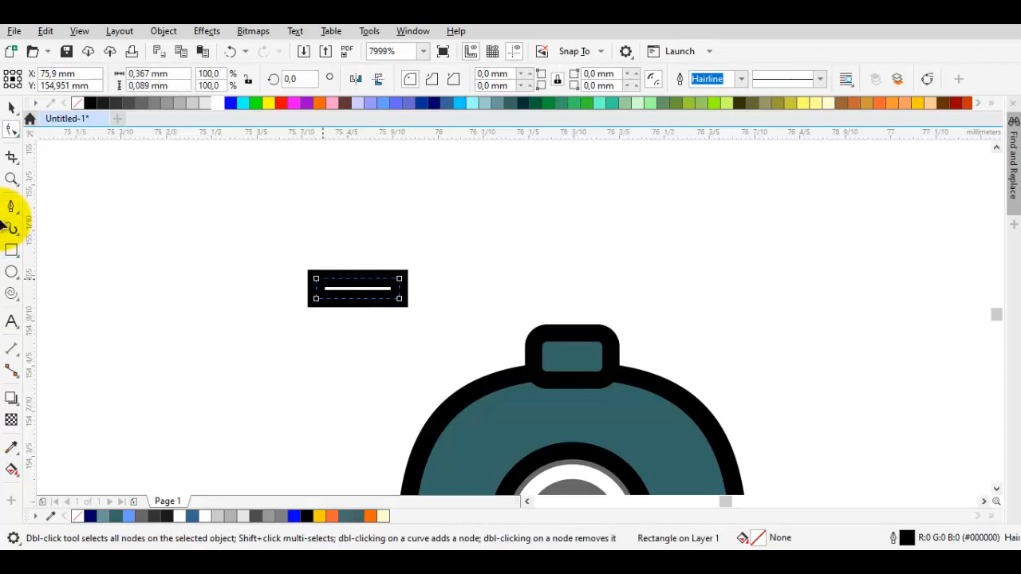
scroll(322, 277, "up", 1)
left_click_drag(310, 278, 329, 277)
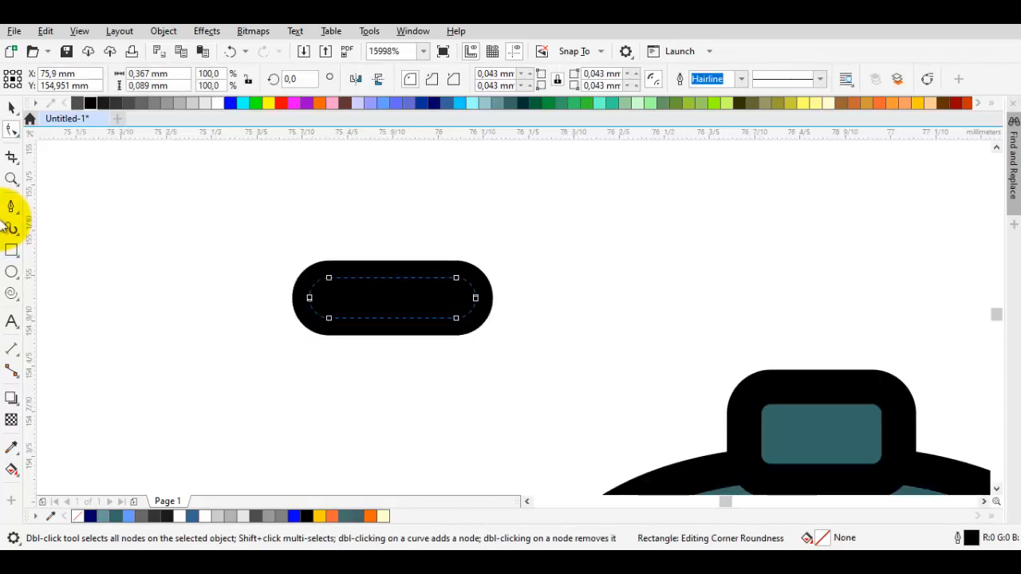
Fill the capsule with black, remove its outline, move it farther from the body and increase its height to about 0.11 mm.
left_click(90, 103)
right_click(77, 103)
key("space")
left_click_drag(393, 273, 362, 289)
scroll(363, 289, "down", 1)
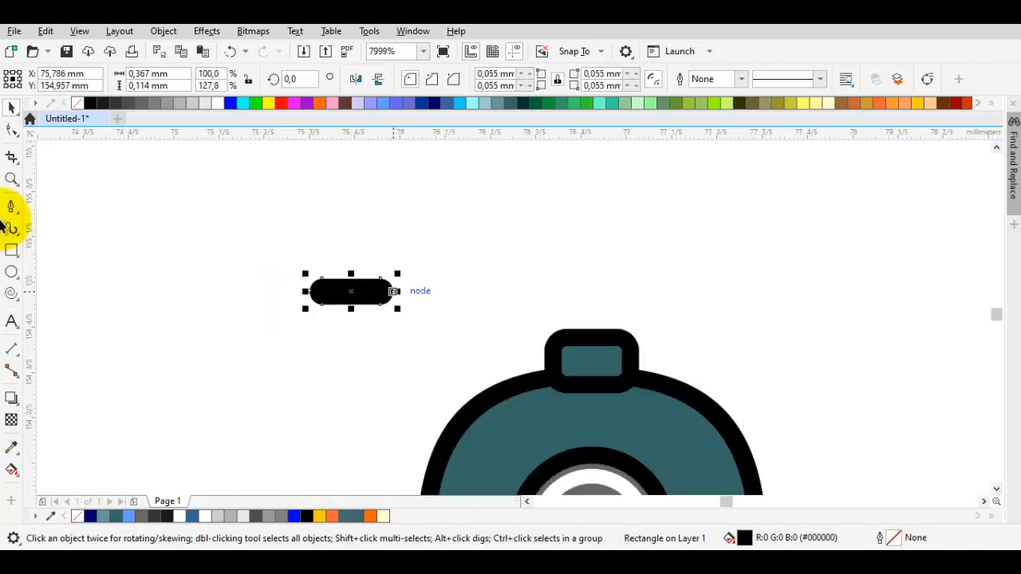
left_click(415, 291)
Draw a curved handlebar line about 1.06 mm wide from the middle of the black capsule into the teal top piece.
scroll(400, 291, "up", 1)
left_click(11, 207)
left_click_drag(301, 293, 385, 293)
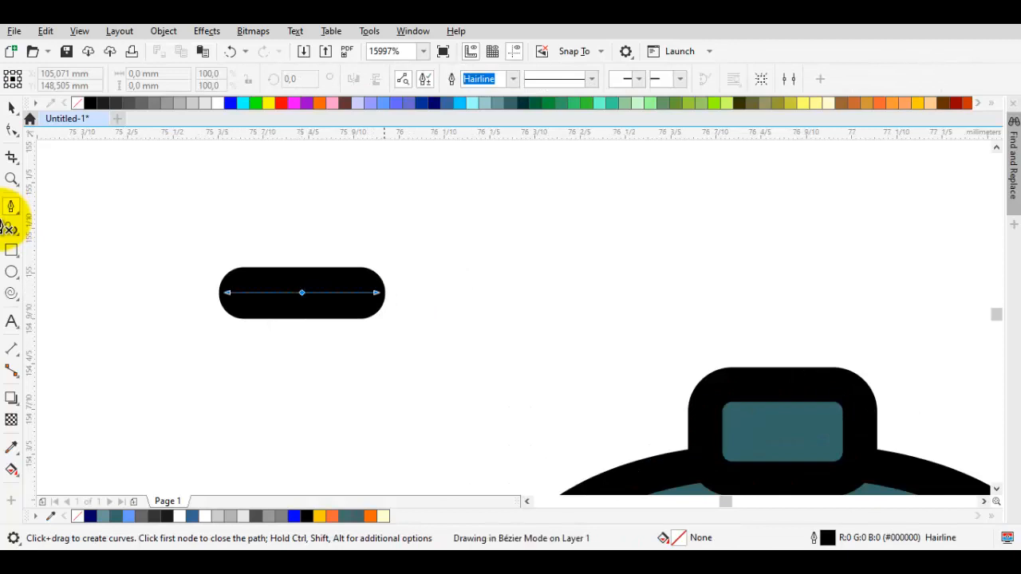
left_click_drag(539, 305, 564, 321)
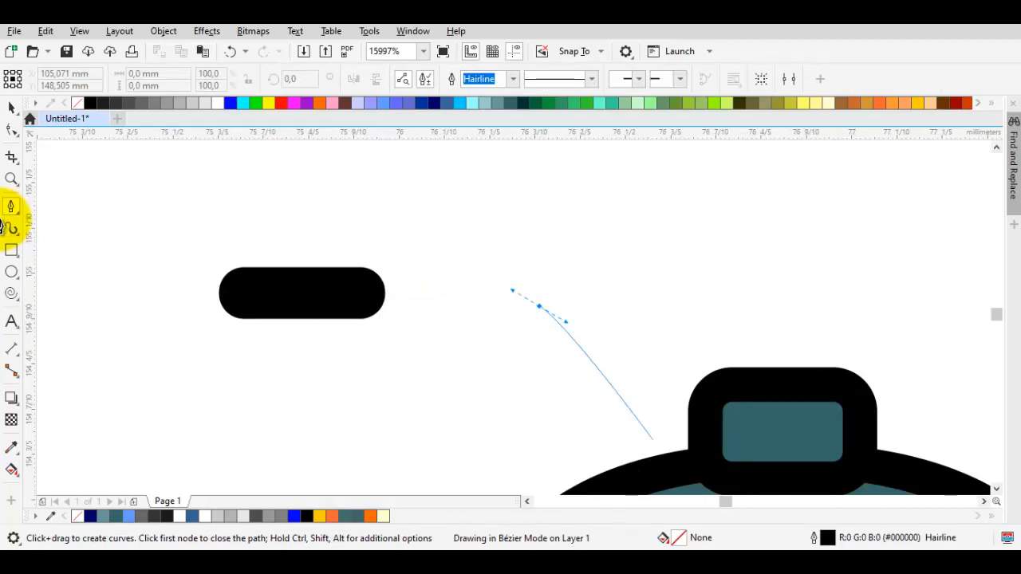
left_click_drag(781, 441, 952, 442)
key("space")
scroll(674, 362, "down", 1)
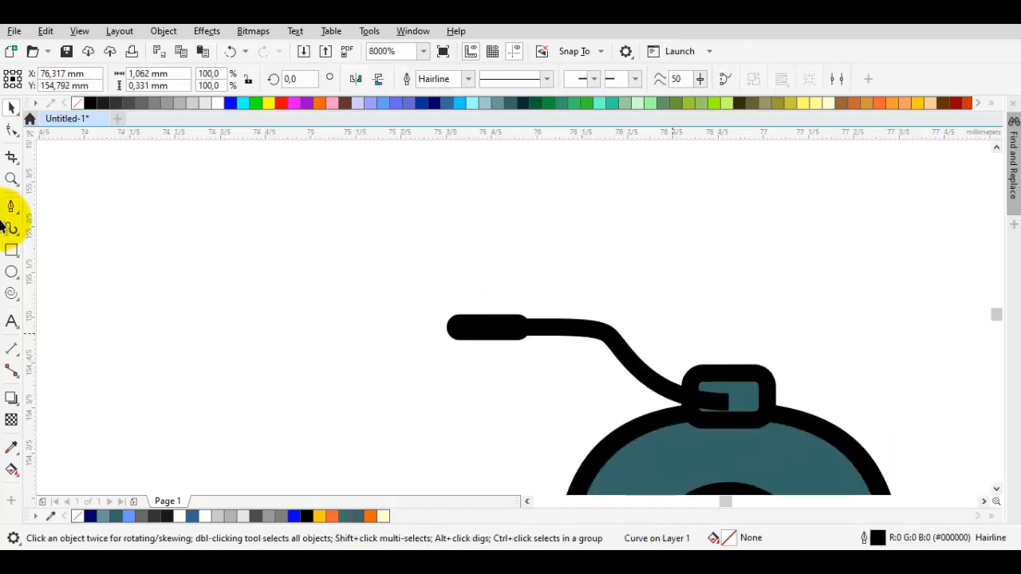
Enlarge the black capsule grip at the end of the handlebar so it is longer and thicker.
left_click(673, 333)
scroll(508, 320, "up", 1)
left_click(506, 324)
scroll(468, 309, "up", 1)
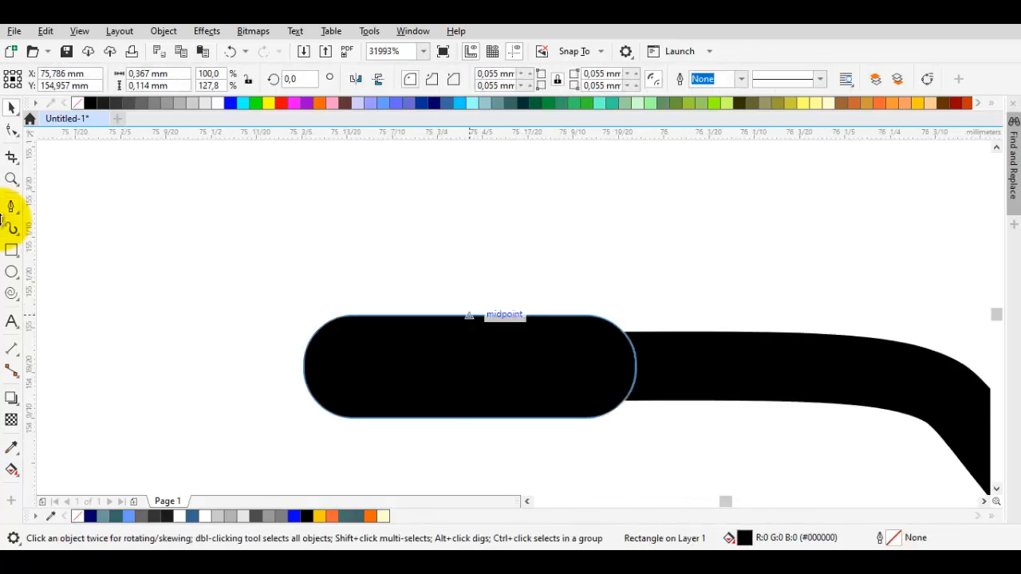
left_click(636, 366)
left_click_drag(636, 365, 734, 365)
left_click(230, 279)
scroll(230, 279, "down", 1)
Draw a square about 0.21 mm in size over the handlebar next to the grip and round its corners.
left_click(553, 316)
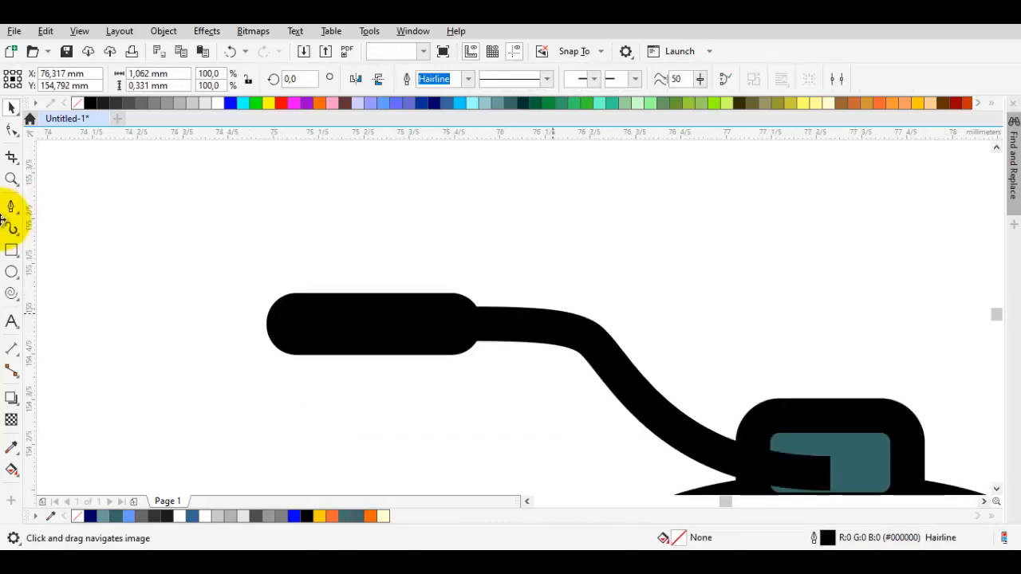
scroll(553, 315, "down", 1)
scroll(483, 328, "up", 1)
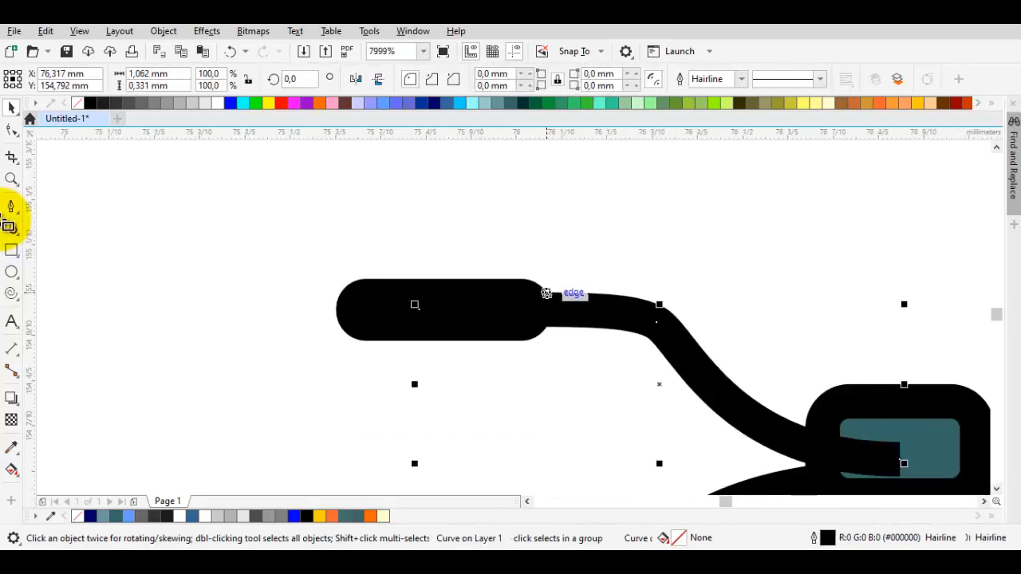
mouse_move(547, 293)
left_mouse_down()
mouse_move(603, 311)
mouse_move(641, 357)
left_mouse_up()
key("space")
key("F10")
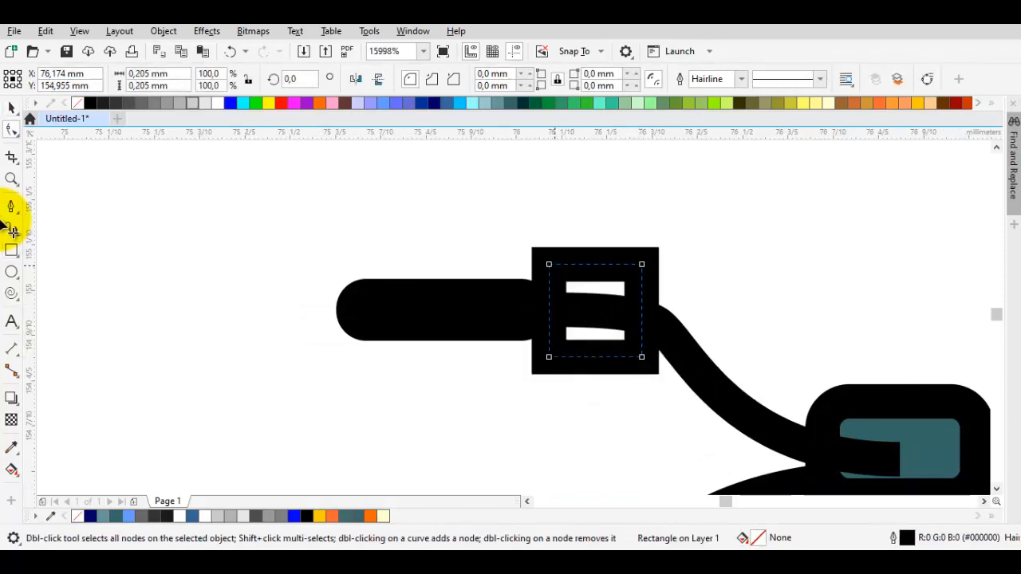
left_click_drag(548, 265, 580, 264)
Fill the rounded square on the handlebar with black and remove its outline.
scroll(614, 299, "up", 1)
key("i")
left_click(615, 298)
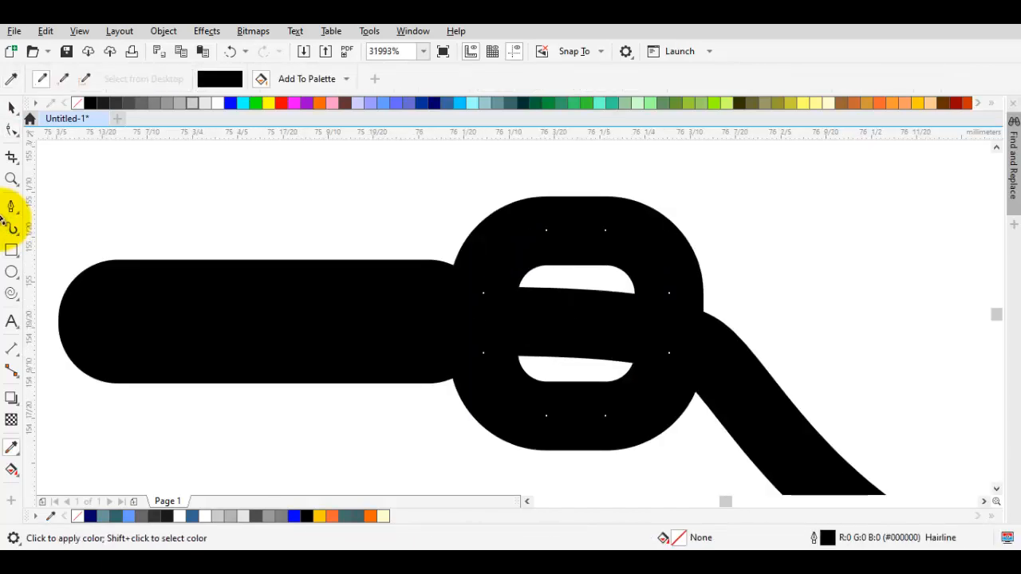
key("space")
key("space")
left_click(571, 302)
left_click(579, 282)
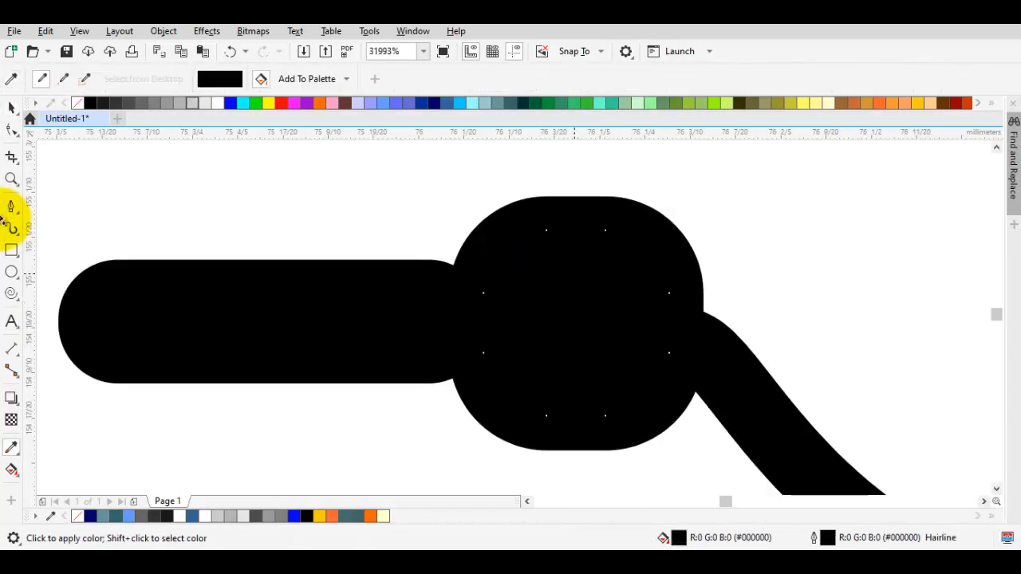
right_click(77, 103)
key("space")
Enlarge the black rounded square and position it on the handlebar right beside the grip.
left_click_drag(672, 225, 753, 192)
left_click_drag(643, 283, 477, 302)
left_click(848, 239)
scroll(638, 311, "down", 2)
scroll(586, 294, "up", 1)
scroll(587, 294, "down", 1)
scroll(476, 303, "down", 1)
scroll(469, 308, "up", 2)
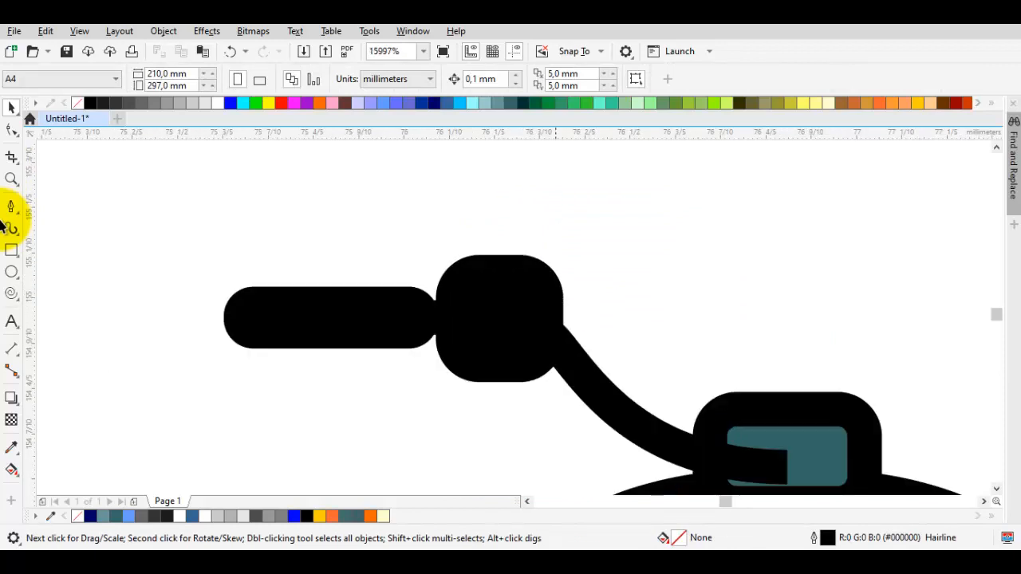
Thicken the handlebar grip while keeping it against the rounded square.
left_click(319, 296)
scroll(308, 297, "up", 1)
left_click_drag(355, 272, 369, 232)
left_click_drag(3, 226, 4, 220)
left_click_drag(354, 235, 367, 256)
left_click(429, 223)
scroll(785, 335, "down", 2)
left_click_drag(785, 337, 506, 276)
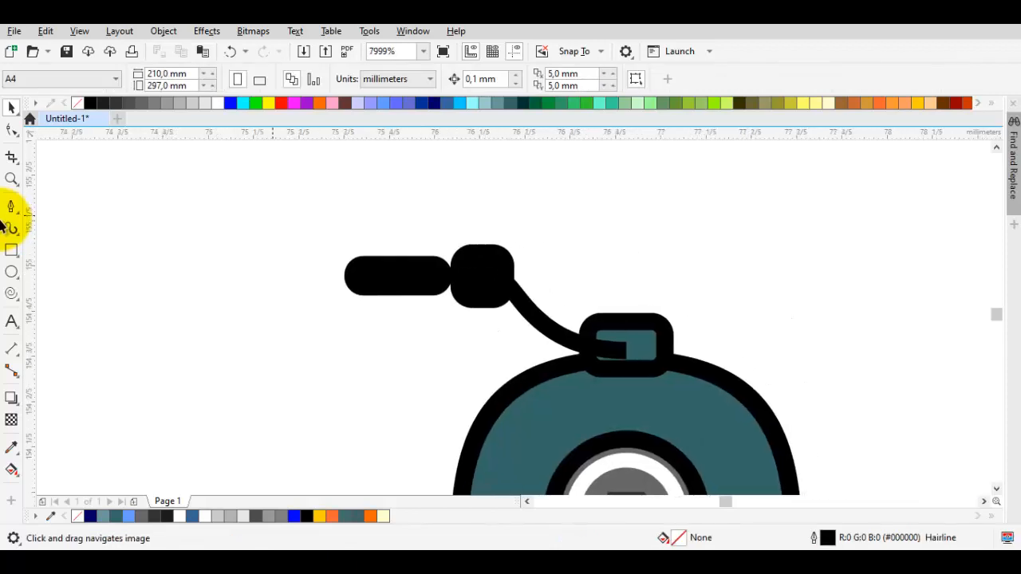
Convert the curved handlebar line's outline into an object.
left_click(575, 275)
left_click(551, 320)
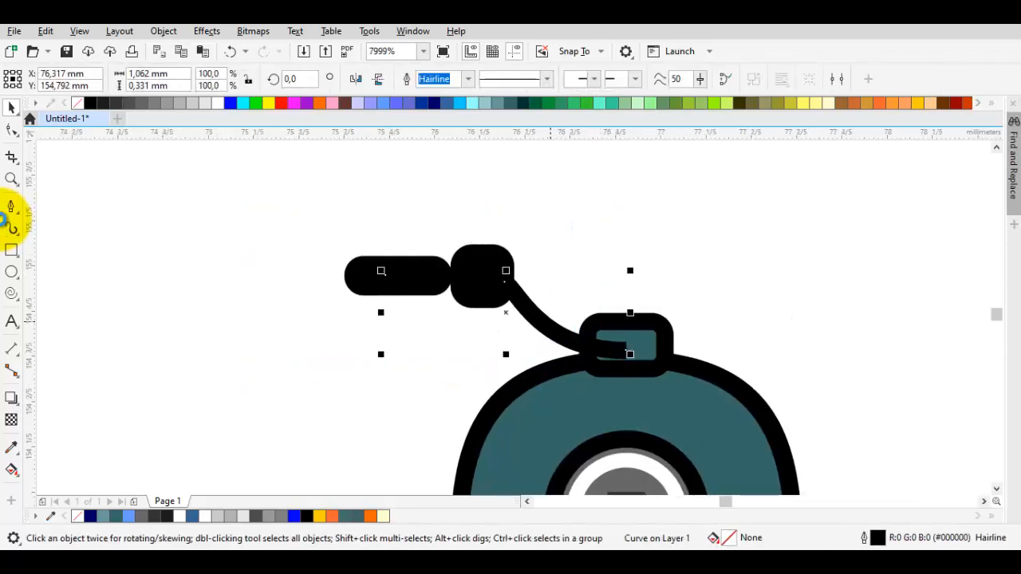
key("ctrl+shift+q")
left_click(536, 259)
left_click_drag(514, 266, 475, 291)
Draw a bent two-segment mirror stem rising from the black rounded square, about 0.37 mm wide and 0.61 mm high.
scroll(503, 300, "down", 1)
scroll(485, 303, "down", 1)
scroll(502, 313, "up", 1)
left_click(9, 208)
scroll(474, 291, "up", 1)
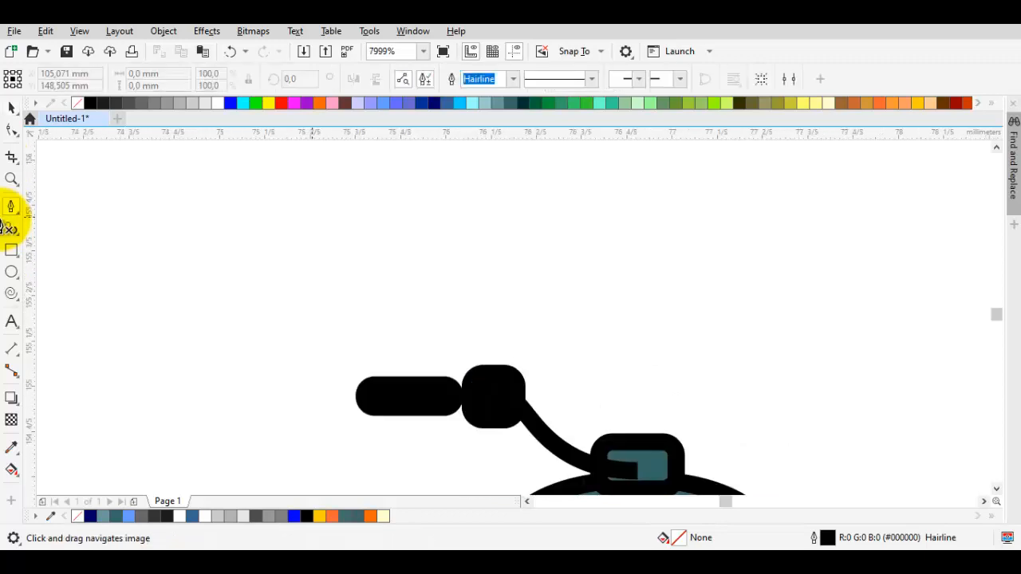
left_click(10, 208)
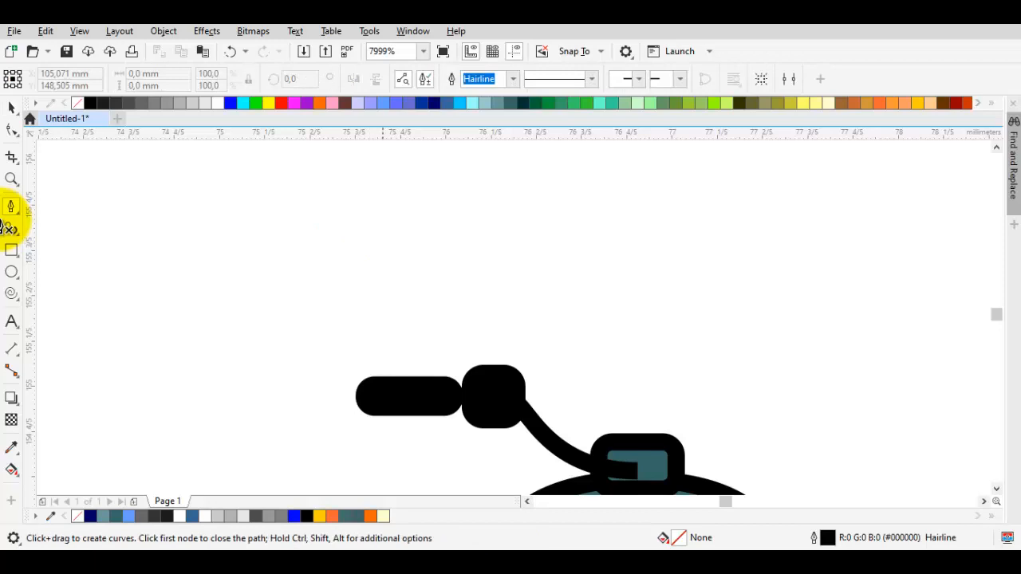
left_click(481, 304)
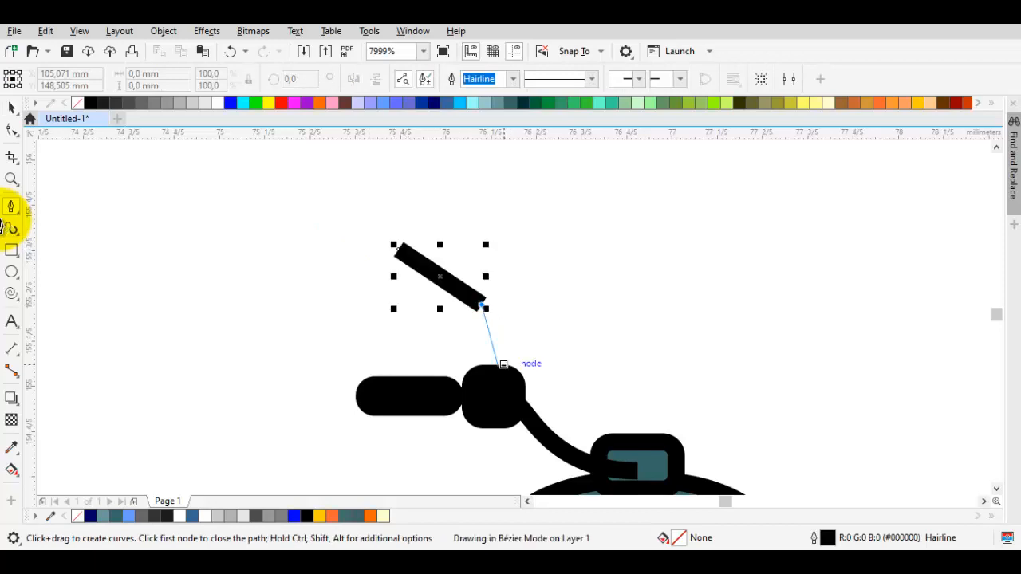
key("space")
scroll(484, 321, "up", 1)
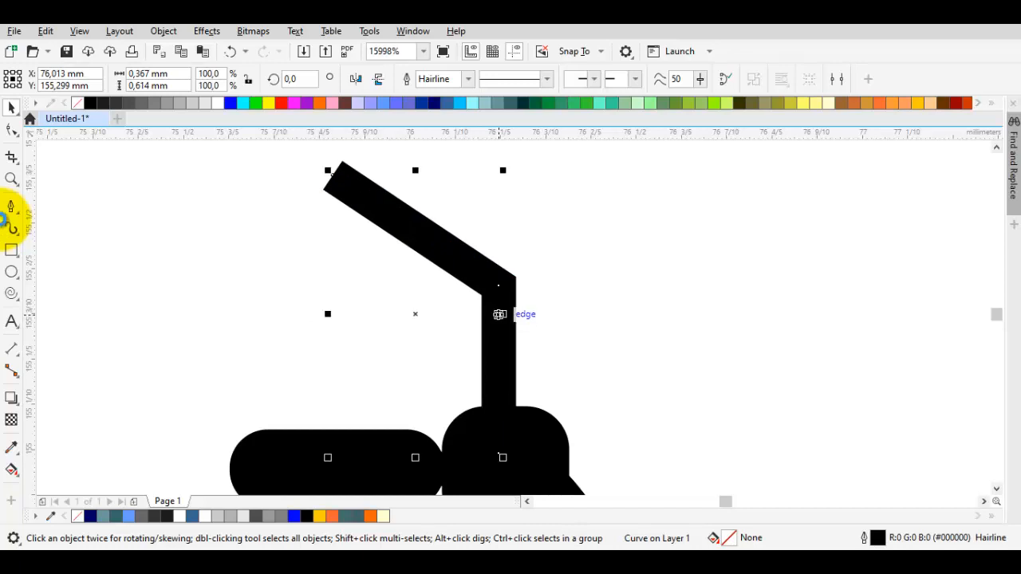
Try to widen the base of the mirror stem by moving its lower outer corner node outward.
key("F10")
left_click_drag(516, 454, 548, 453)
left_click(604, 392)
scroll(604, 391, "down", 1)
key("space")
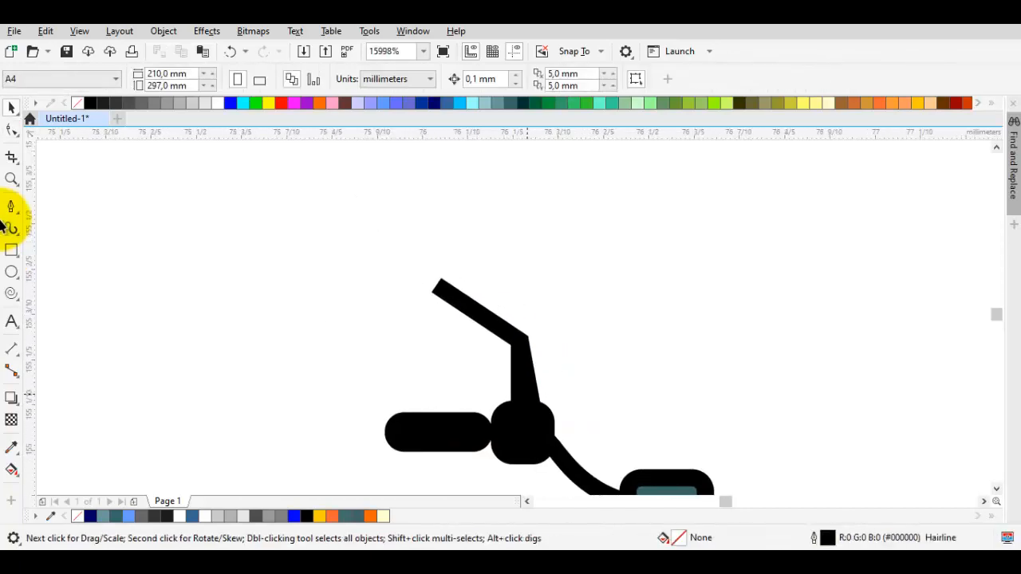
Undo the widening of the mirror stem's base.
scroll(527, 394, "up", 2)
left_click(528, 395)
key("ctrl+z")
scroll(586, 384, "down", 2)
key("Escape")
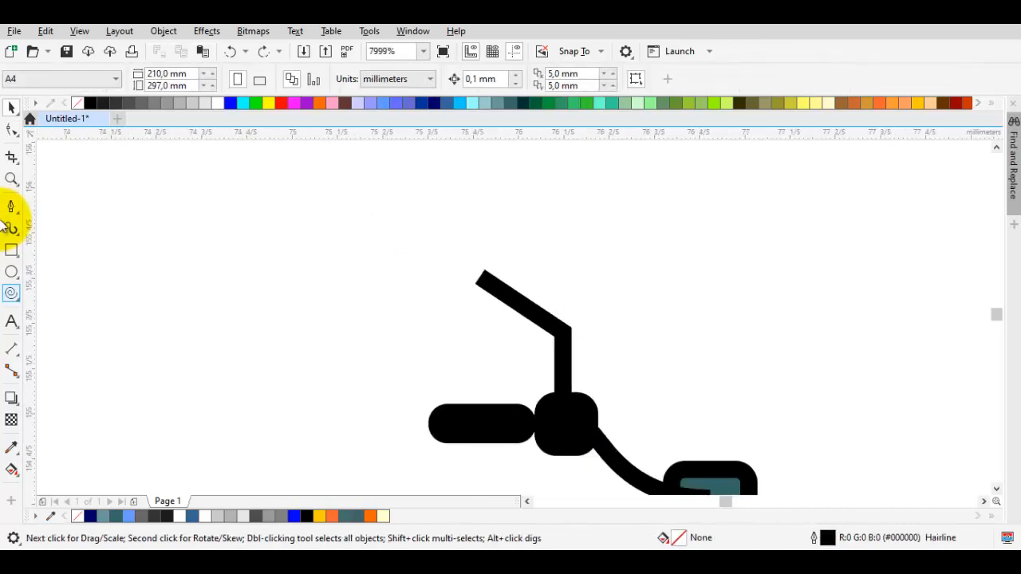
Draw a circle about 0.43 mm in diameter centred on the upper end of the mirror stem.
left_click(11, 251)
left_click(11, 272)
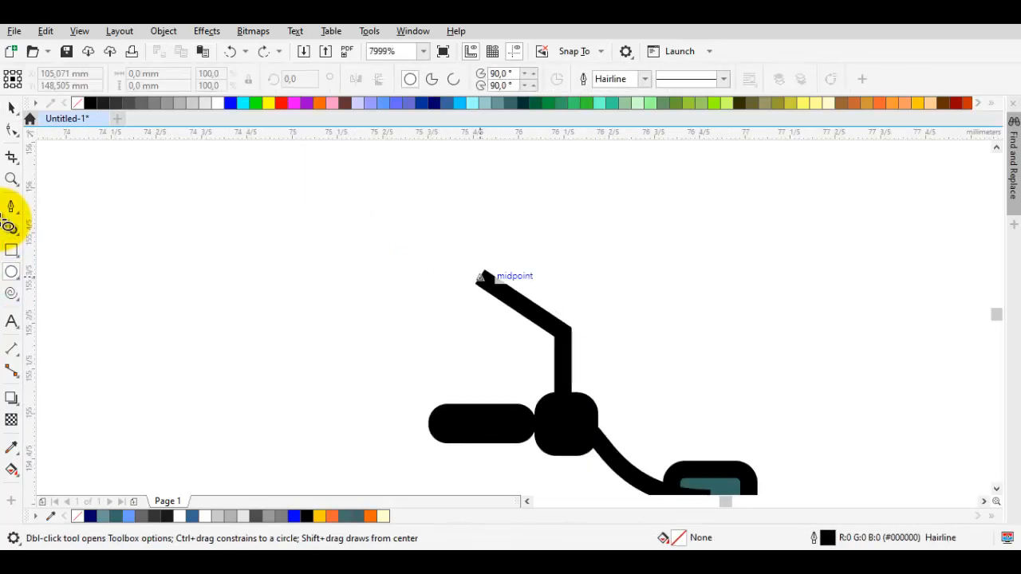
left_click_drag(479, 277, 526, 326)
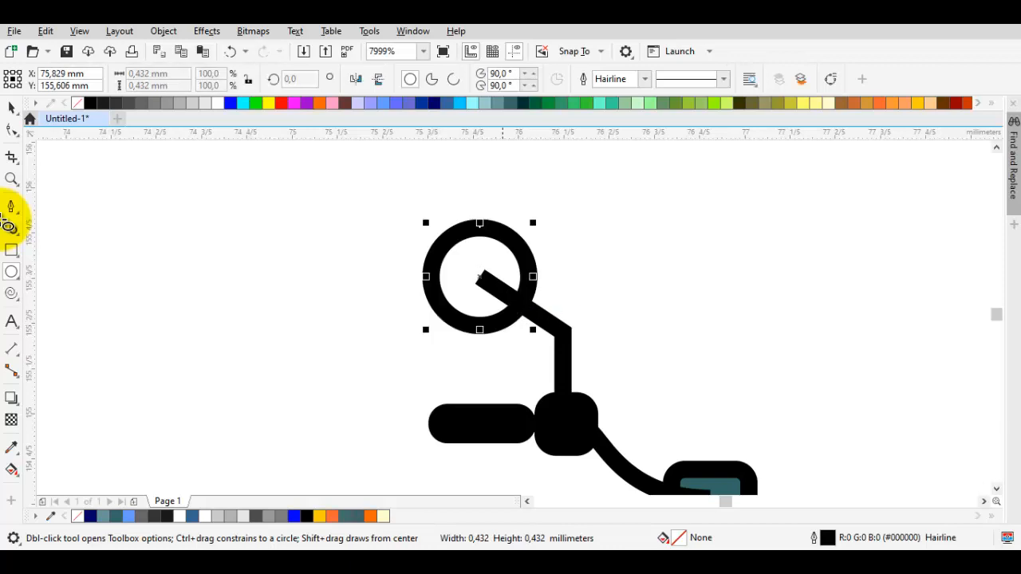
Fill the mirror circle with black and convert its outline into a separate object.
scroll(497, 272, "up", 1)
key("ctrl+shift+e")
left_click(559, 266)
left_click(502, 253)
key("space")
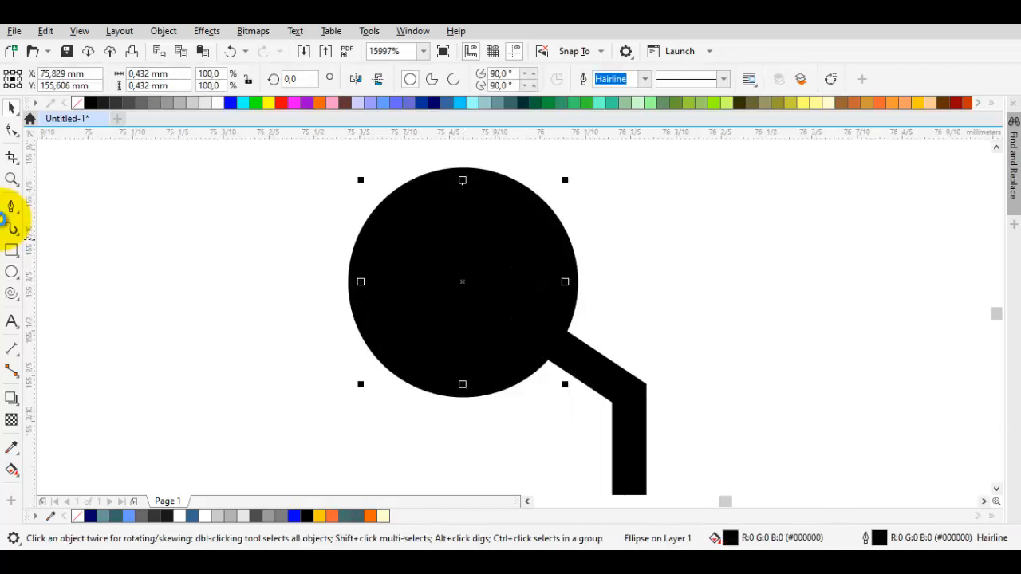
key("ctrl+shift+q")
scroll(467, 238, "down", 1)
left_click(543, 241)
Scale the mirror circle and its outline object down together to 82% about their centre.
scroll(511, 245, "down", 2)
scroll(526, 255, "up", 1)
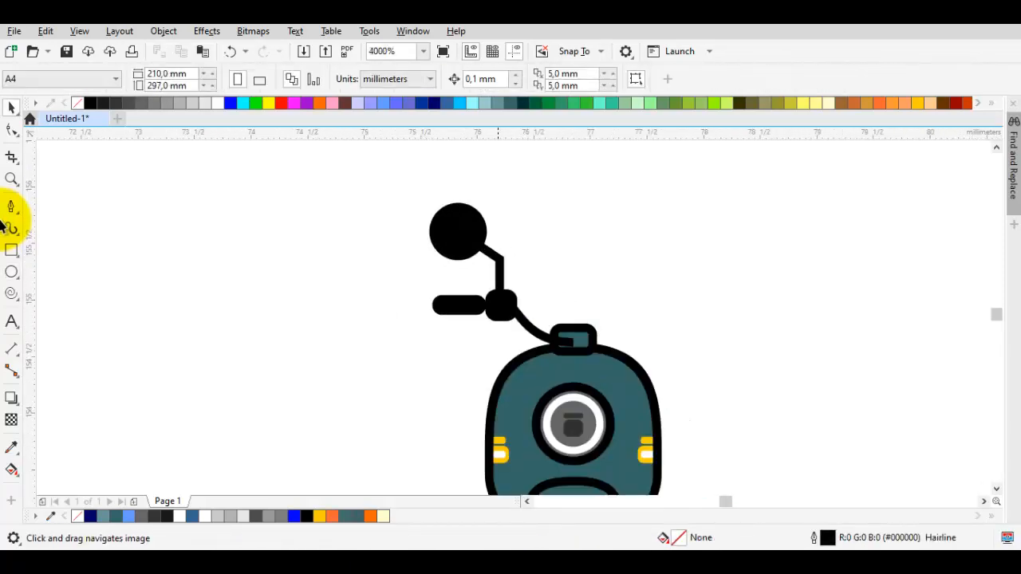
left_click_drag(498, 241, 506, 276)
key("space")
key("shift+F2")
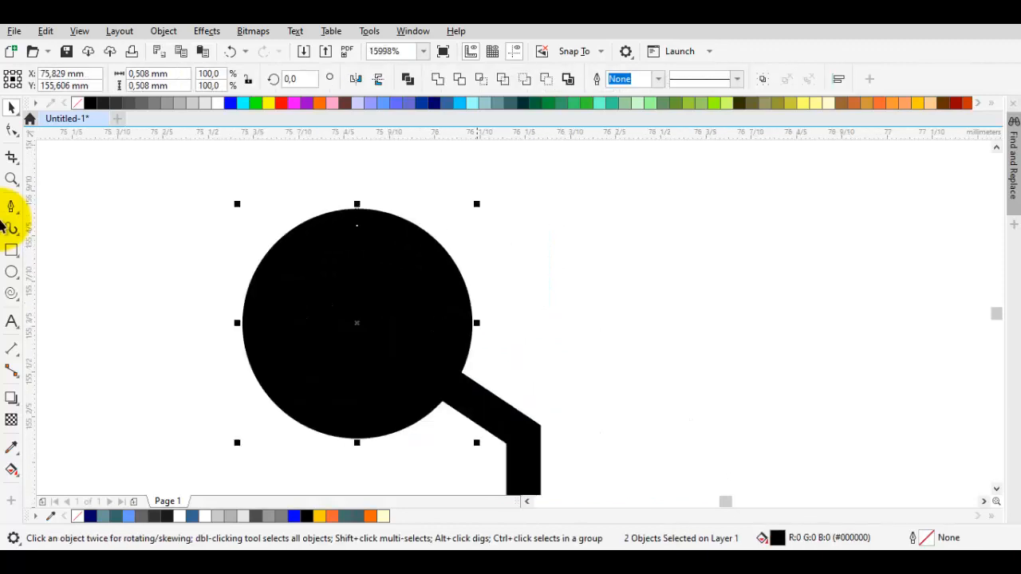
left_click_drag(478, 203, 456, 224)
scroll(510, 293, "down", 2)
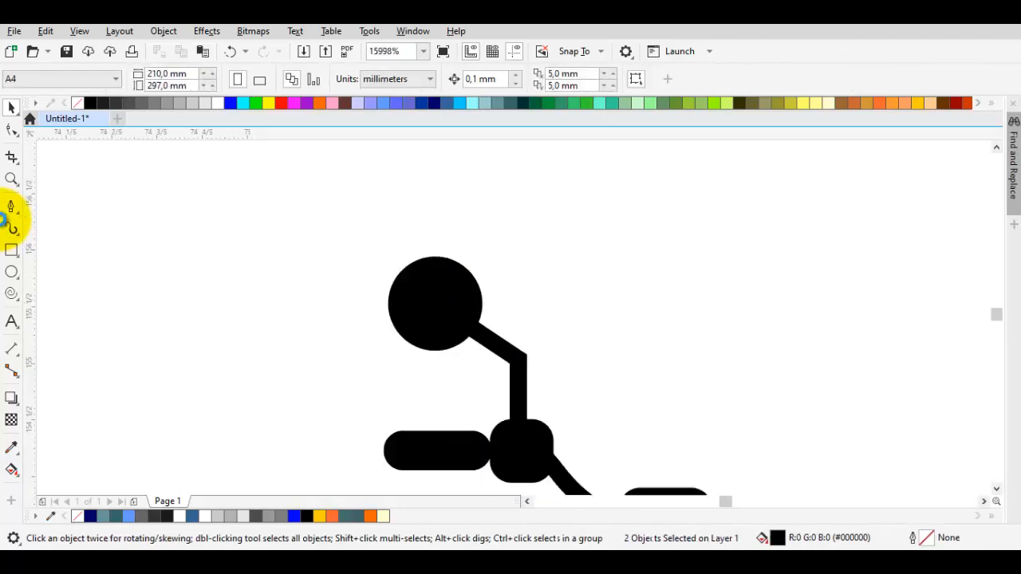
Group the mirror circle with its outline object and move the group along the stem closer to the bend.
key("shift+F2")
key("space")
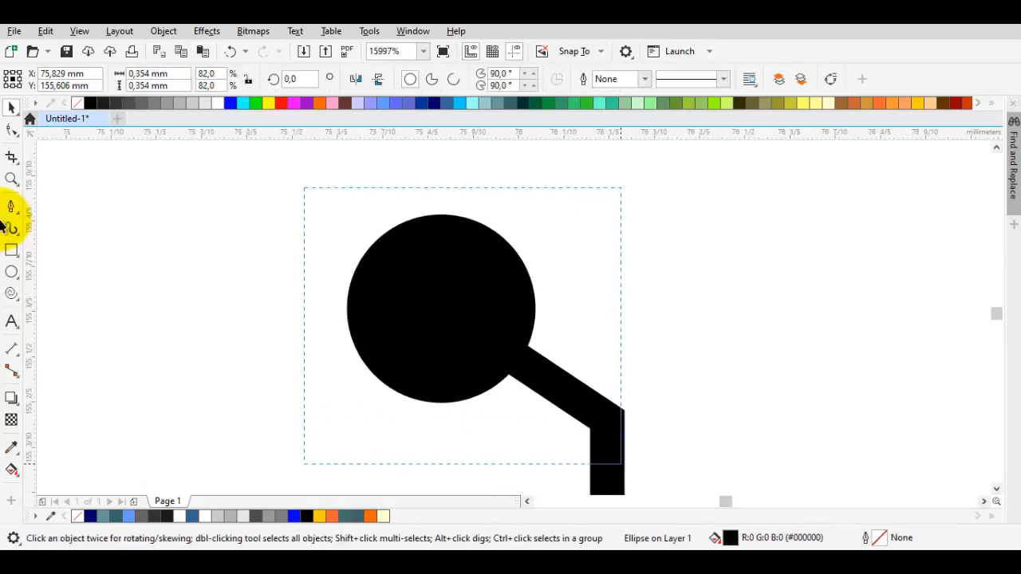
key("Escape")
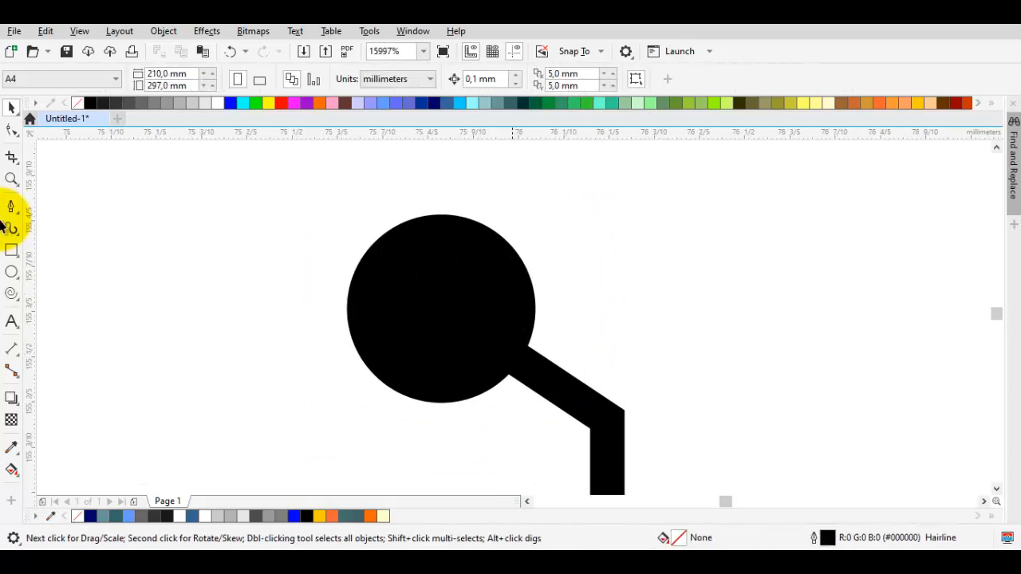
left_click_drag(512, 304, 538, 332)
left_click(616, 332)
scroll(616, 331, "down", 1)
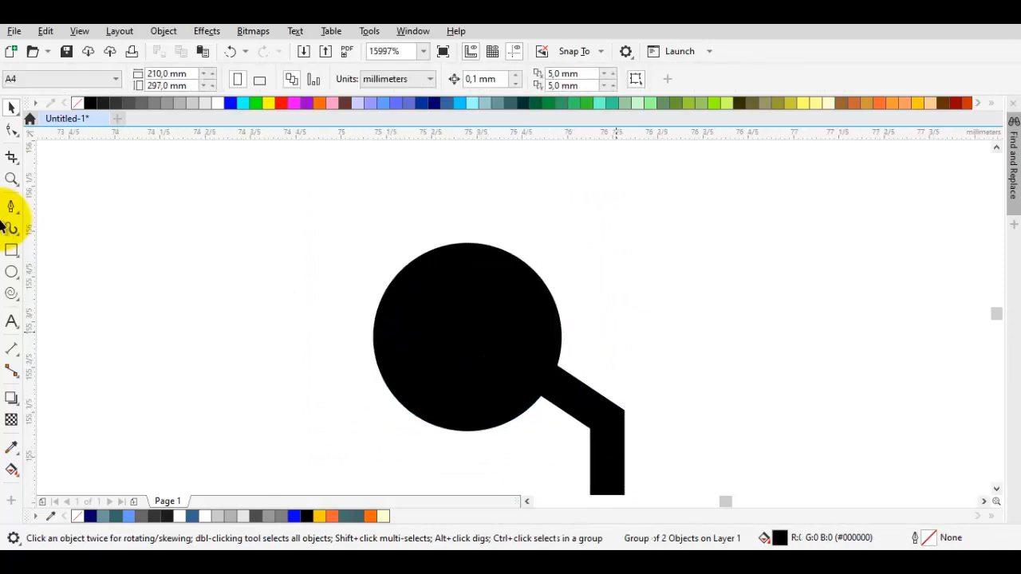
scroll(445, 295, "down", 2)
scroll(440, 296, "up", 1)
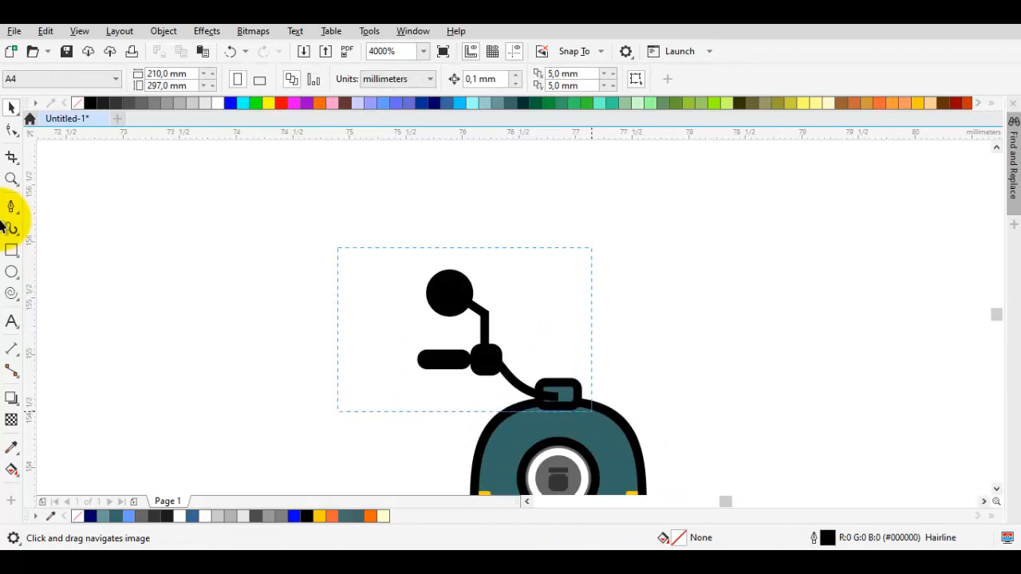
Create a horizontally mirrored copy of the handlebar, joint, grip and mirror, and place it on the opposite side of the cap.
left_click_drag(337, 247, 578, 420)
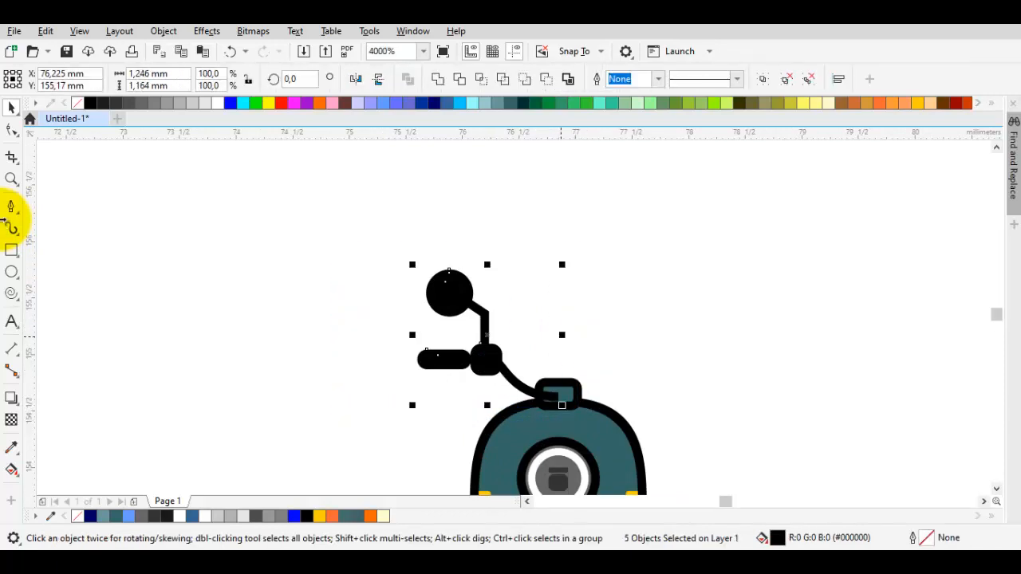
left_click_drag(561, 335, 424, 336)
right_click(425, 336)
scroll(412, 397, "up", 2)
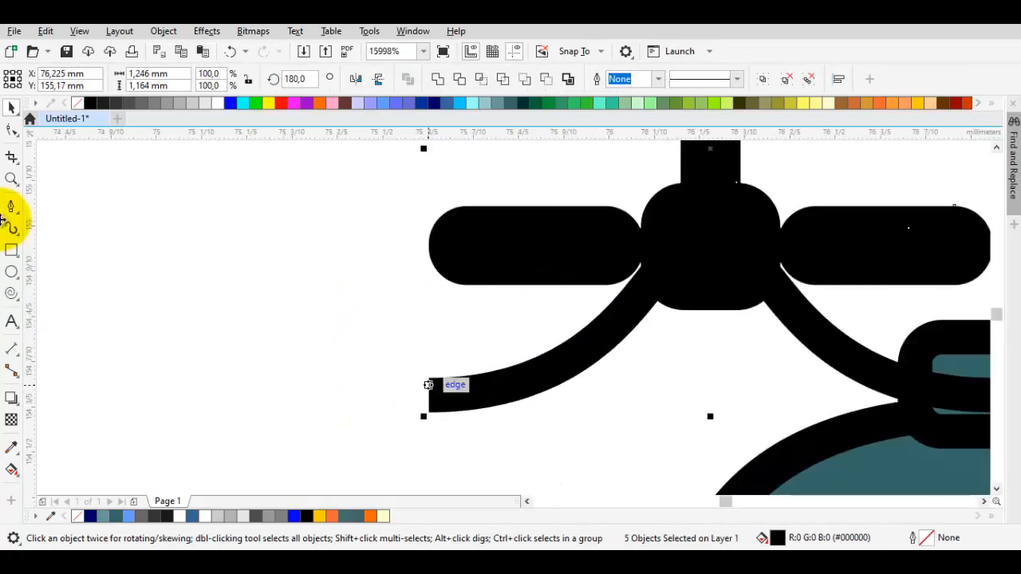
left_click_drag(428, 385, 829, 358)
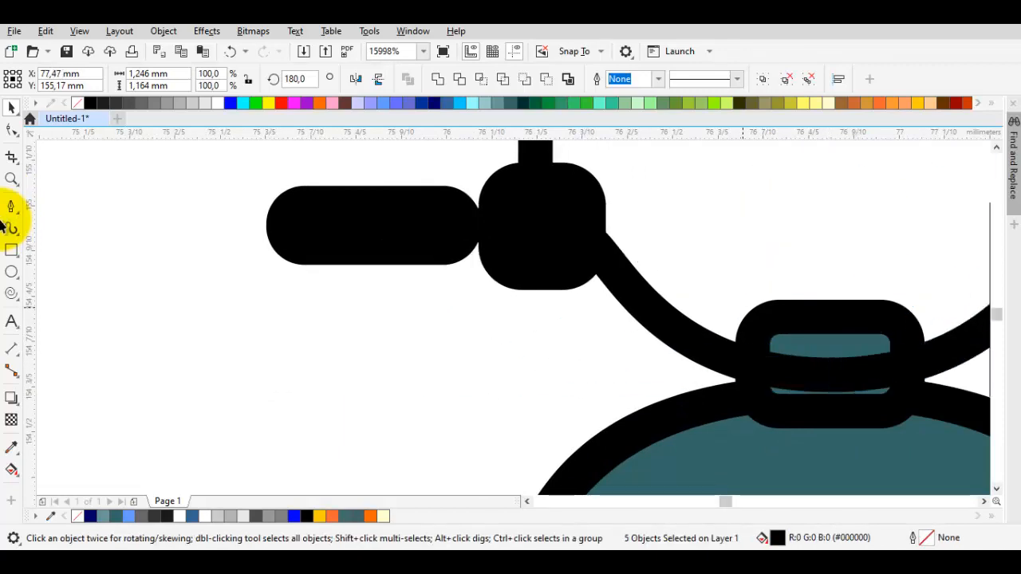
Bring the top cap and its black outline to the front of the handlebars.
left_click_drag(977, 454, 976, 454)
key("shift+Page_Up")
scroll(884, 378, "down", 2)
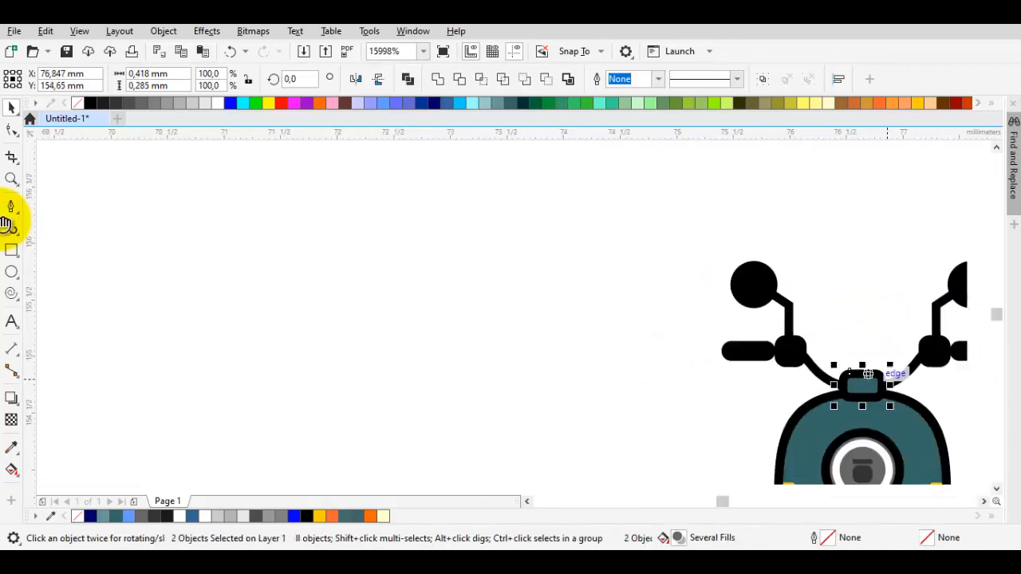
left_click_drag(887, 375, 676, 236)
left_click(767, 334)
Fill the top cap, the main body and the front fender with green #33CC99.
scroll(767, 333, "up", 1)
scroll(767, 334, "down", 1)
scroll(574, 224, "up", 1)
left_click_drag(574, 226, 532, 196)
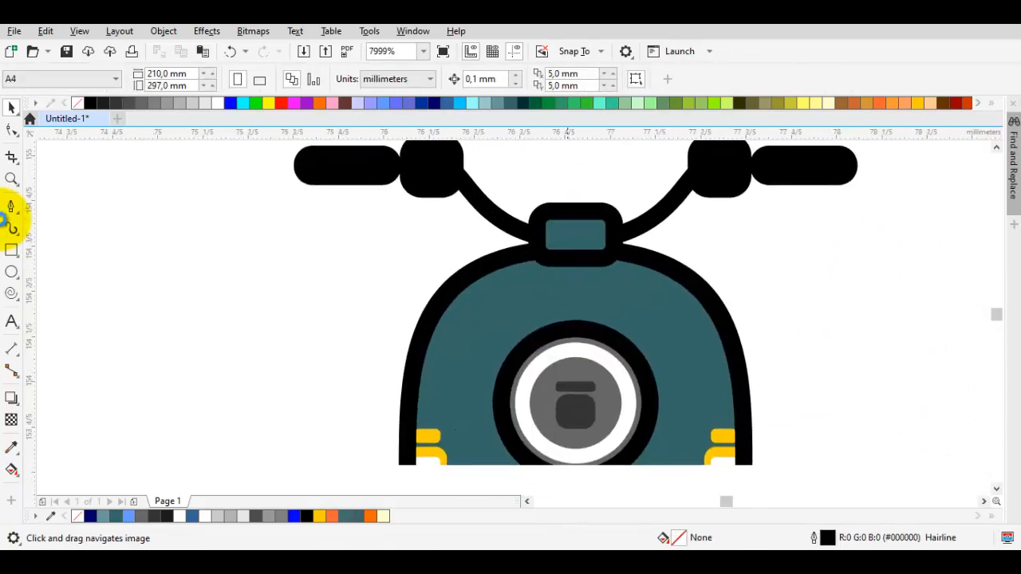
left_click(578, 236)
left_click(643, 302, "shift")
scroll(644, 351, "down", 1)
left_click_drag(644, 359, 631, 219)
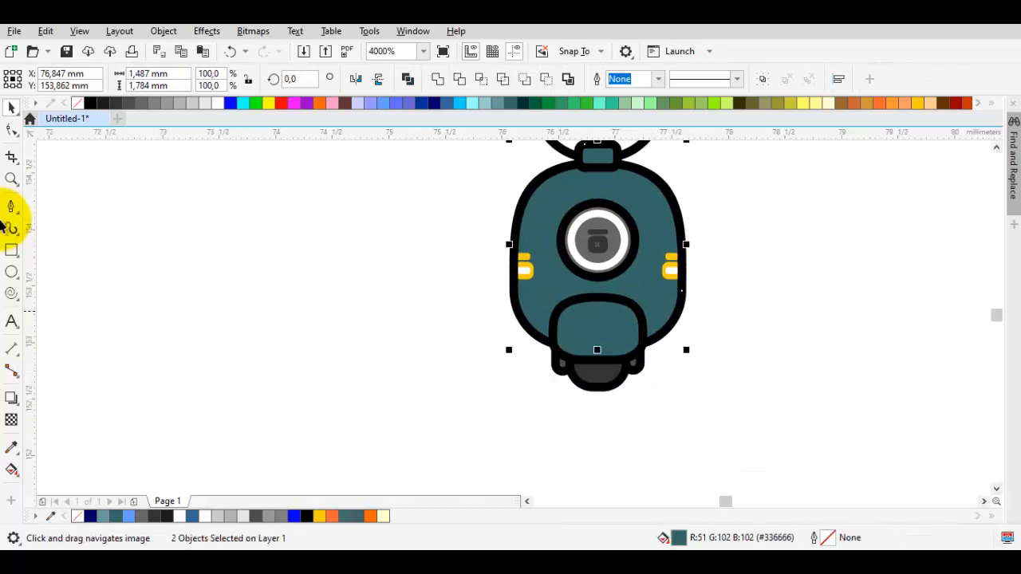
left_click(595, 331, "shift")
left_click(727, 103)
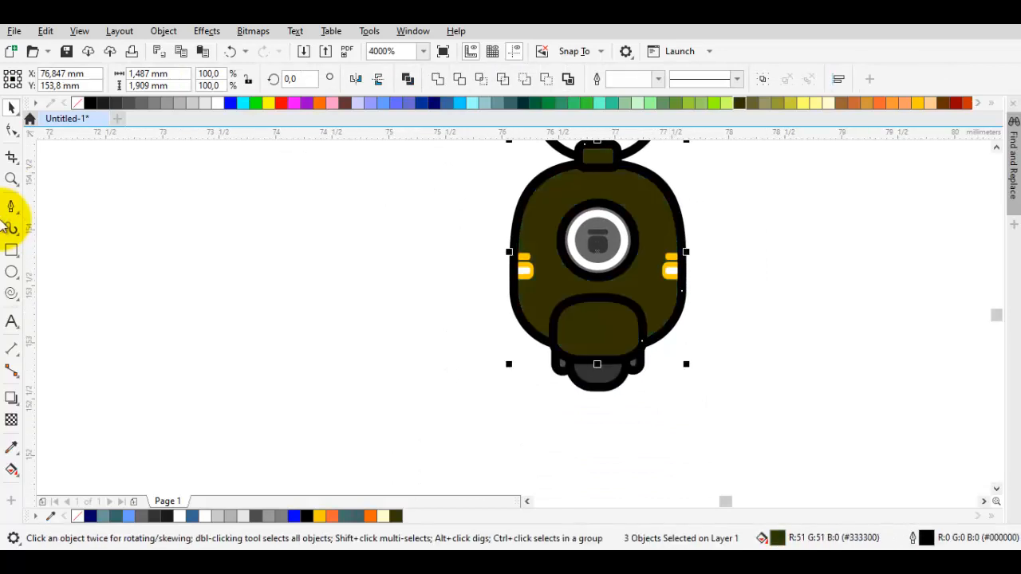
left_click(613, 103)
left_click(511, 171)
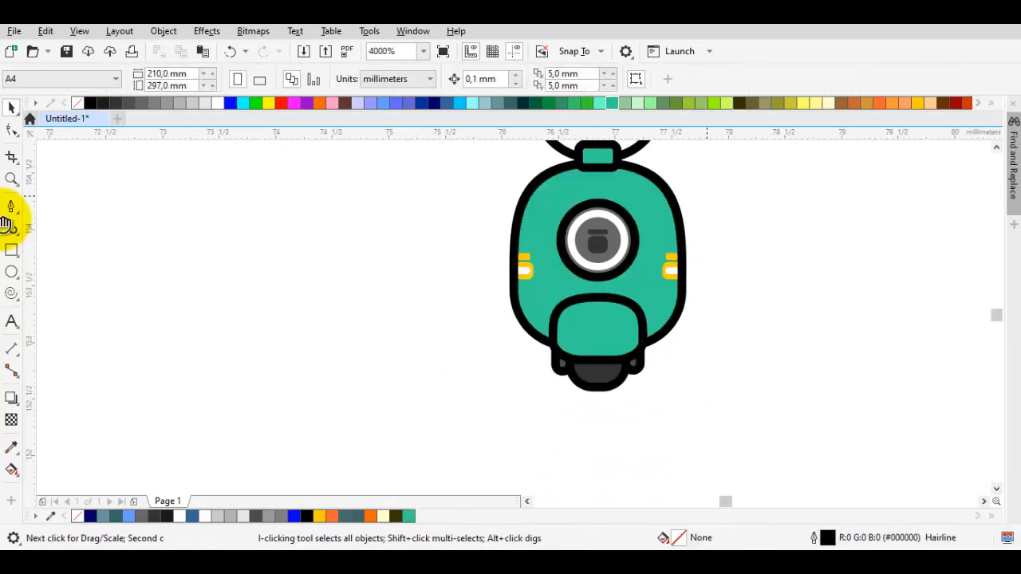
Duplicate the cap's green rectangle as a strip 0.107 mm high along its lower edge, undoing any accidental move of the original.
left_click_drag(586, 142, 531, 271)
scroll(531, 271, "up", 2)
left_click_drag(592, 317, 528, 286)
scroll(528, 287, "down", 2)
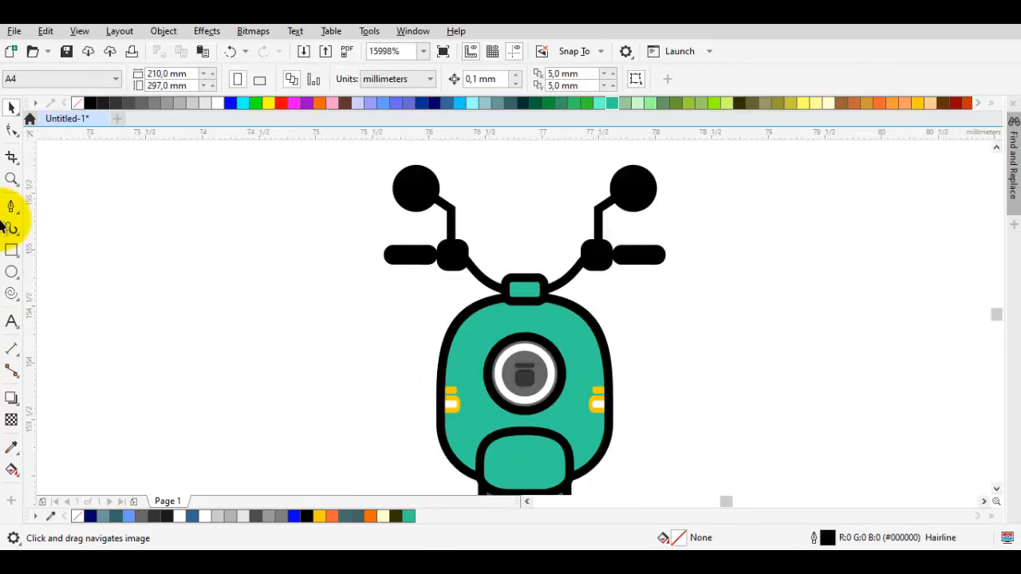
scroll(523, 271, "up", 2)
scroll(558, 335, "up", 1)
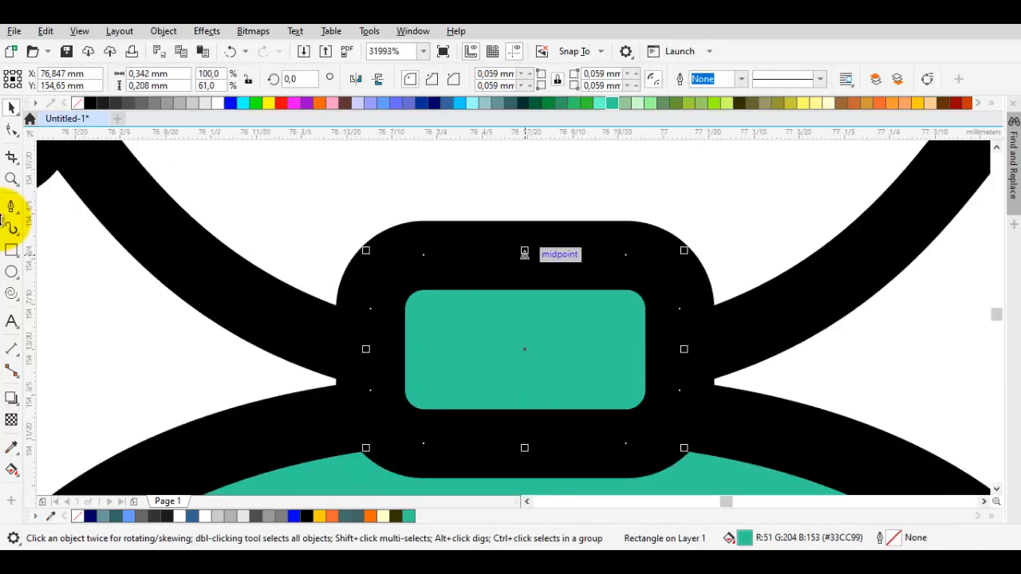
left_click_drag(525, 253, 528, 346)
right_click(527, 345)
left_click_drag(528, 311, 621, 269)
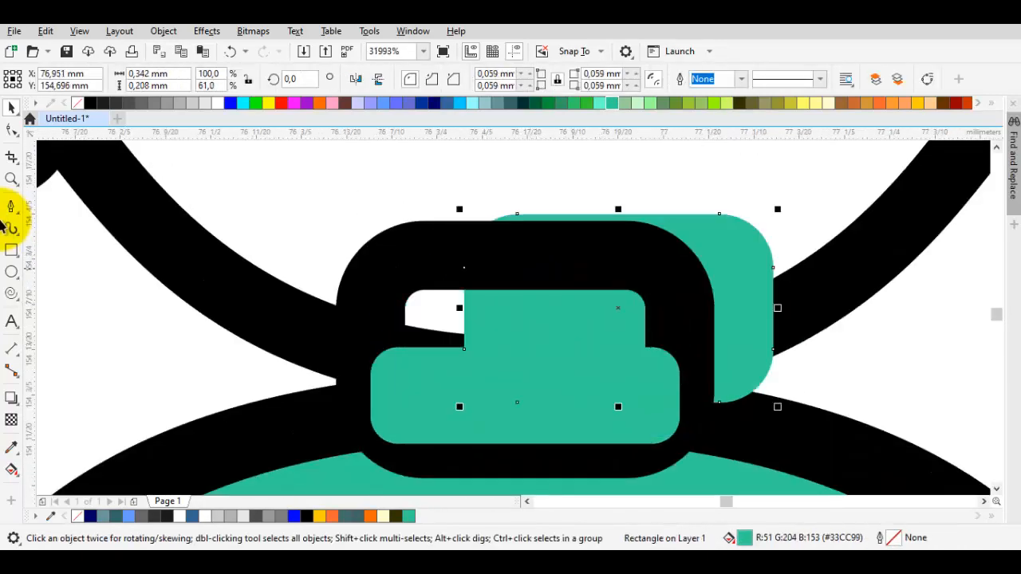
key("ctrl+z")
Fill the lower cap strip with white and order it behind the cap's black outline.
left_click(218, 103)
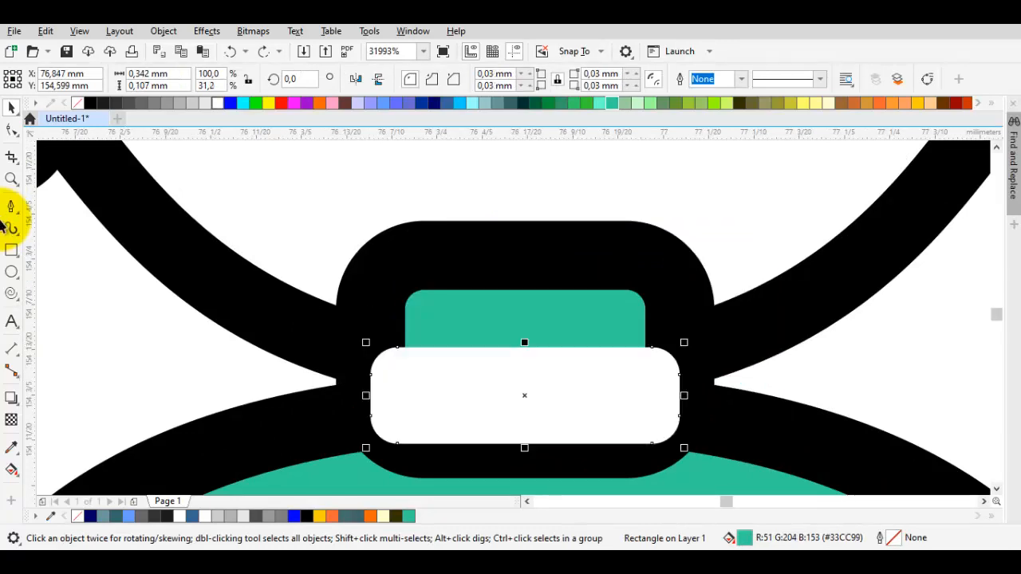
right_click(531, 383)
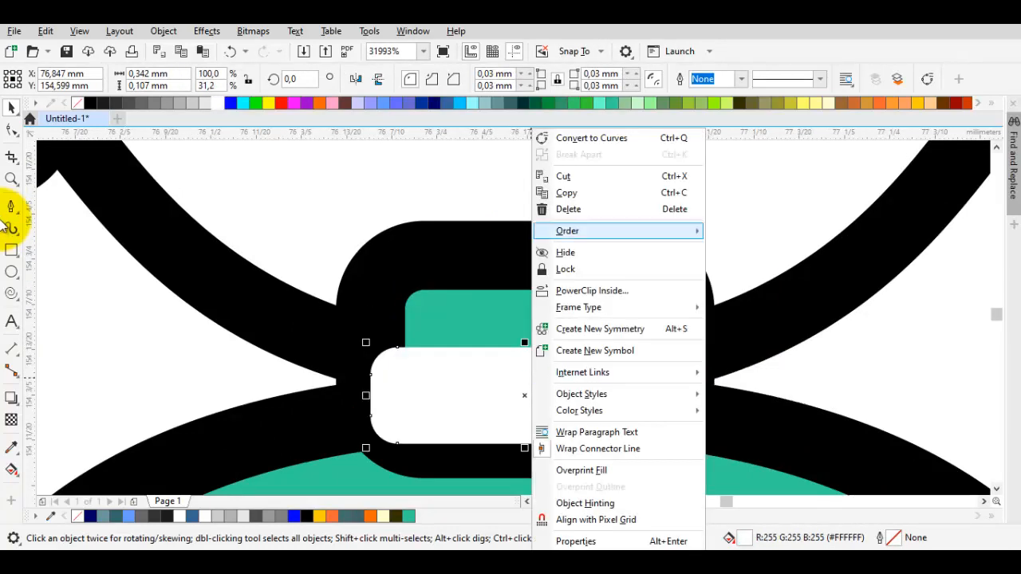
mouse_move(567, 231)
left_click(753, 342)
left_click(556, 314)
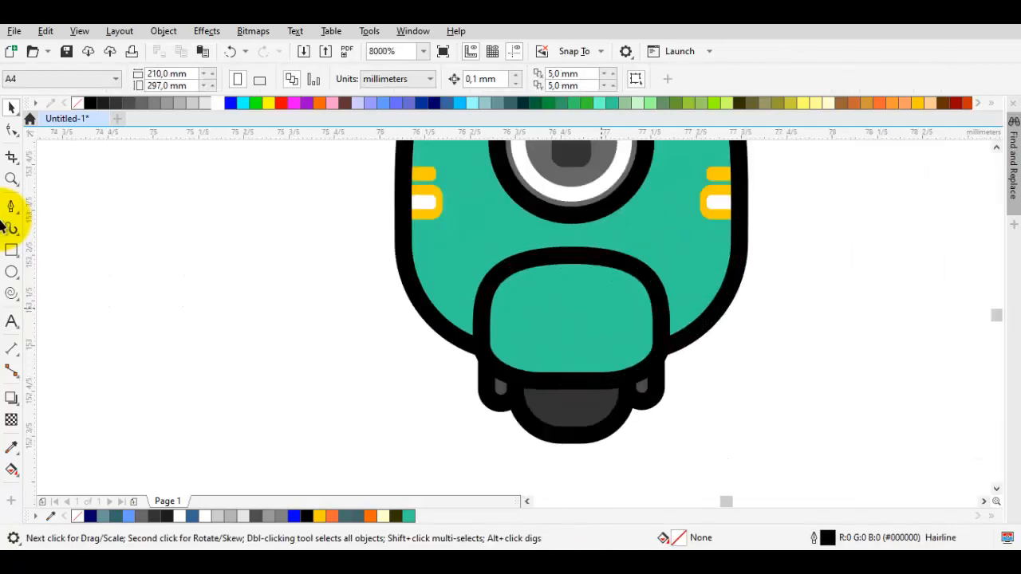
Select all objects of the scooter and convert them to curves.
scroll(602, 308, "down", 1)
left_click_drag(602, 308, 584, 352)
left_click_drag(609, 312, 608, 340)
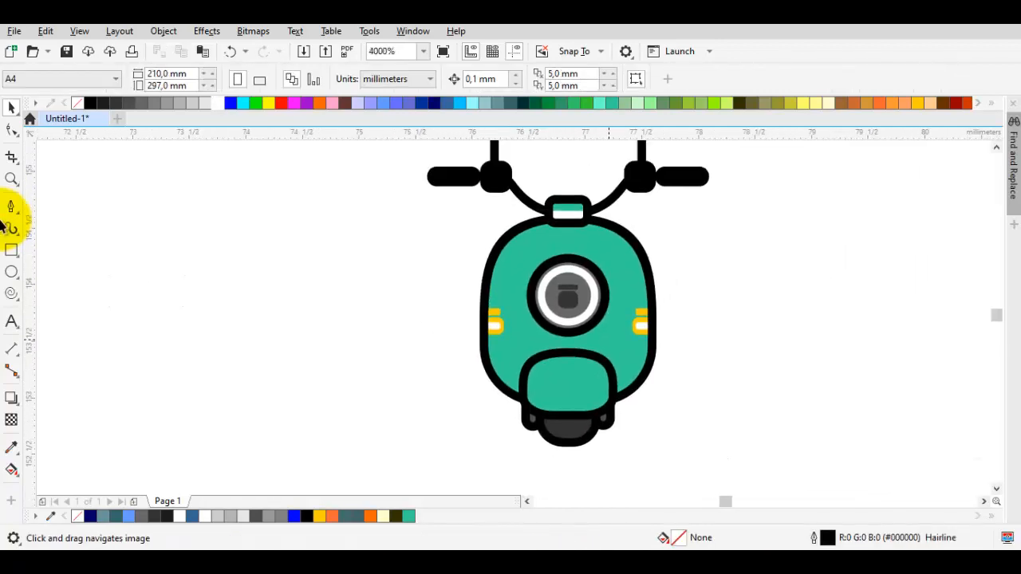
scroll(609, 341, "down", 1)
left_click_drag(740, 438, 419, 150)
right_click(593, 319)
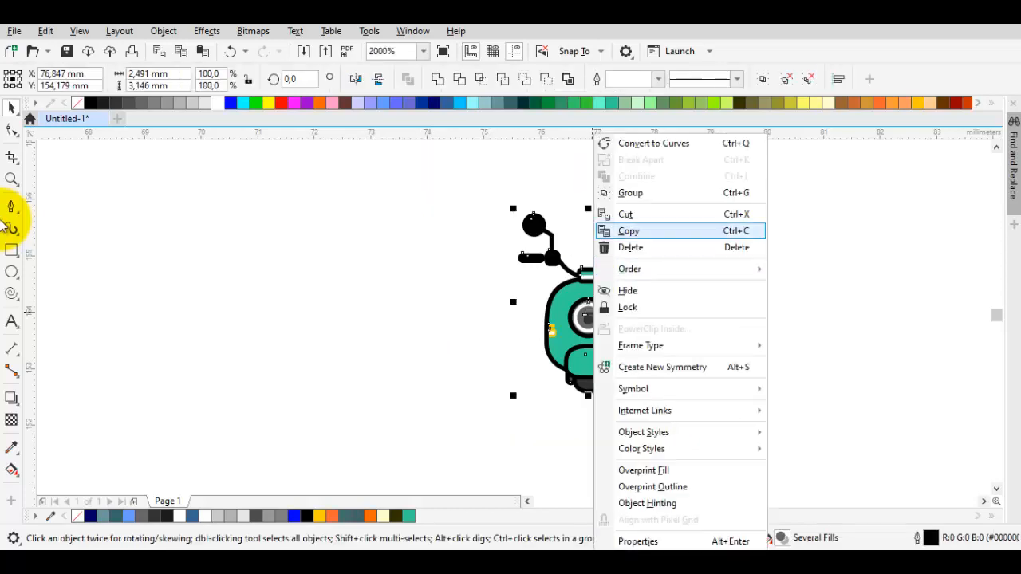
left_click(686, 143)
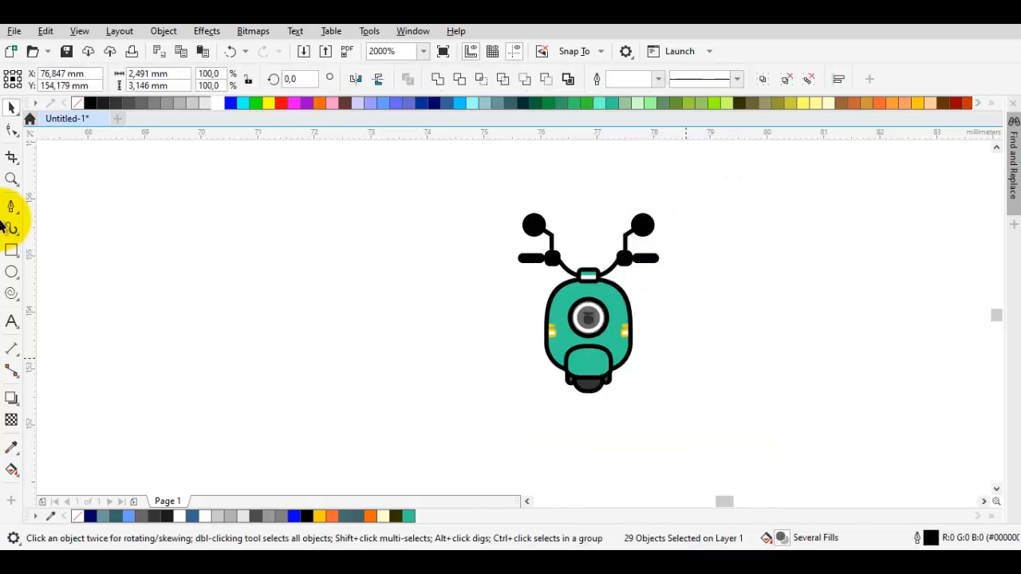
left_click(686, 359)
Draw a curved stand leg about 0.16 × 0.36 mm down from the body's lower left edge and convert its black outline to an object.
scroll(641, 358, "up", 1)
left_click_drag(473, 358, 470, 341)
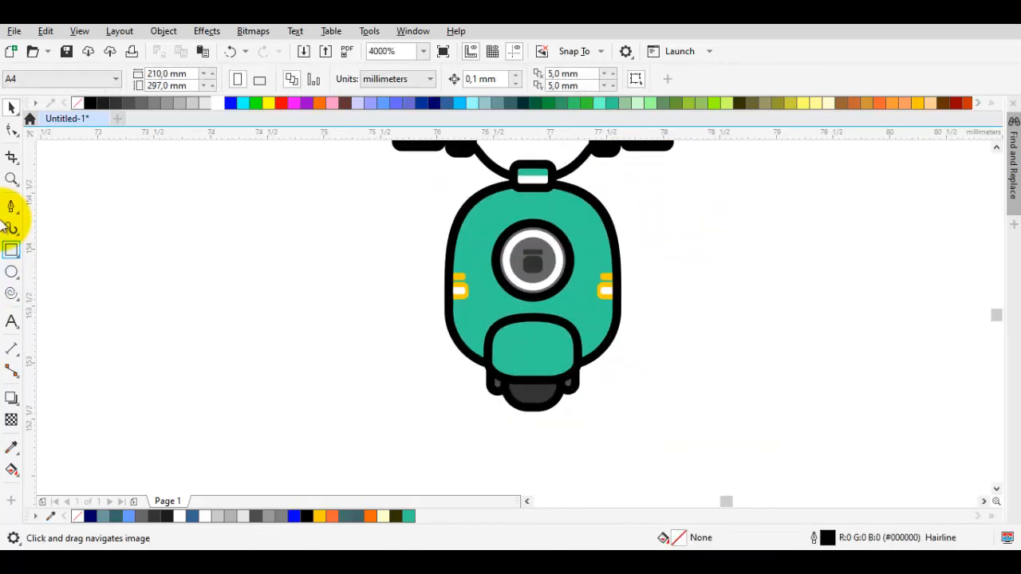
left_click(11, 250)
key("space")
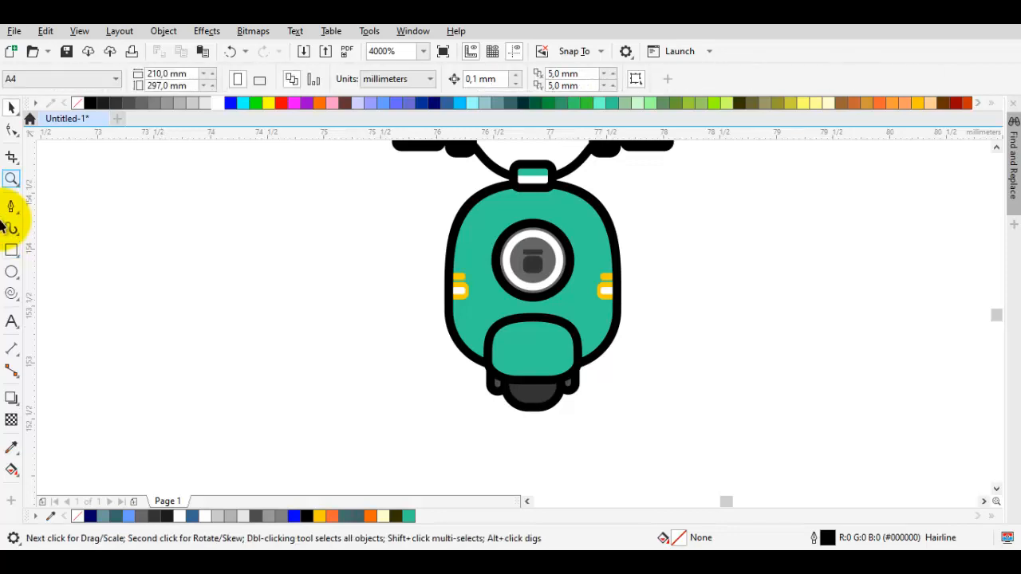
left_click_drag(478, 390, 522, 339)
scroll(522, 340, "up", 1)
key("F5")
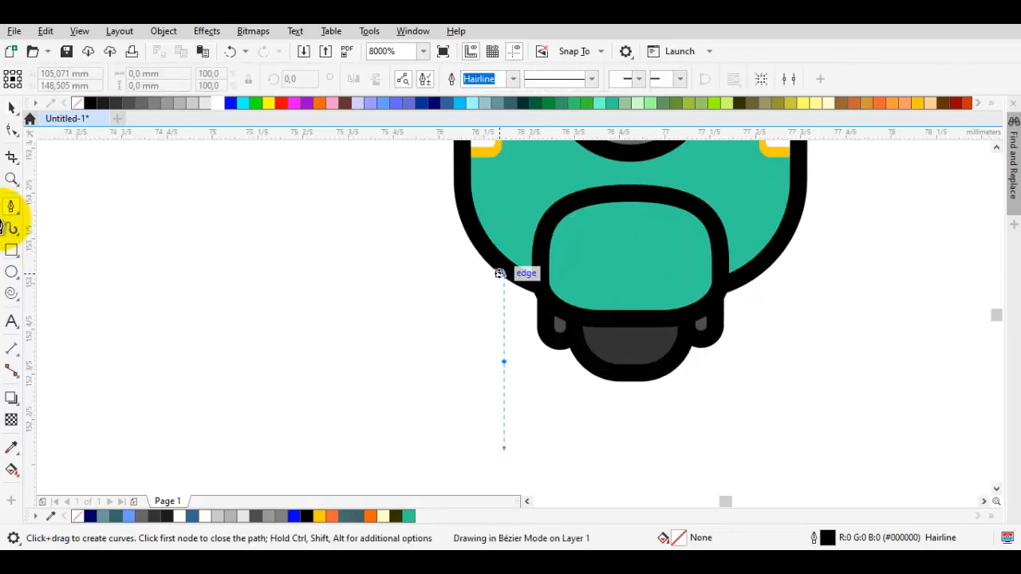
key("space")
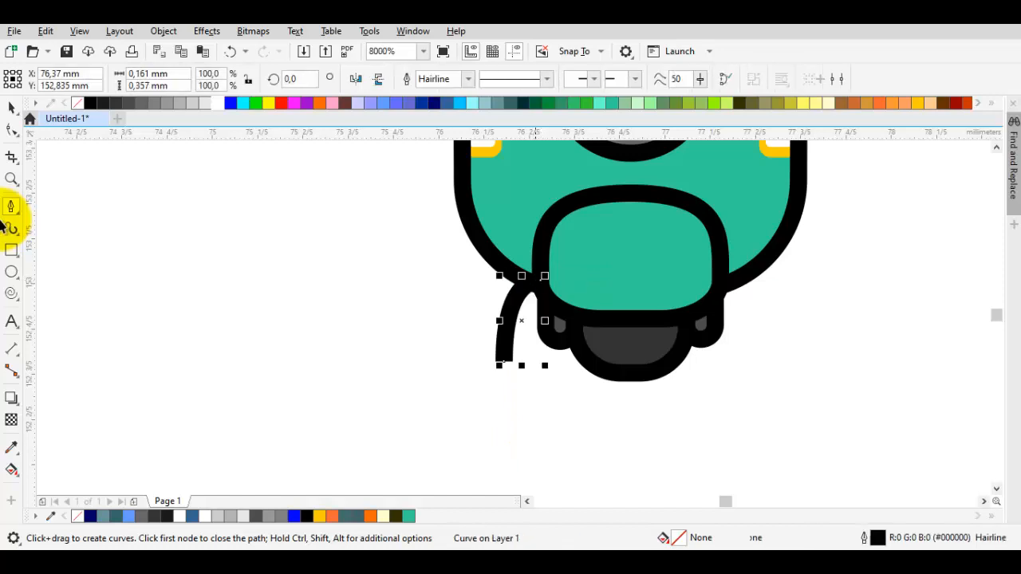
scroll(503, 375, "up", 1)
left_click_drag(522, 323, 509, 380)
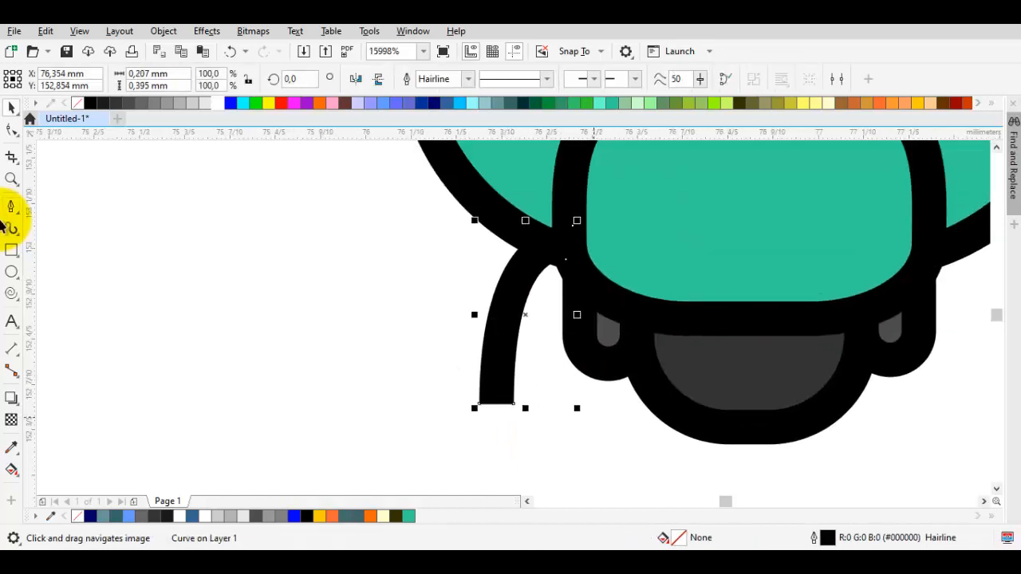
Draw a 0.132 mm square centred on the leg's lower end and round its corners to about 0.041 mm.
key("F6")
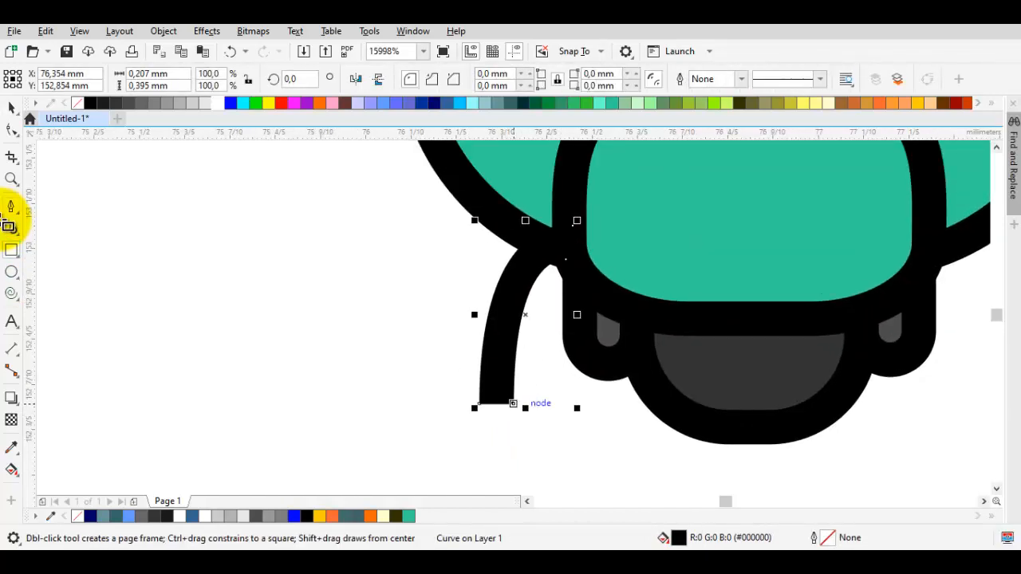
left_click_drag(496, 403, 527, 434)
key("F10")
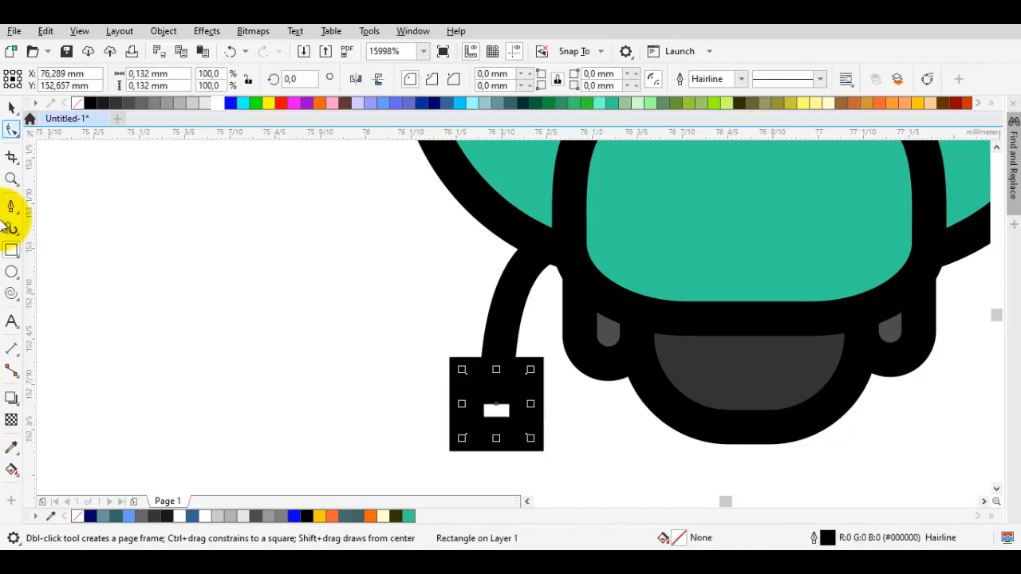
left_click_drag(467, 375, 451, 361)
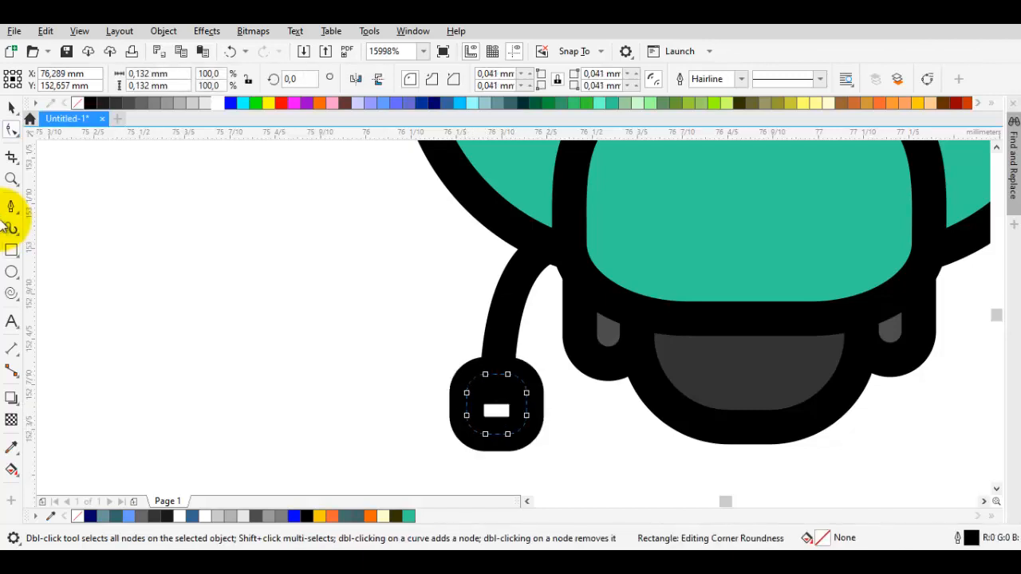
Fill the rounded foot square with black, remove its outline and enlarge it slightly about its centre.
key("space")
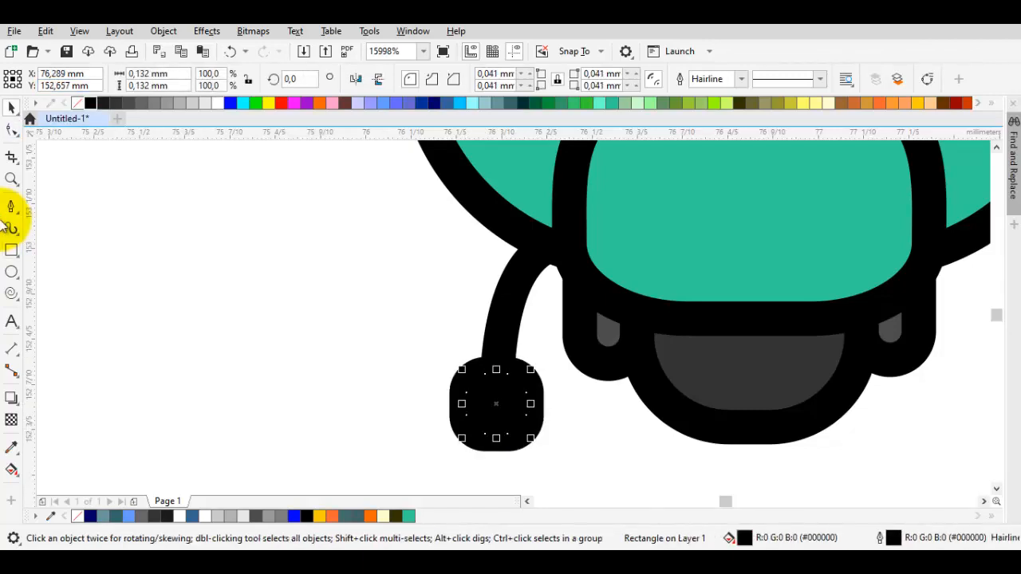
right_click(77, 103)
key("Escape")
key("F10")
left_click(511, 402)
scroll(533, 398, "up", 1)
key("space")
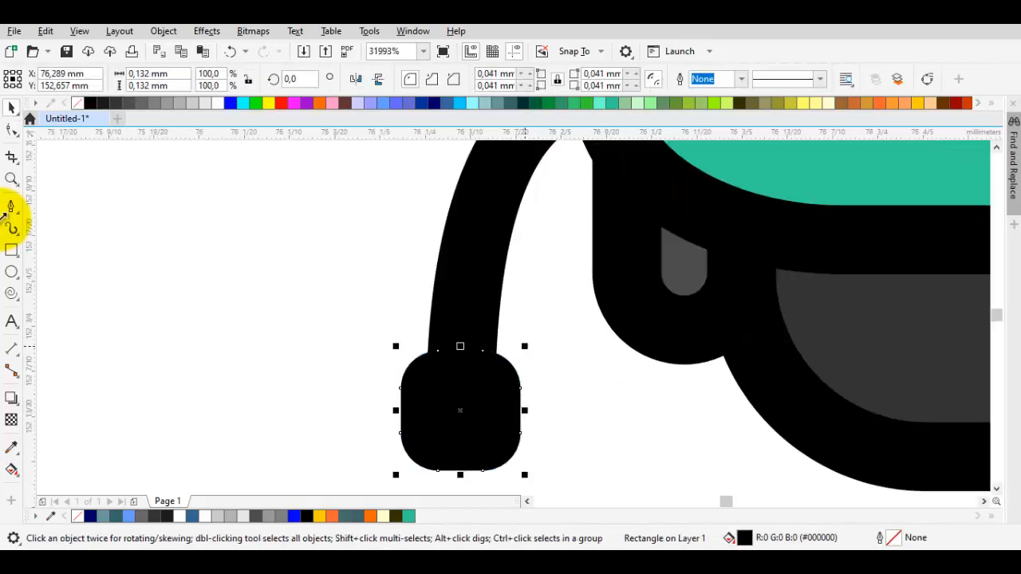
left_click_drag(524, 347, 533, 338)
left_click(479, 301)
scroll(479, 301, "down", 1)
left_click_drag(490, 283, 440, 393)
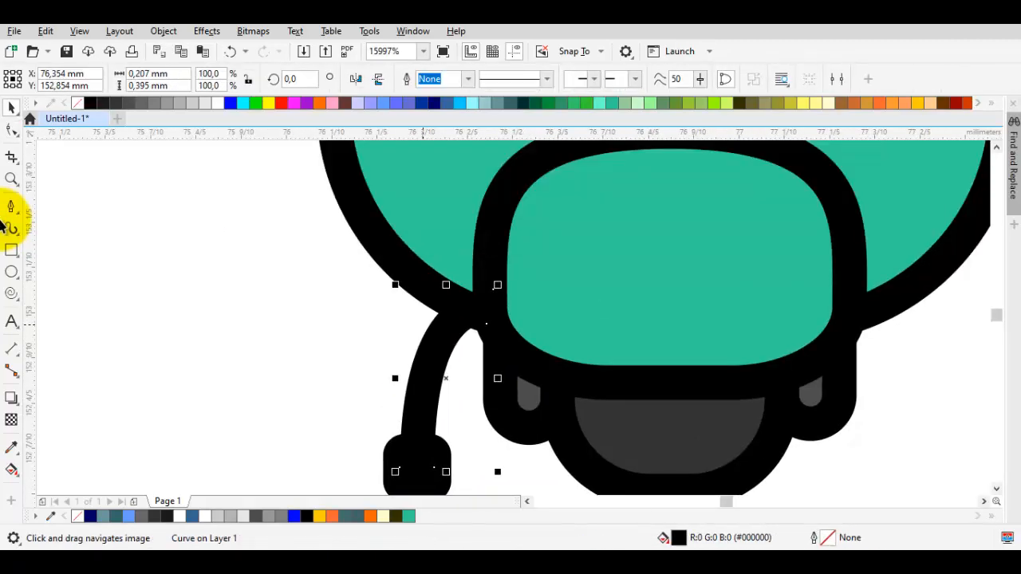
key("F10")
scroll(479, 292, "down", 2)
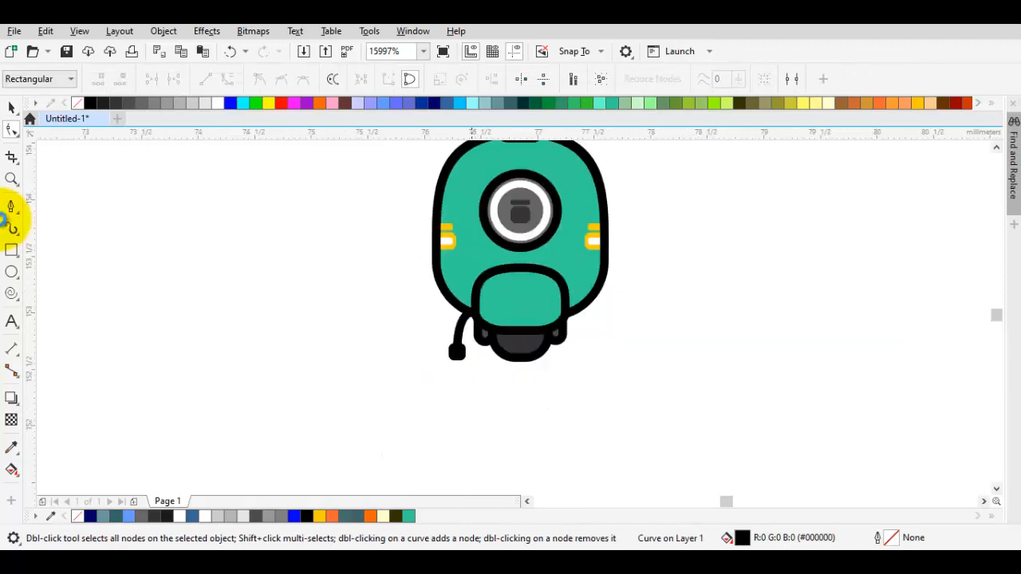
key("space")
key("Escape")
scroll(476, 303, "up", 1)
scroll(451, 356, "up", 1)
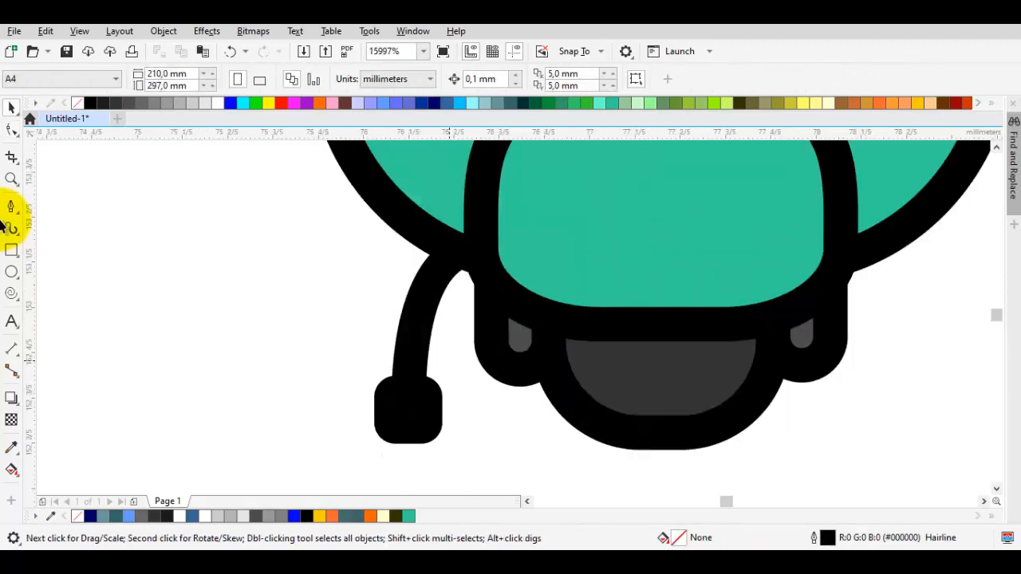
scroll(451, 356, "down", 1)
scroll(430, 357, "up", 1)
Move the stand leg and its foot slightly outward from the body, and undo the accidental shift of the fender.
left_click(431, 402)
left_click(454, 310, "shift")
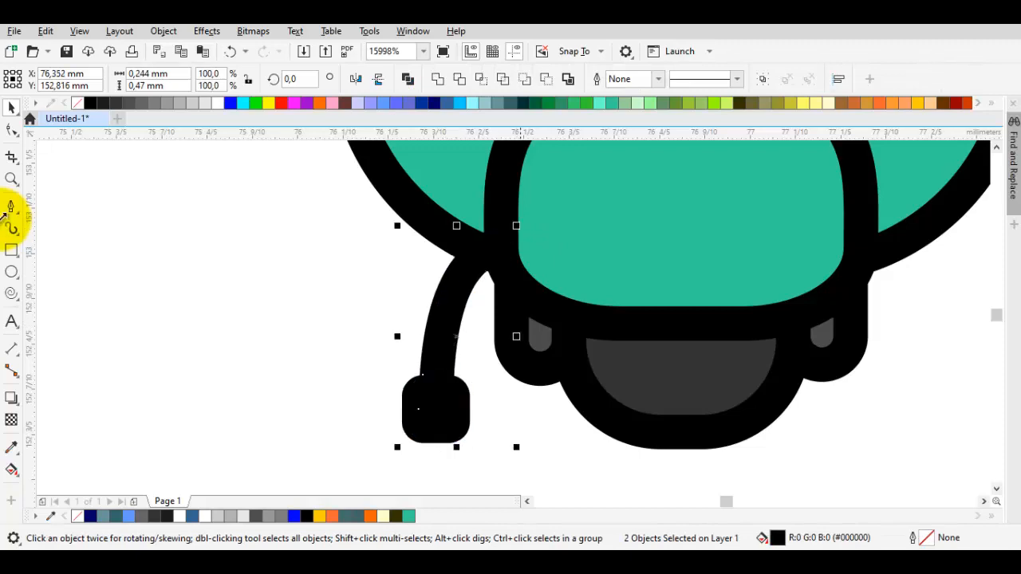
scroll(511, 230, "up", 1)
left_click_drag(505, 238, 238, 238)
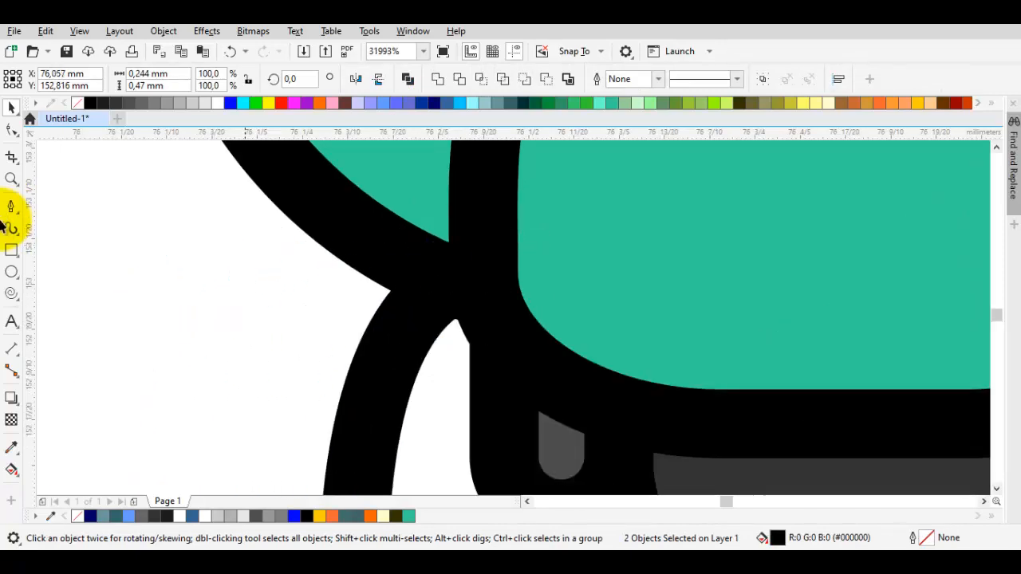
left_click_drag(326, 238, 503, 238)
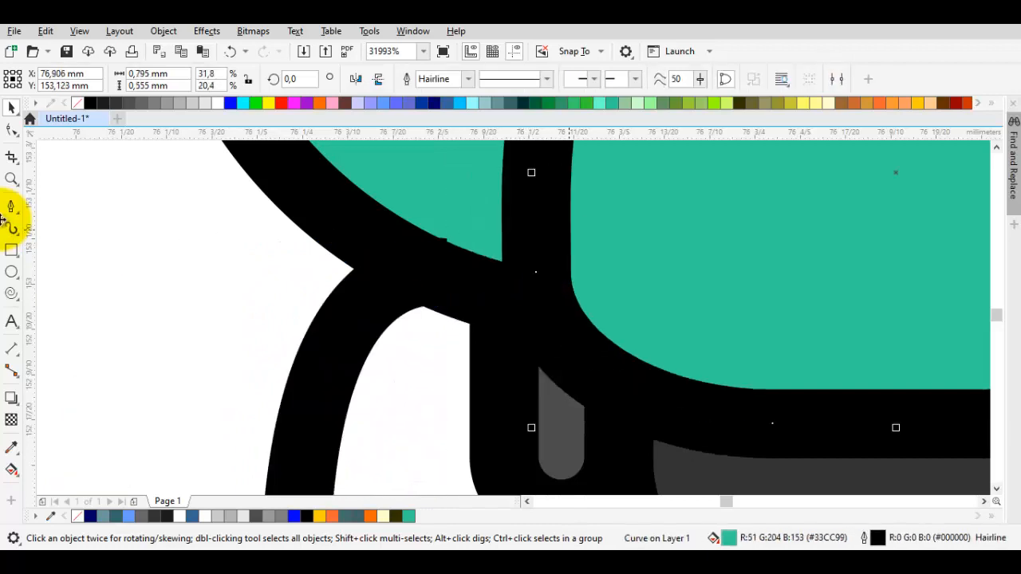
key("ctrl+z")
key("Escape")
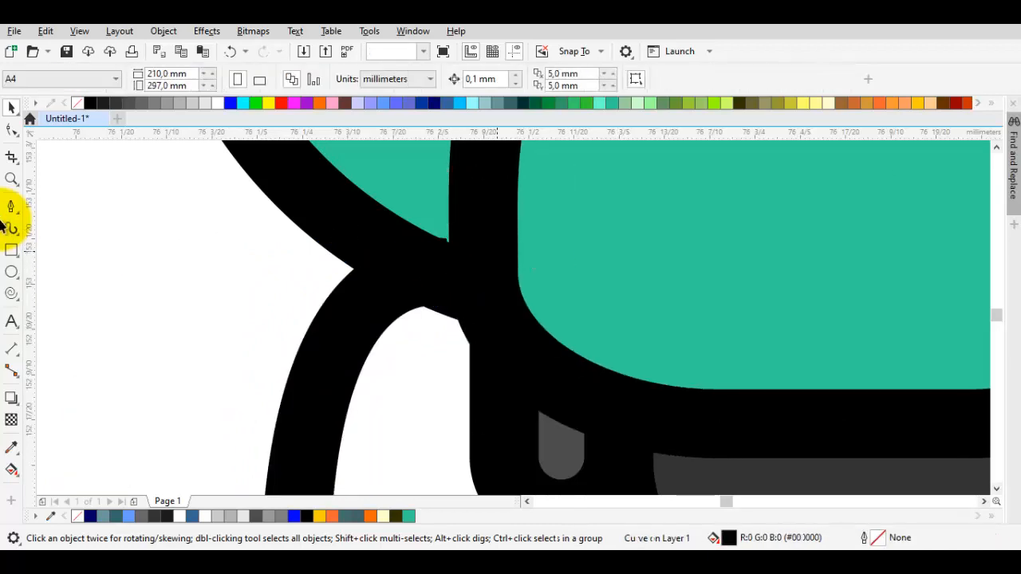
Move the stand leg and its foot inward so the leg's top corner meets the inner left edge of the fender's outline.
key("F10")
scroll(376, 289, "down", 1)
left_click(360, 290)
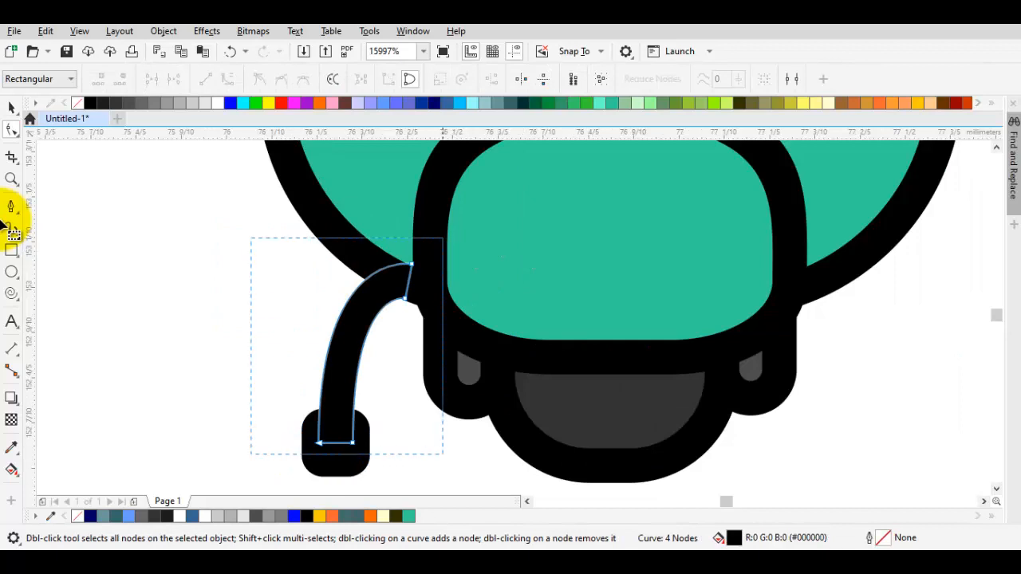
key("space")
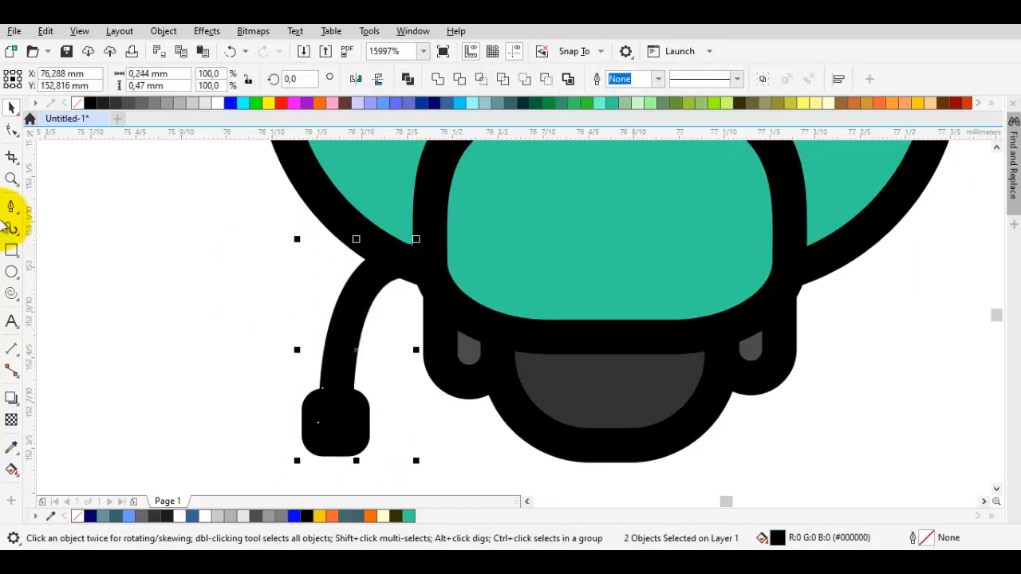
key("F10")
scroll(416, 239, "up", 1)
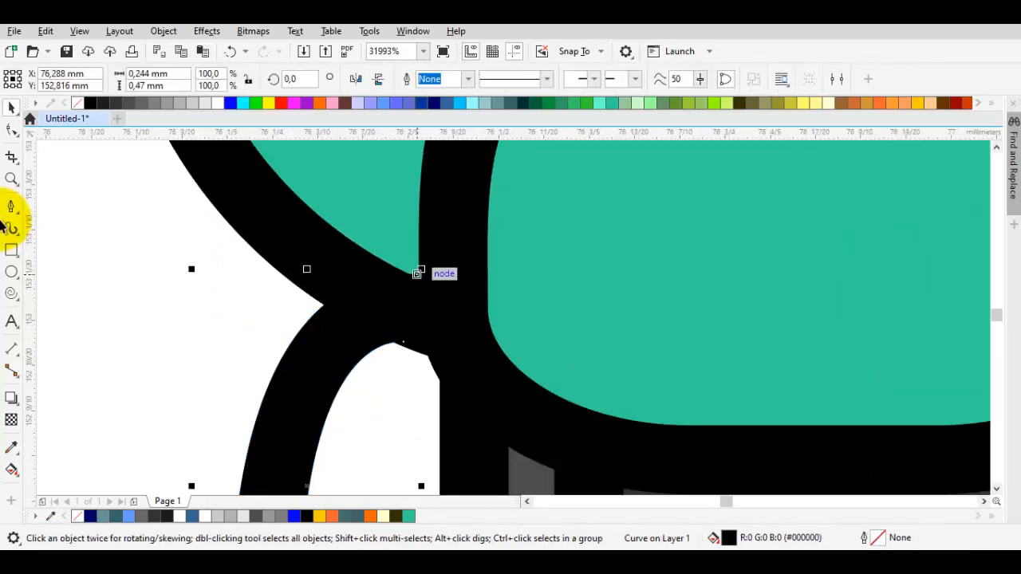
key("space")
scroll(491, 303, "down", 2)
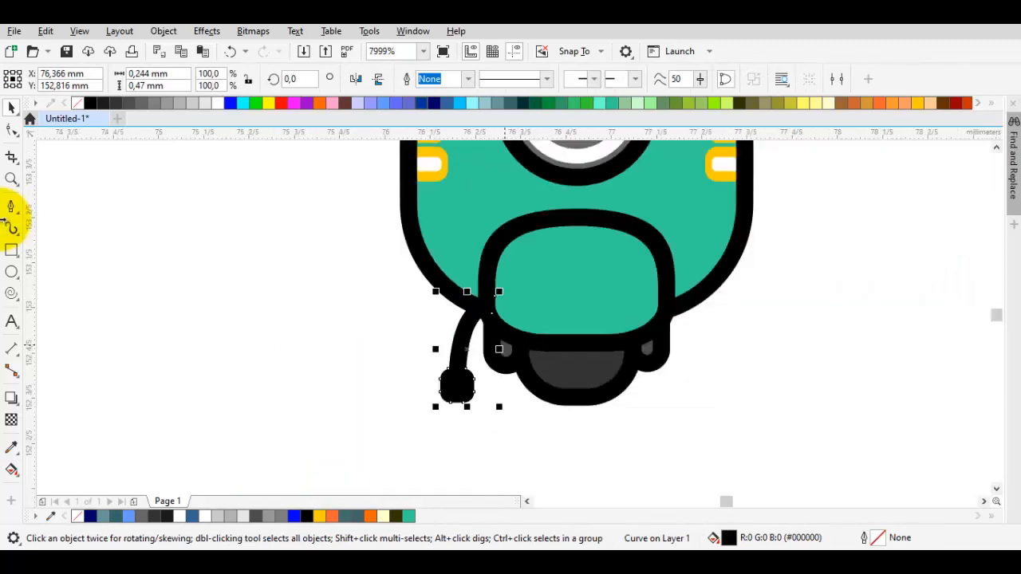
Create a horizontally mirrored copy of the stand leg and foot and move it to the body's right side.
left_click_drag(503, 348, 431, 345)
key("ctrl+z")
left_click_drag(500, 349, 431, 348)
right_click(431, 349)
left_click_drag(467, 348, 686, 349)
scroll(660, 263, "up", 2)
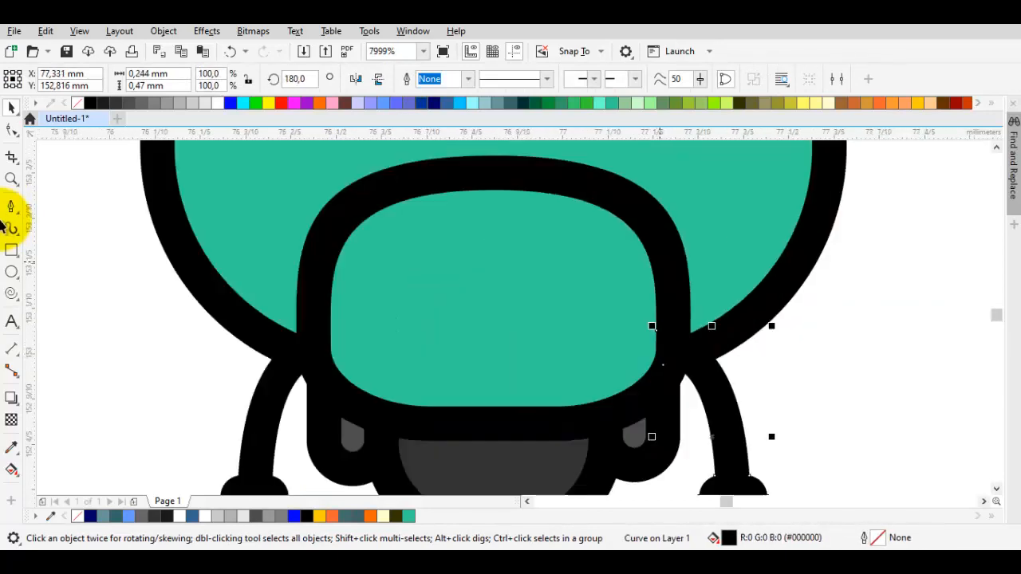
Snap the mirrored leg's top corner to the inner right edge of the fender's outline, matching the left leg.
mouse_move(680, 414)
left_mouse_down()
mouse_move(800, 413)
mouse_move(690, 401)
left_mouse_up()
key("ctrl+z")
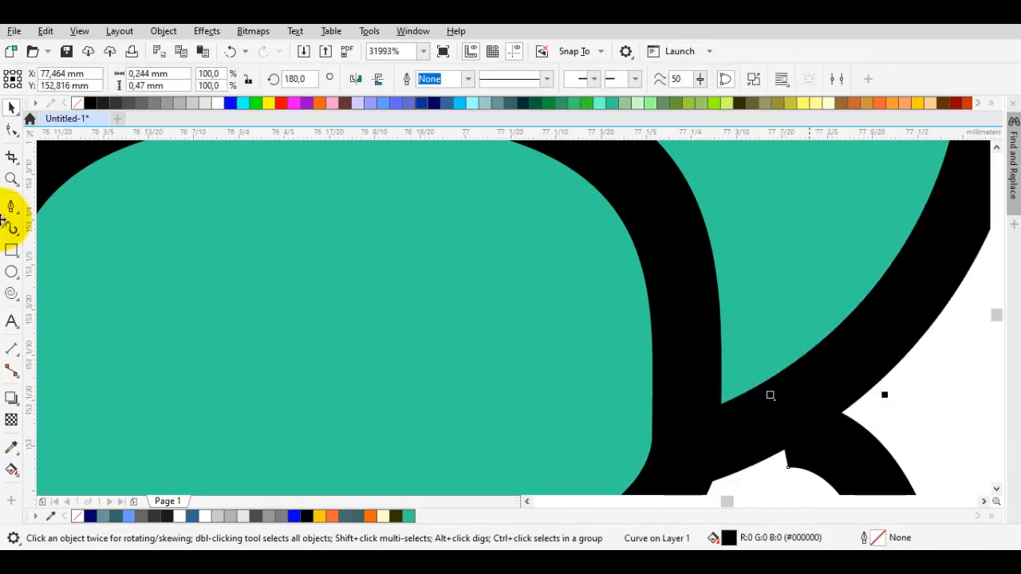
left_click_drag(773, 399, 722, 400)
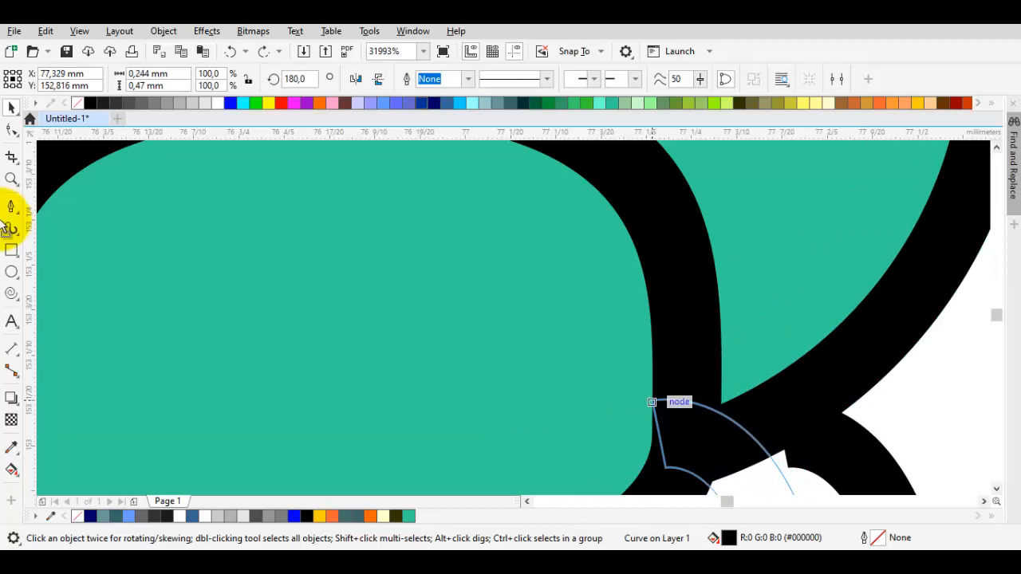
left_click_drag(651, 402, 652, 401)
scroll(721, 420, "down", 4)
left_click(760, 417)
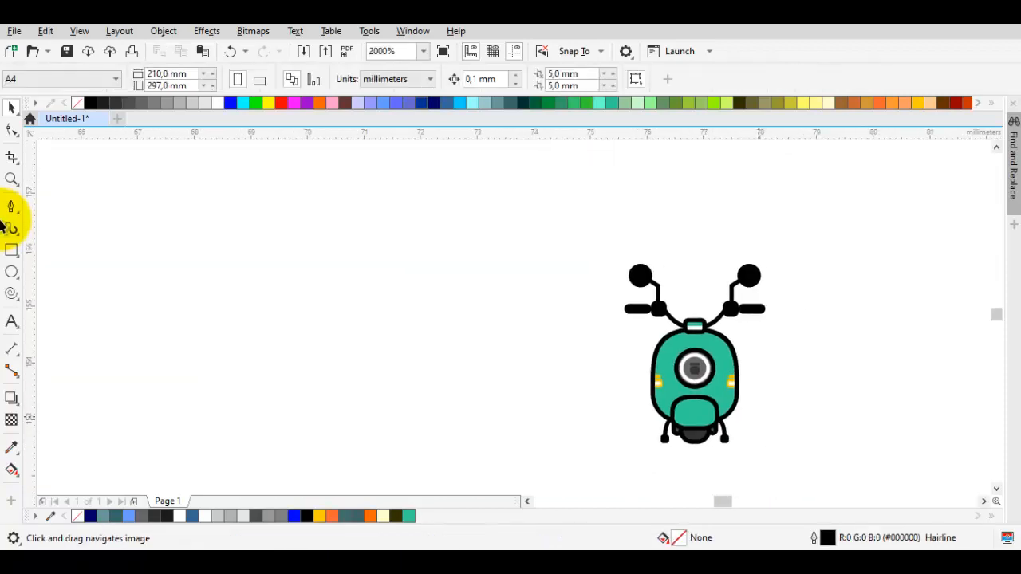
Select all parts of the scooter and group them into one object.
left_click_drag(817, 461, 524, 212)
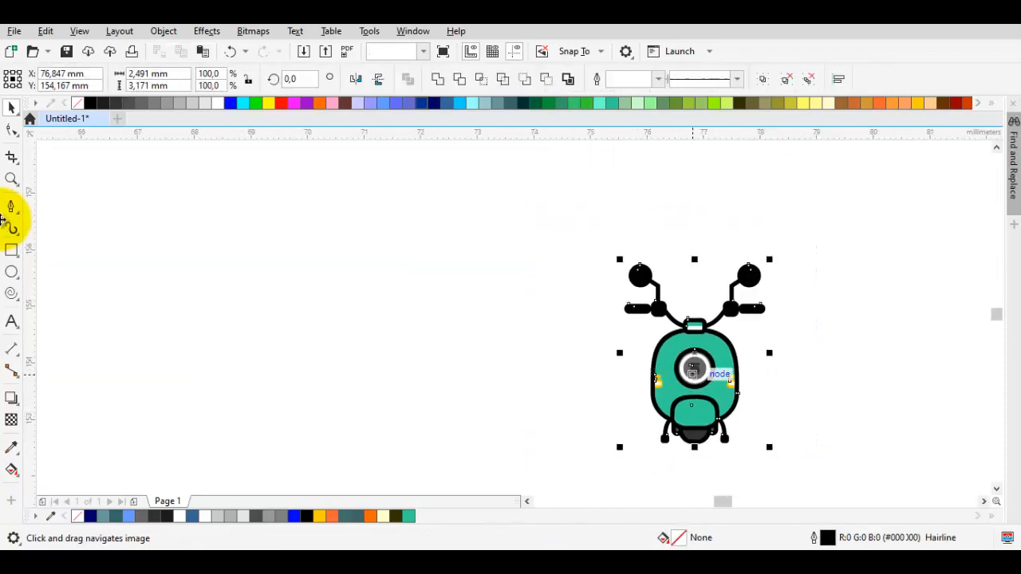
right_click(695, 375)
left_click(732, 193)
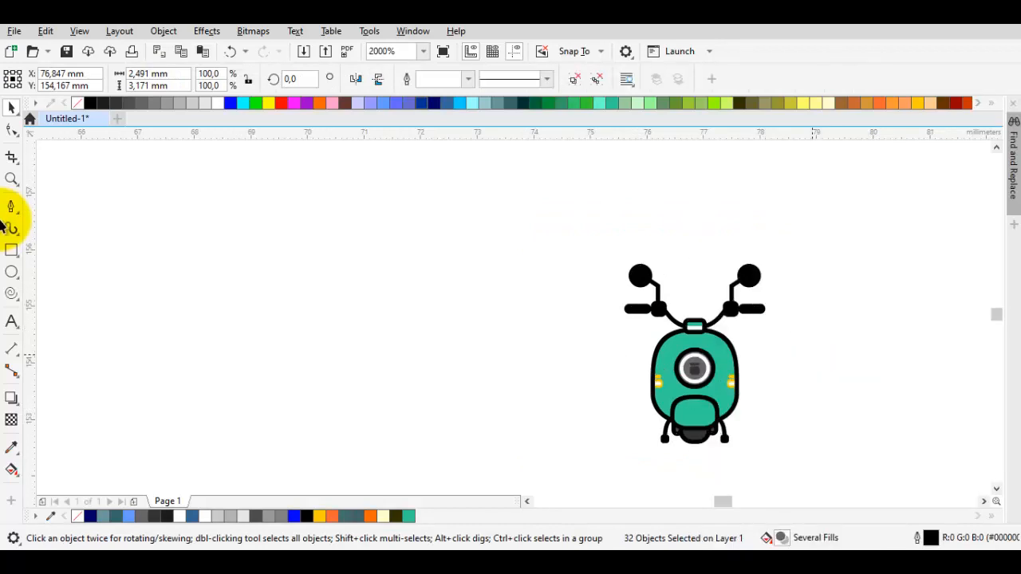
left_click(793, 362)
mouse_move(793, 362)
left_mouse_down()
mouse_move(696, 297)
mouse_move(652, 319)
left_mouse_up()
scroll(658, 326, "up", 2)
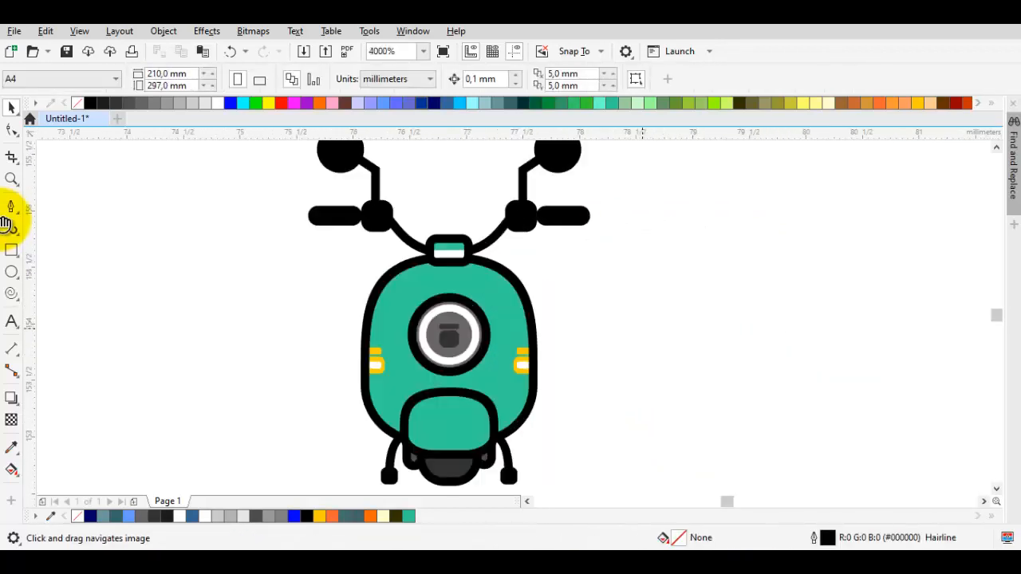
scroll(672, 275, "down", 2)
left_click_drag(672, 275, 617, 285)
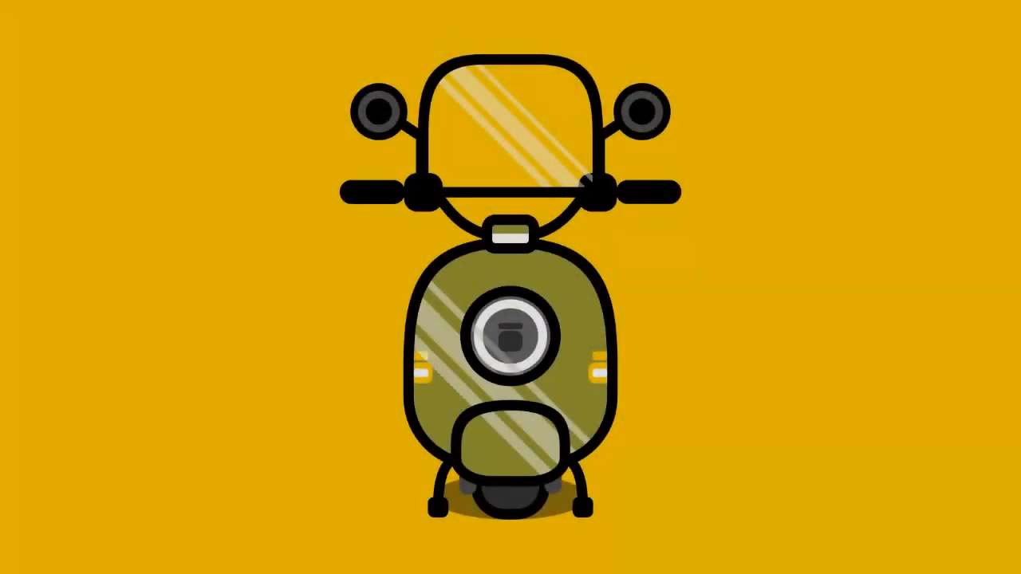